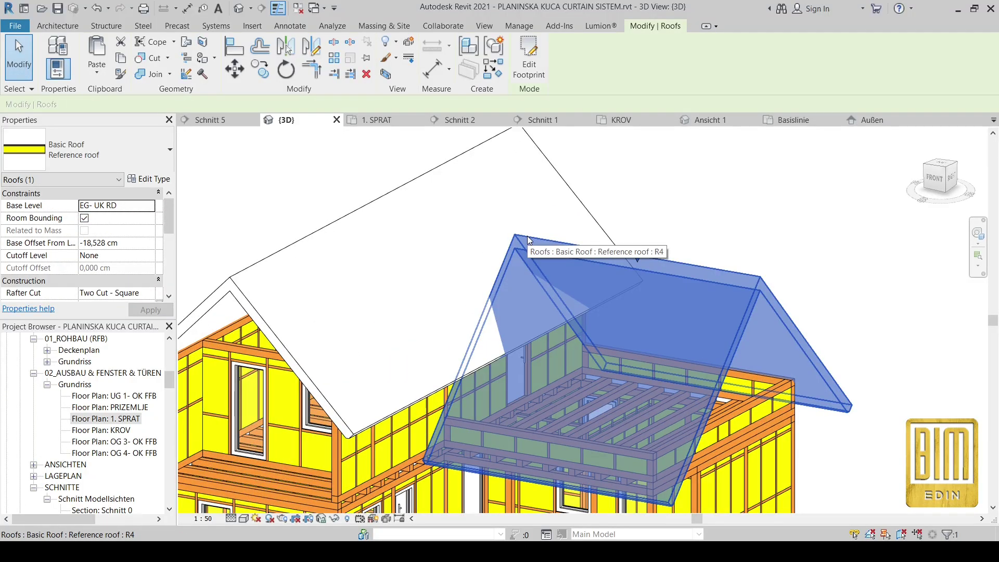
# Step: In top view, move the extension roof's left footprint boundary and finish, leaving walls unattached
pyautogui.click(529, 57)
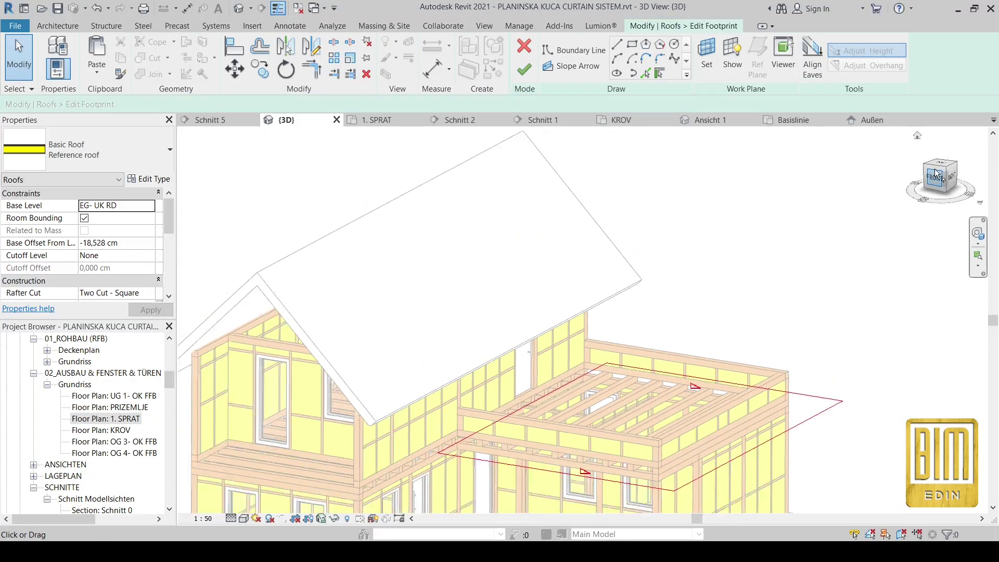
pyautogui.click(936, 174)
pyautogui.click(942, 154)
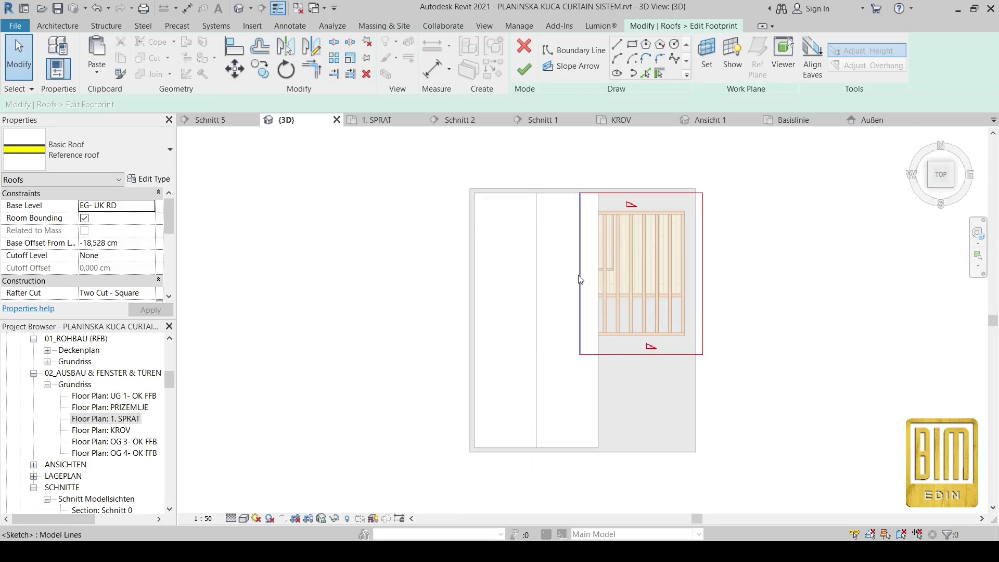
pyautogui.scroll(3, 580, 279)
pyautogui.click(550, 270)
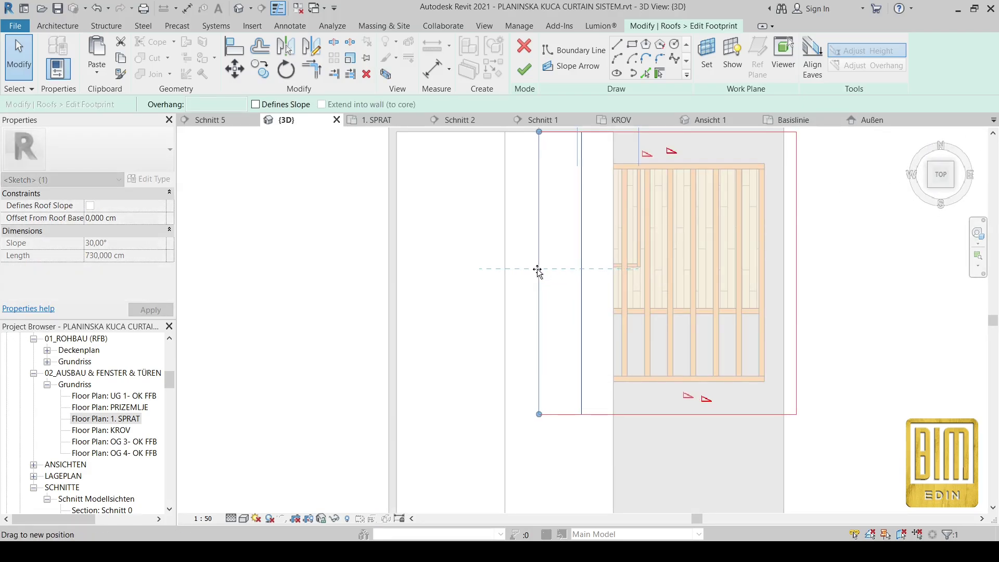
pyautogui.click(524, 69)
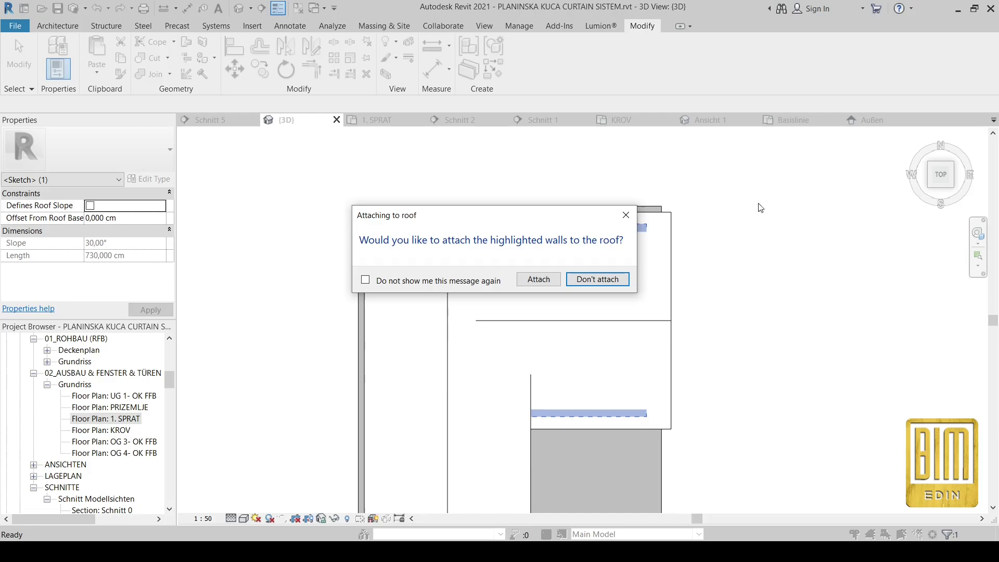
pyautogui.click(598, 279)
# Step: Reopen the extension roof footprint, lengthen the sketch line back to the house and finish
pyautogui.scroll(-2, 634, 229)
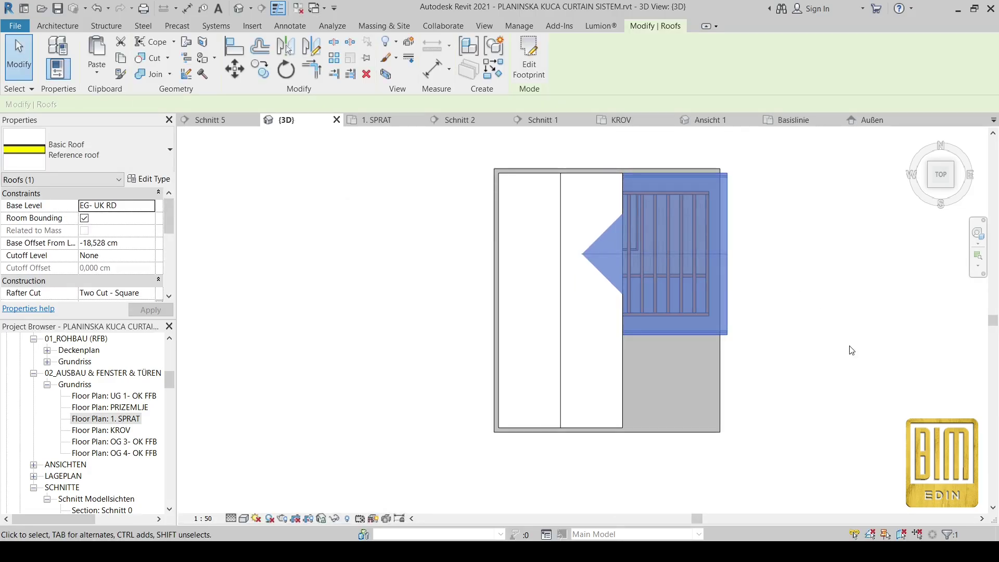
pyautogui.keyDown('shift'); pyautogui.moveTo(850, 347); pyautogui.dragTo(707, 232, button='middle'); pyautogui.keyUp('shift')
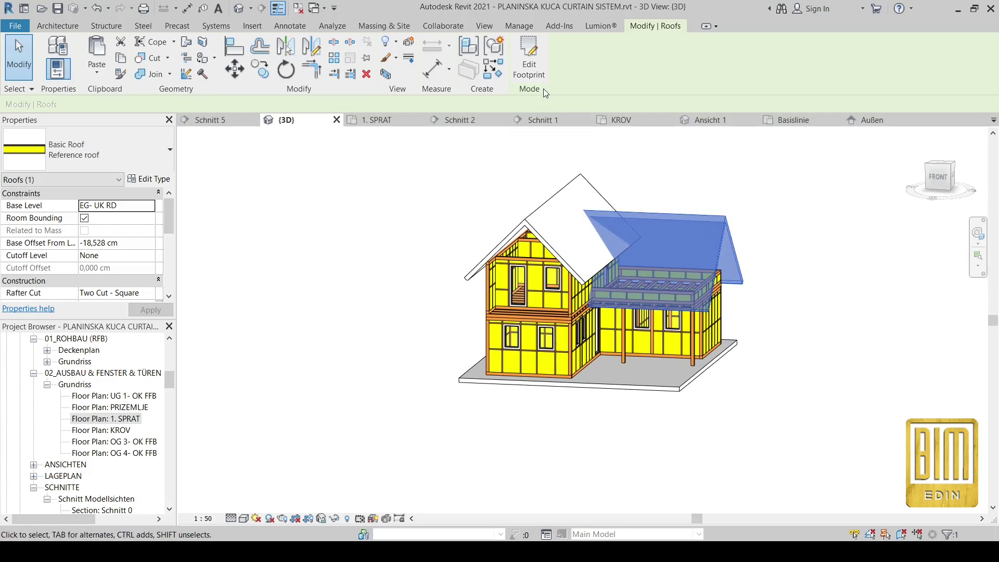
pyautogui.click(529, 58)
pyautogui.scroll(2, 578, 292)
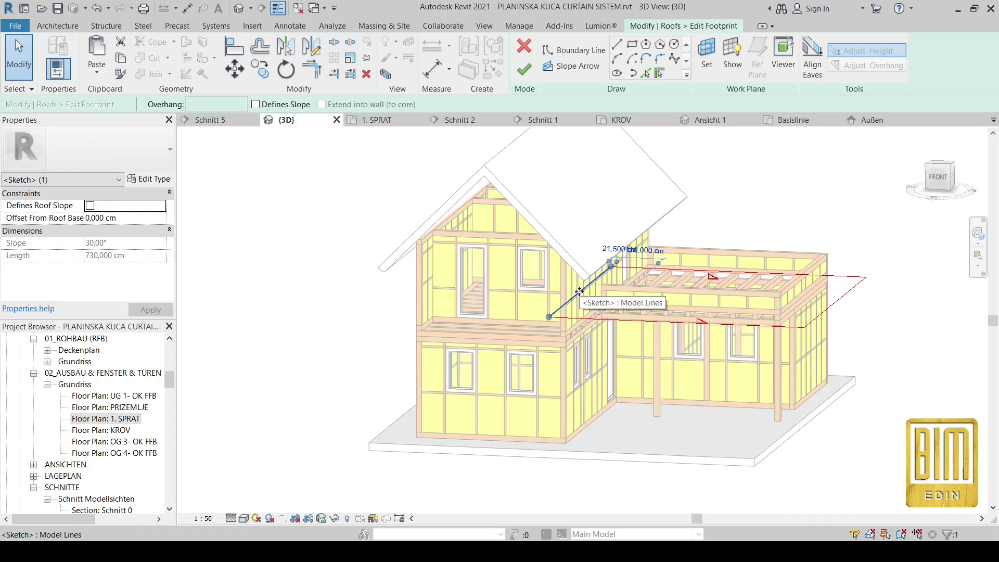
pyautogui.click(584, 293)
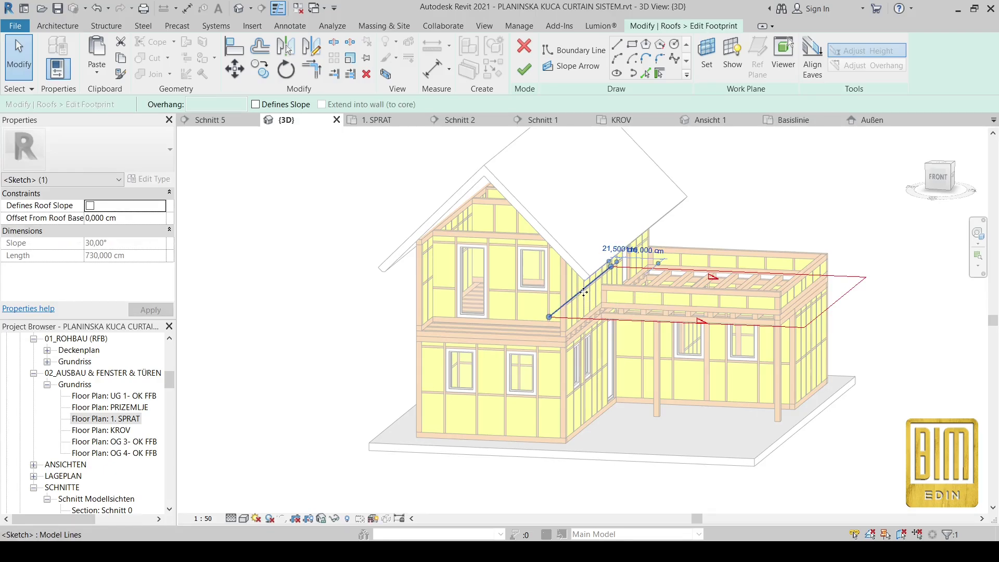
pyautogui.click(524, 70)
# Step: Keep the walls unattached and orbit to view the main roof from the right side
pyautogui.click(597, 279)
pyautogui.scroll(-5, 635, 272)
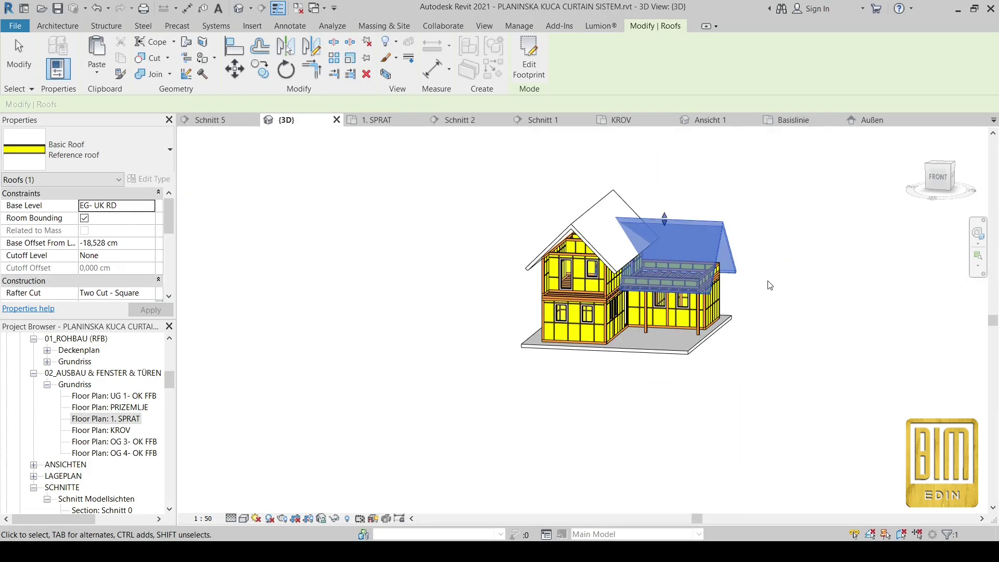
pyautogui.press('Escape')
pyautogui.keyDown('shift'); pyautogui.moveTo(679, 349); pyautogui.dragTo(649, 211, button='middle'); pyautogui.keyUp('shift')
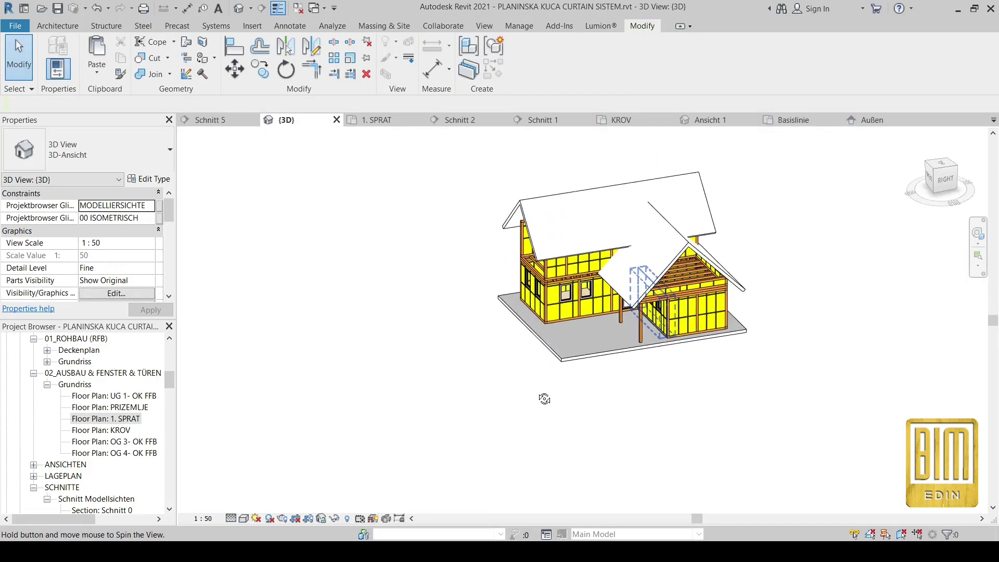
pyautogui.click(676, 208)
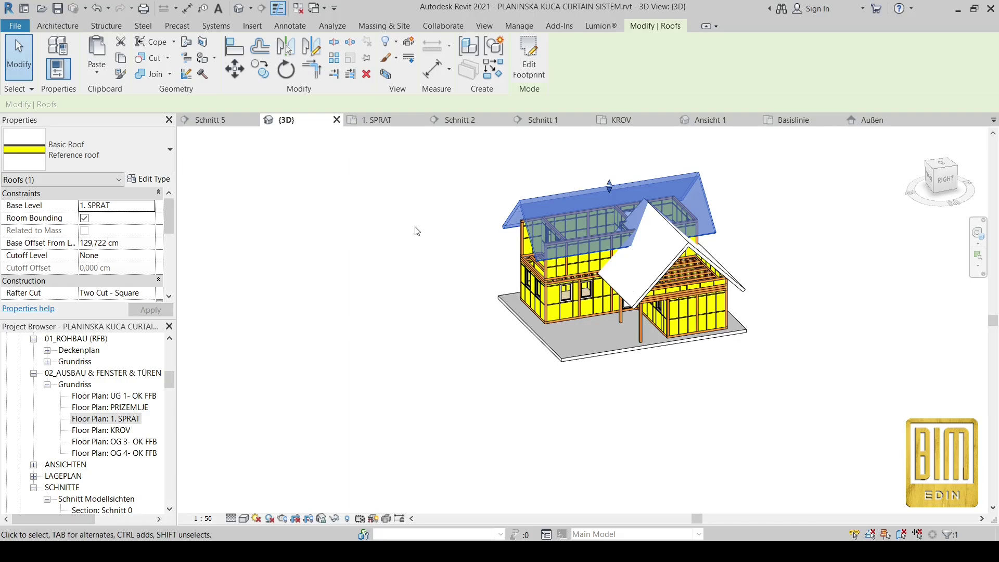
pyautogui.press('Escape')
# Step: Try a by-face opening on the main roof face and exit the sketch
pyautogui.click(57, 25)
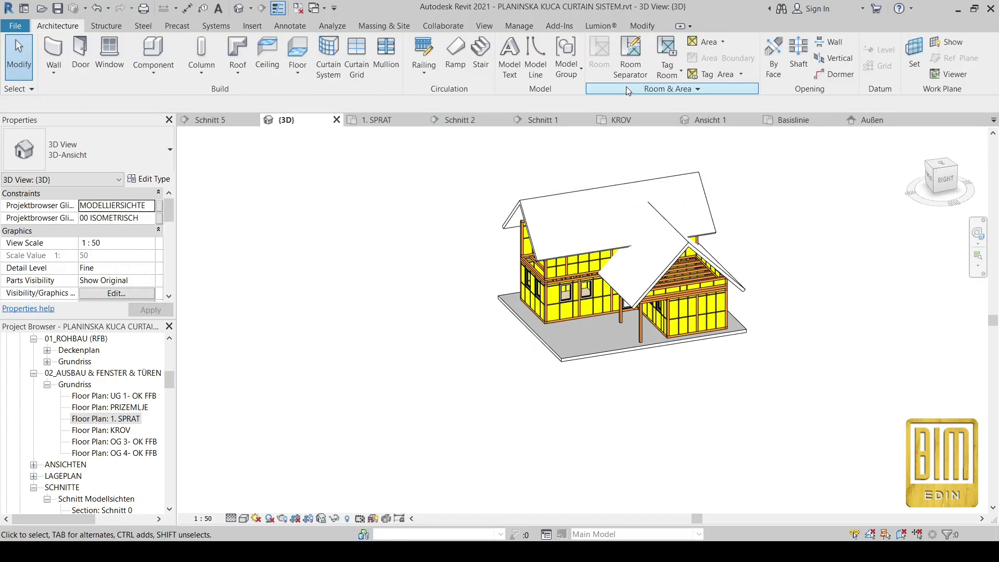
pyautogui.click(773, 58)
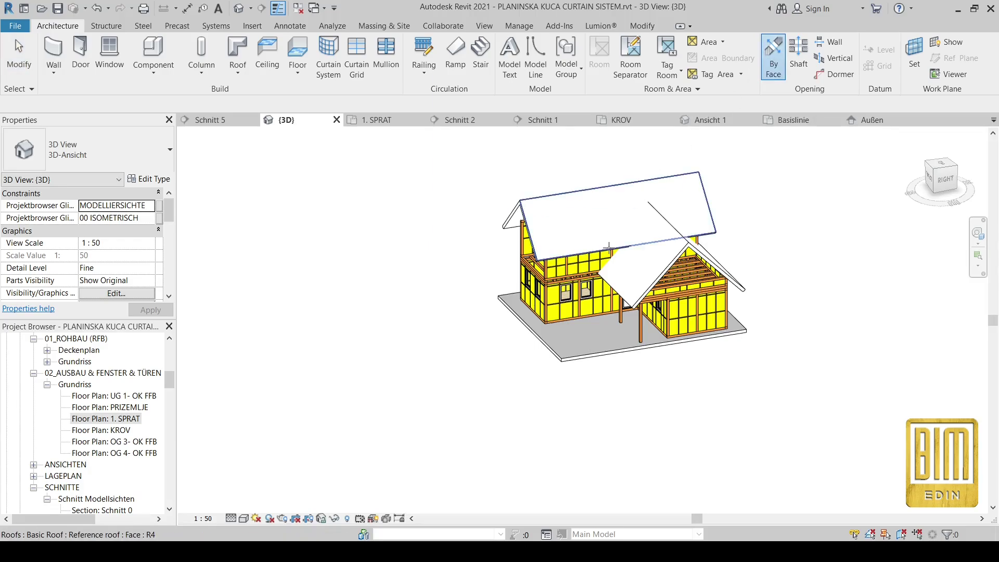
pyautogui.click(632, 214)
pyautogui.scroll(3, 636, 216)
pyautogui.click(523, 69)
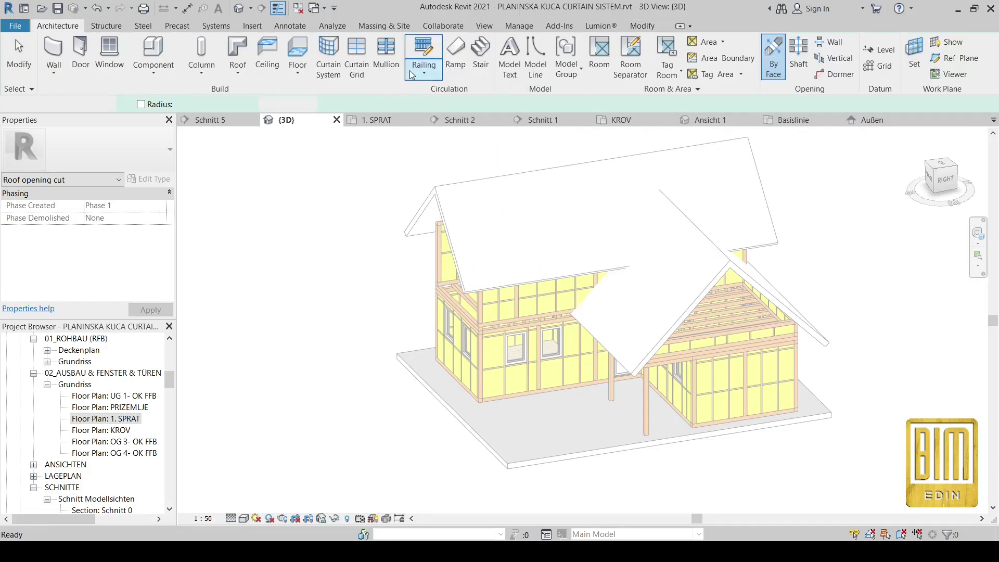
pyautogui.scroll(-3, 632, 219)
# Step: Join the geometry of the upper main roof with the front extension roof
pyautogui.click(633, 219)
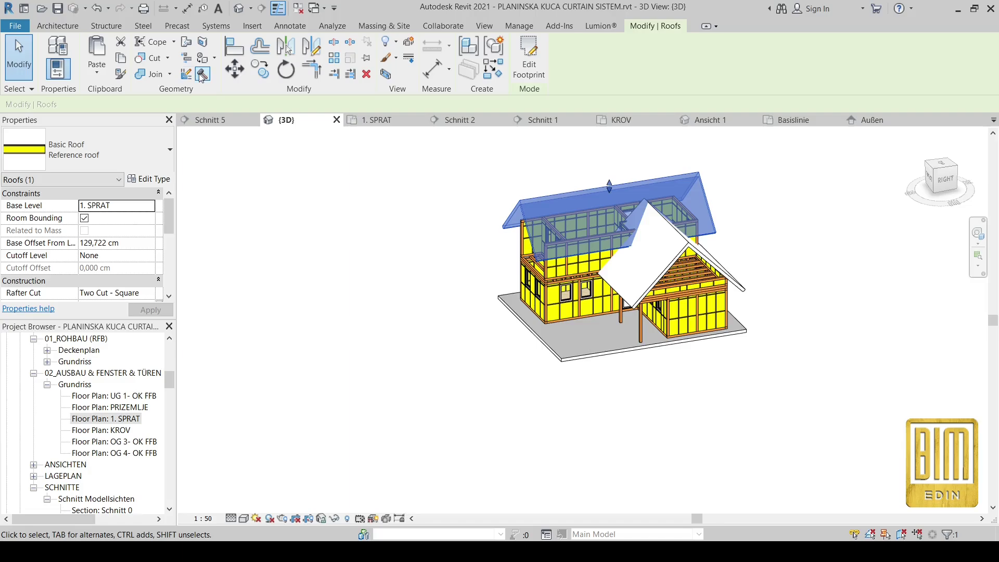
pyautogui.click(156, 77)
pyautogui.click(608, 206)
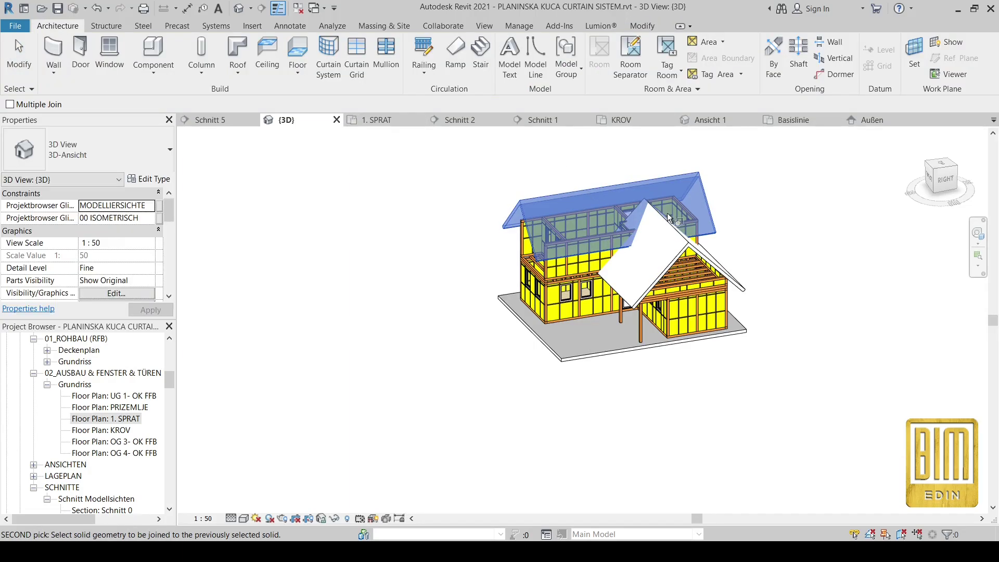
pyautogui.click(669, 221)
pyautogui.click(18, 54)
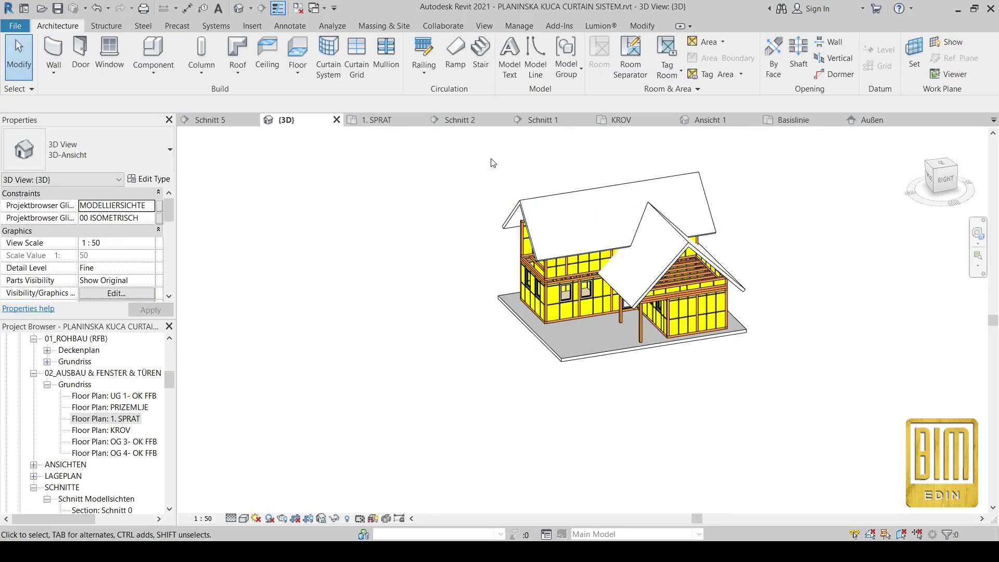
pyautogui.click(773, 57)
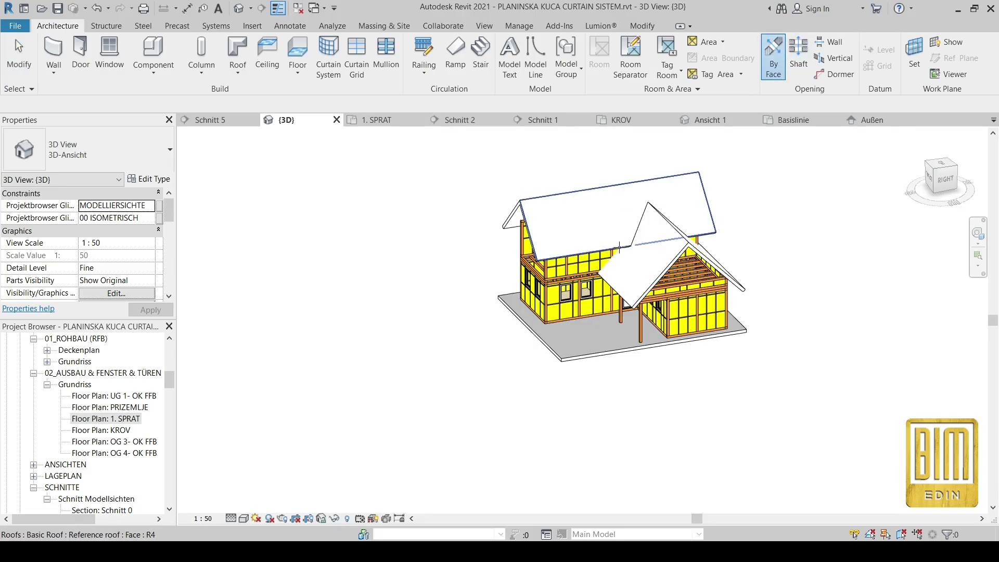
# Step: Start the by-face opening on the main roof, picking the gable edge and lower roof edge
pyautogui.click(619, 248)
pyautogui.scroll(2, 661, 215)
pyautogui.click(576, 74)
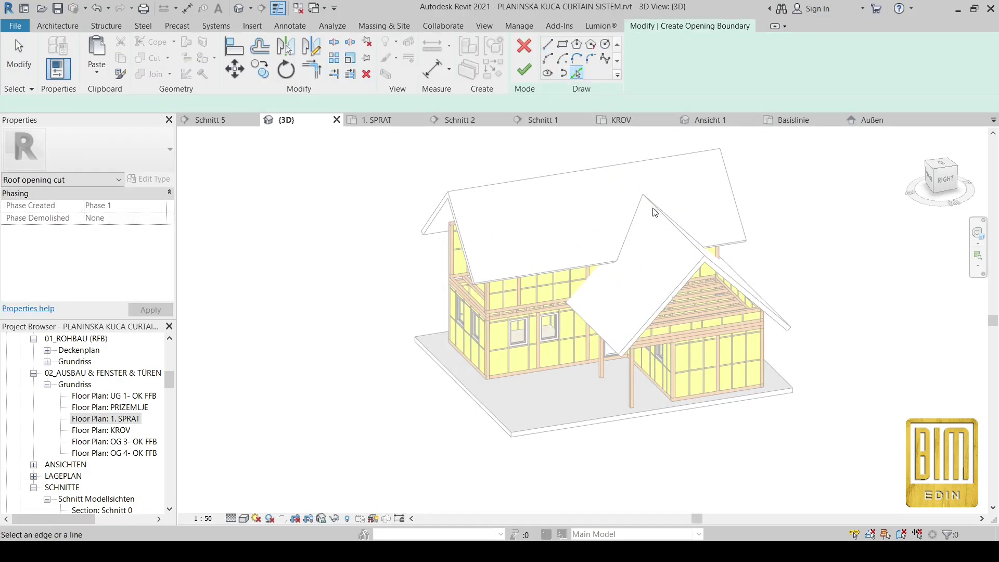
pyautogui.scroll(3, 640, 213)
pyautogui.click(639, 206)
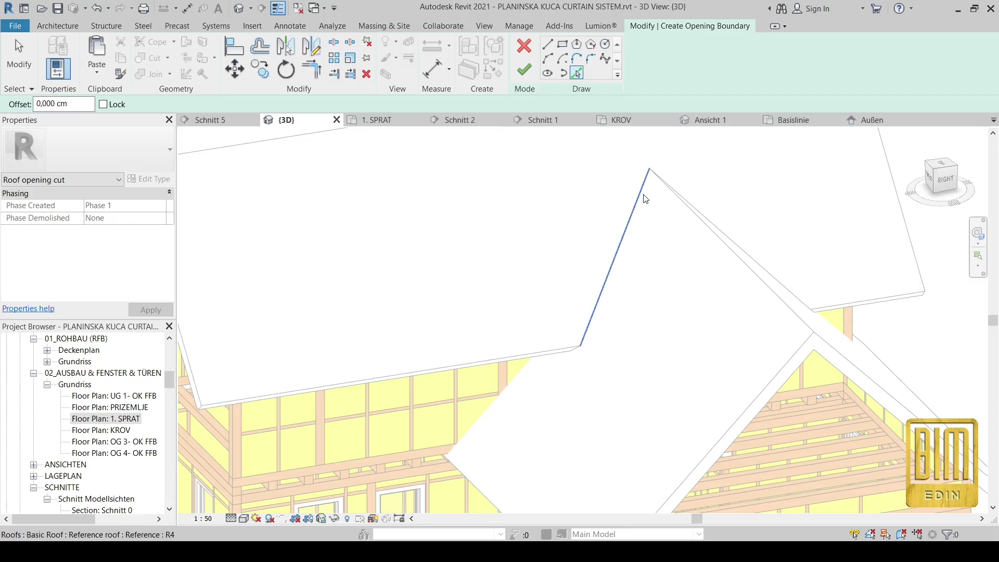
pyautogui.scroll(-5, 644, 198)
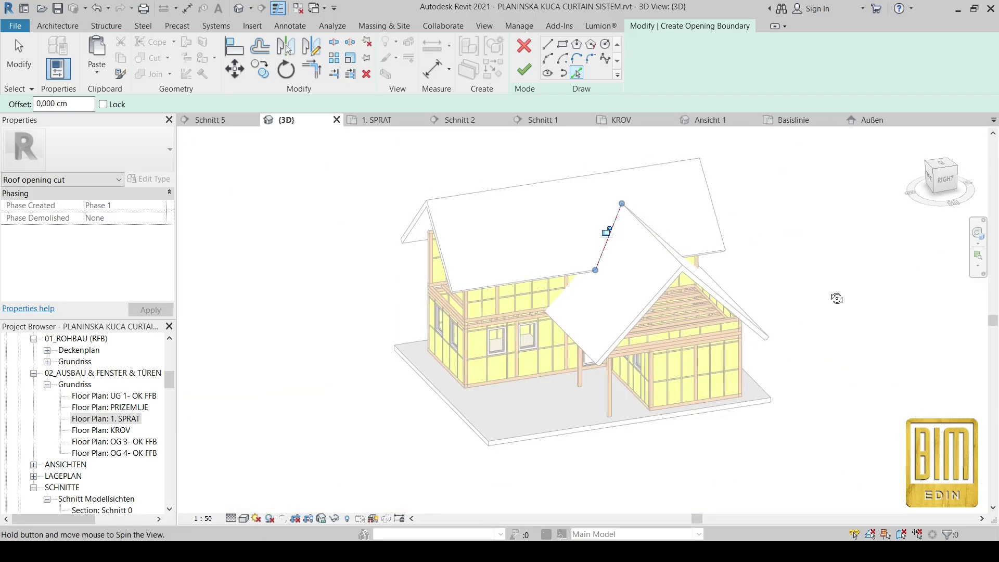
pyautogui.scroll(5, 642, 216)
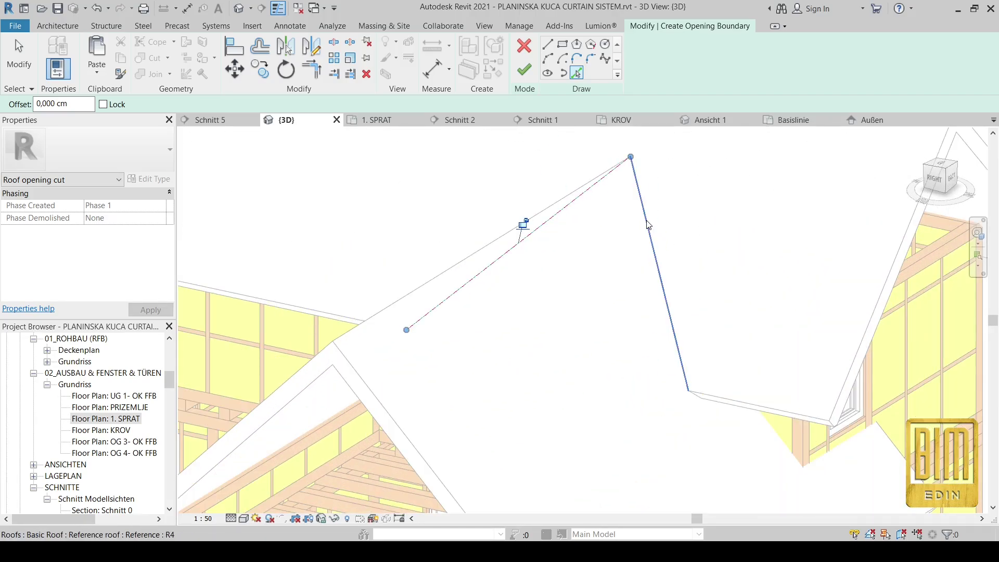
pyautogui.scroll(-5, 648, 225)
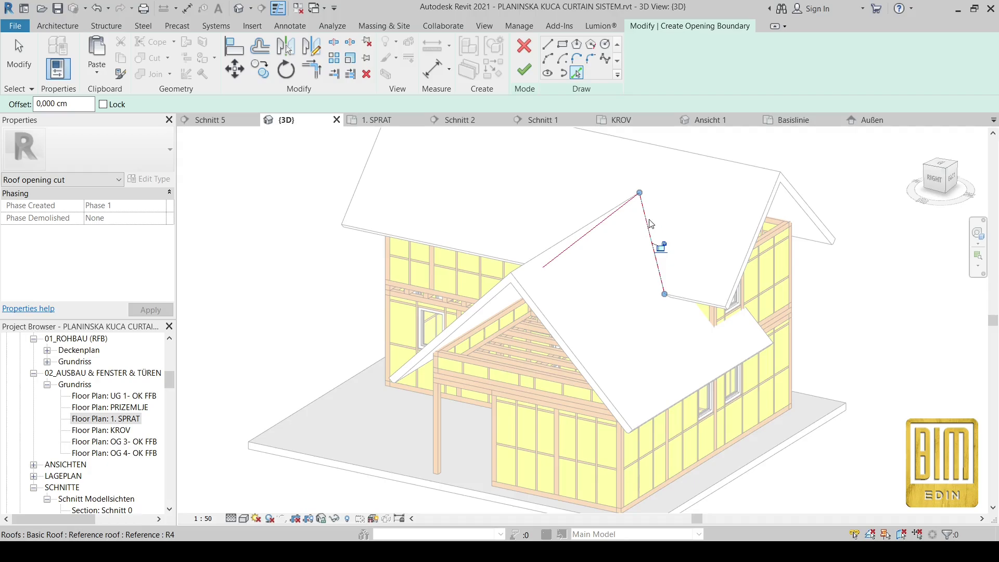
pyautogui.click(696, 304)
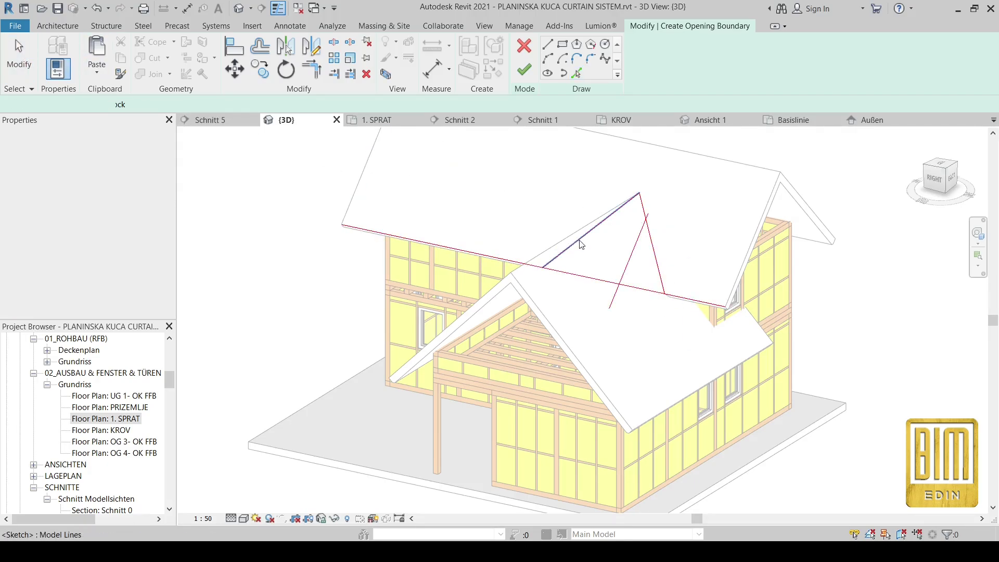
pyautogui.press('Escape')
# Step: Delete the extra line, trim the boundary into a closed triangle and finish the opening
pyautogui.click(627, 264)
pyautogui.press('Delete')
pyautogui.scroll(3, 645, 306)
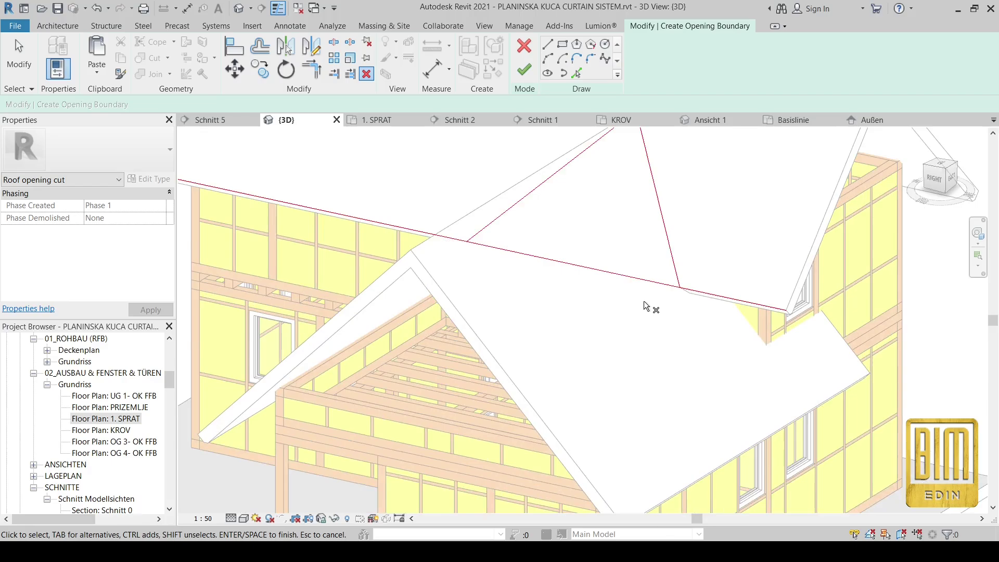
pyautogui.click(311, 70)
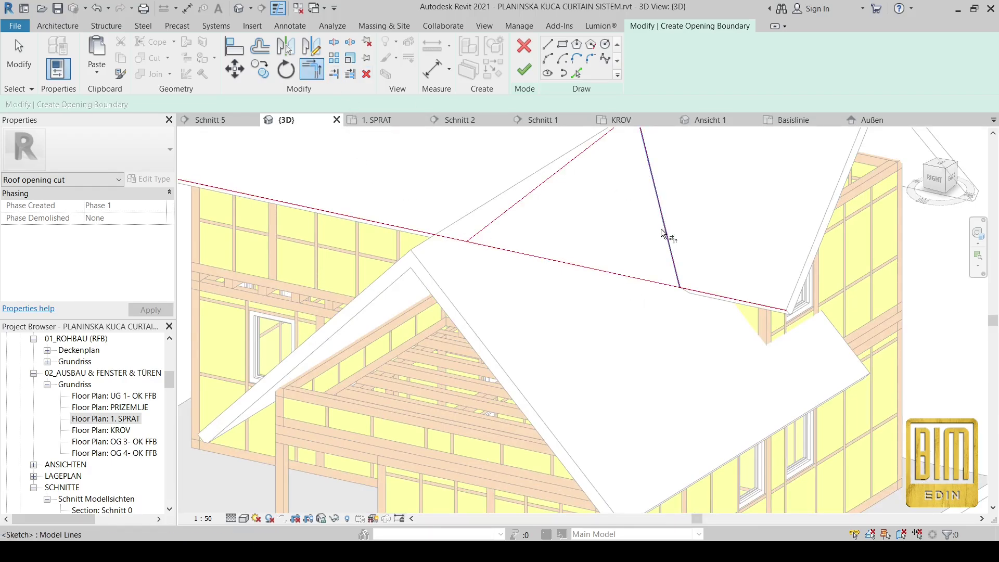
pyautogui.click(664, 288)
pyautogui.click(501, 229)
pyautogui.click(492, 252)
pyautogui.scroll(-3, 538, 267)
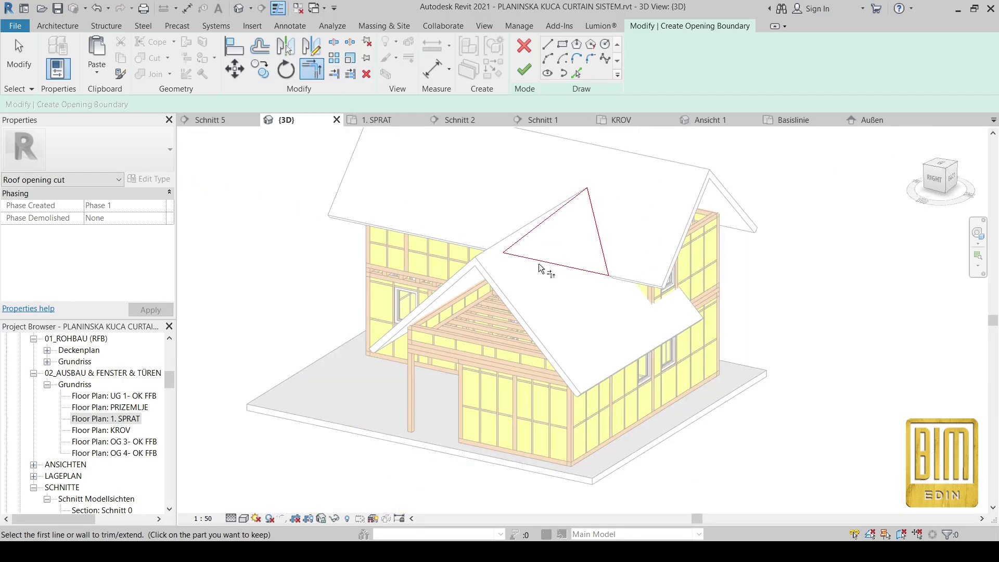
pyautogui.click(524, 69)
pyautogui.keyDown('shift'); pyautogui.moveTo(458, 297); pyautogui.dragTo(576, 291, button='middle'); pyautogui.keyUp('shift')
pyautogui.click(616, 205)
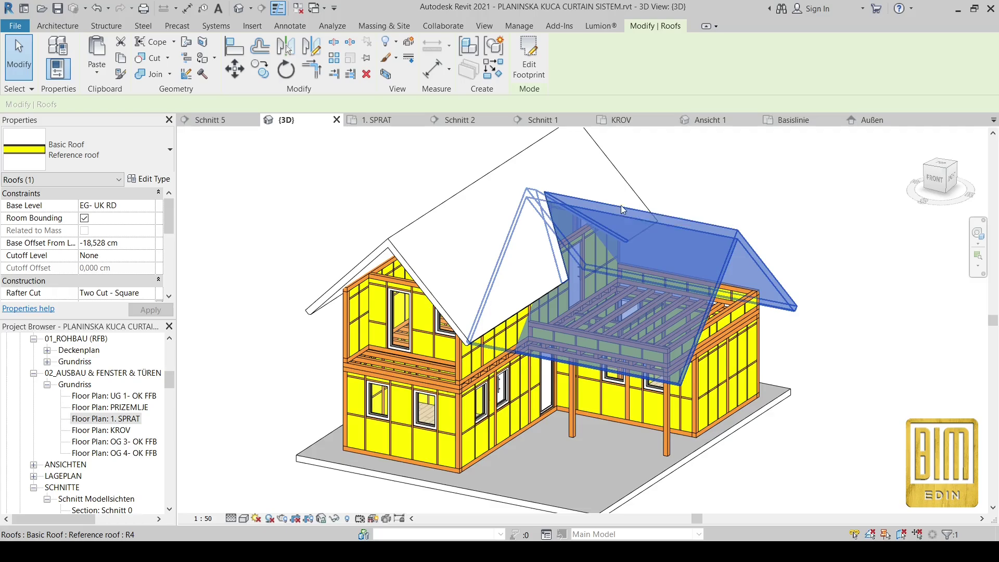
# Step: Start a vertical opening on the cross-wing roof, undoing a wrongly picked wall grid line
pyautogui.click(57, 25)
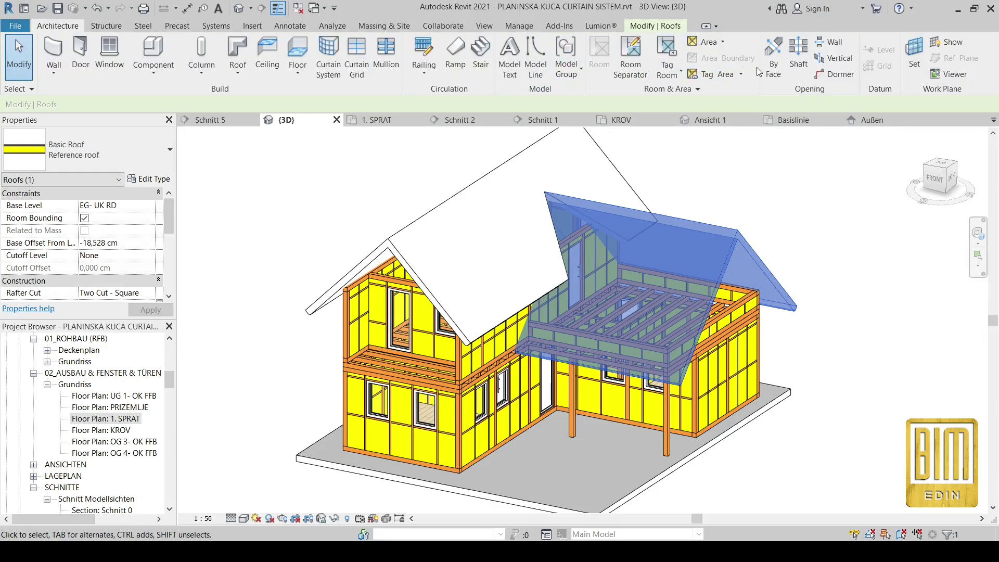
pyautogui.press('Escape')
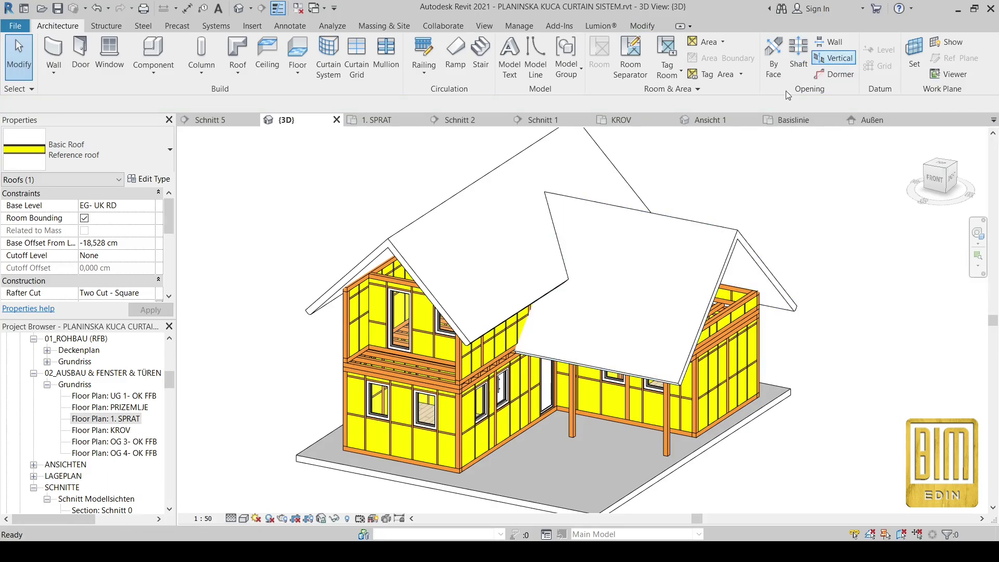
pyautogui.click(686, 217)
pyautogui.click(576, 73)
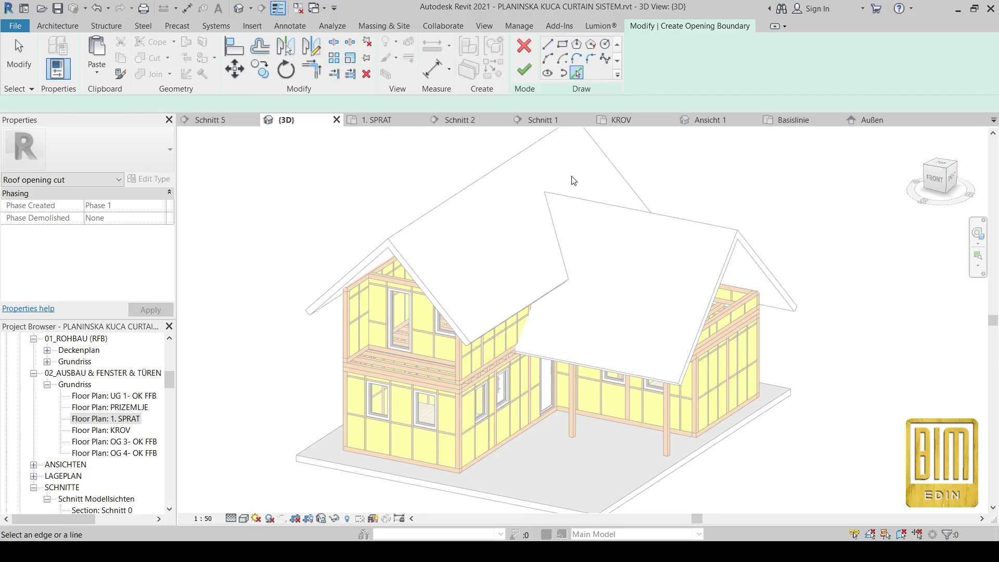
pyautogui.scroll(5, 528, 322)
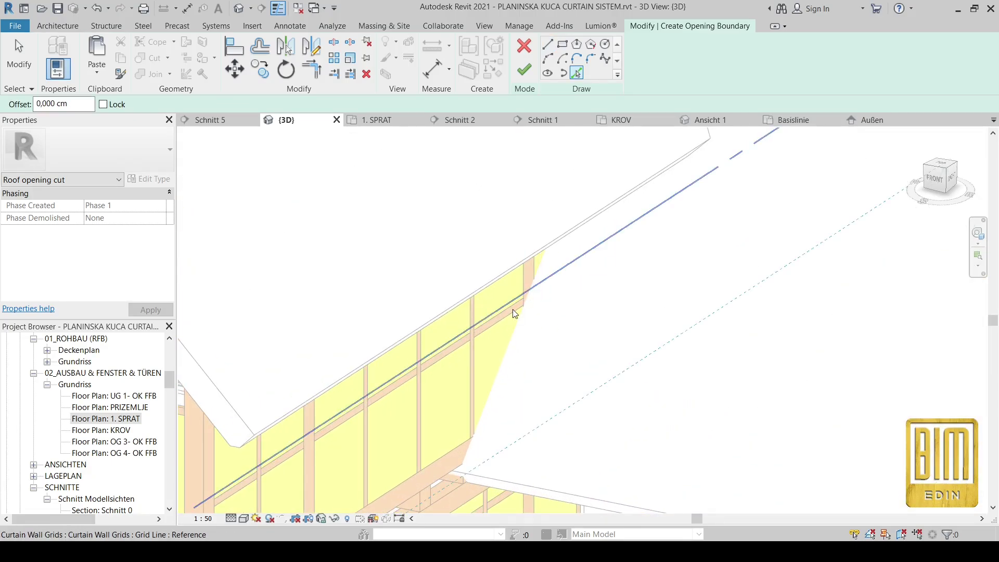
pyautogui.scroll(-4, 513, 313)
pyautogui.click(501, 383)
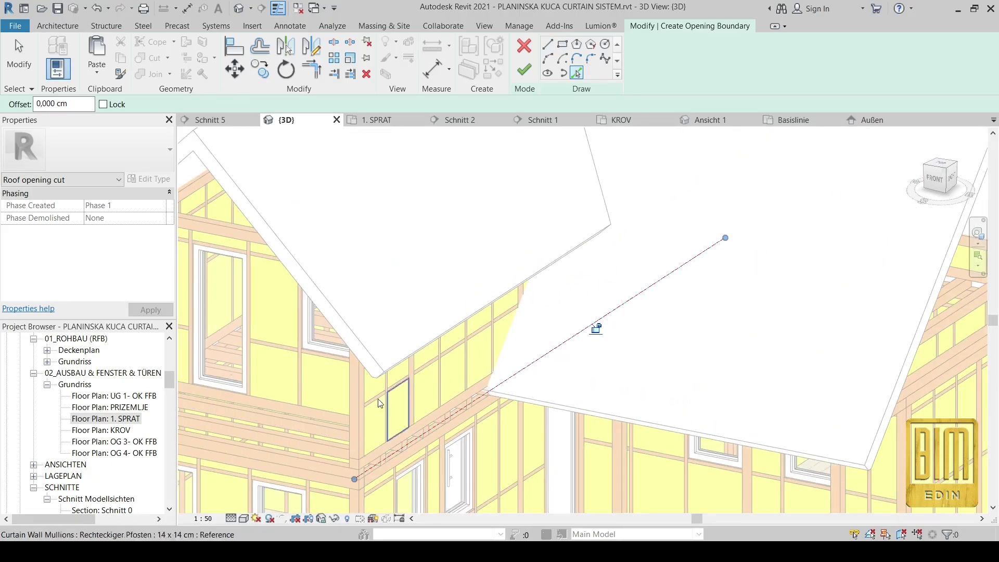
pyautogui.hotkey('ctrl', 'z')
pyautogui.scroll(-2, 435, 401)
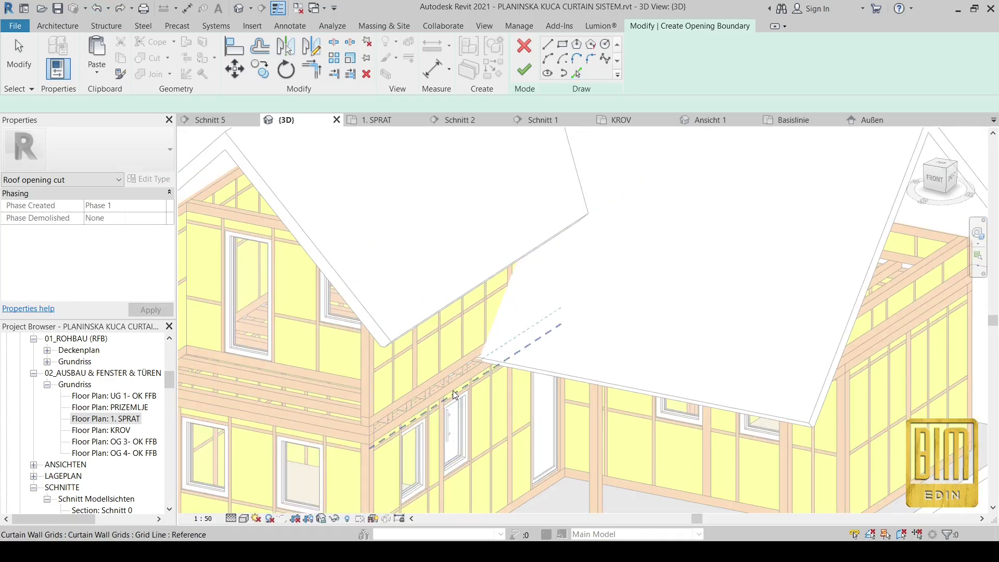
pyautogui.scroll(3, 453, 385)
pyautogui.scroll(-5, 452, 360)
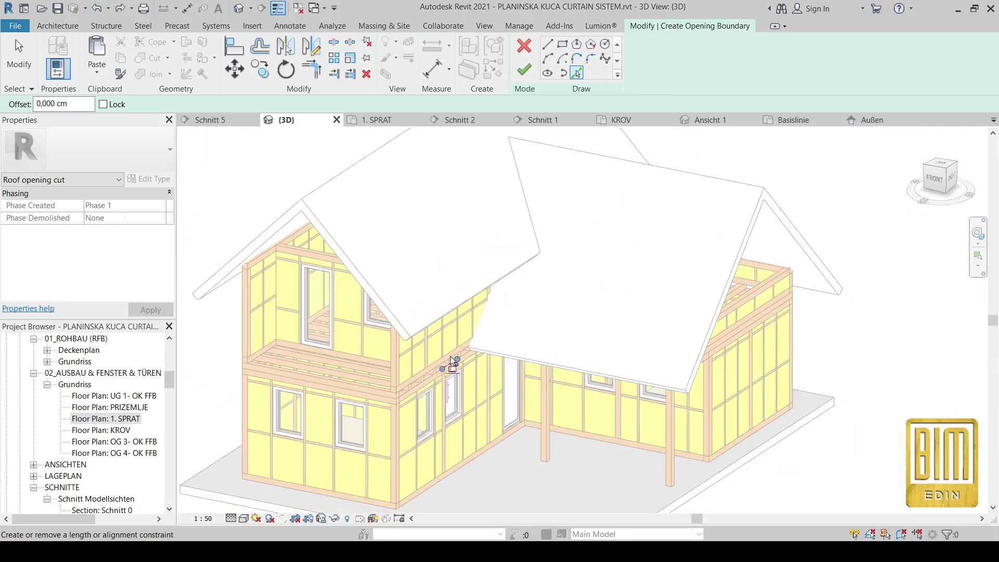
pyautogui.keyDown('shift'); pyautogui.moveTo(452, 363); pyautogui.dragTo(609, 430, button='middle'); pyautogui.keyUp('shift')
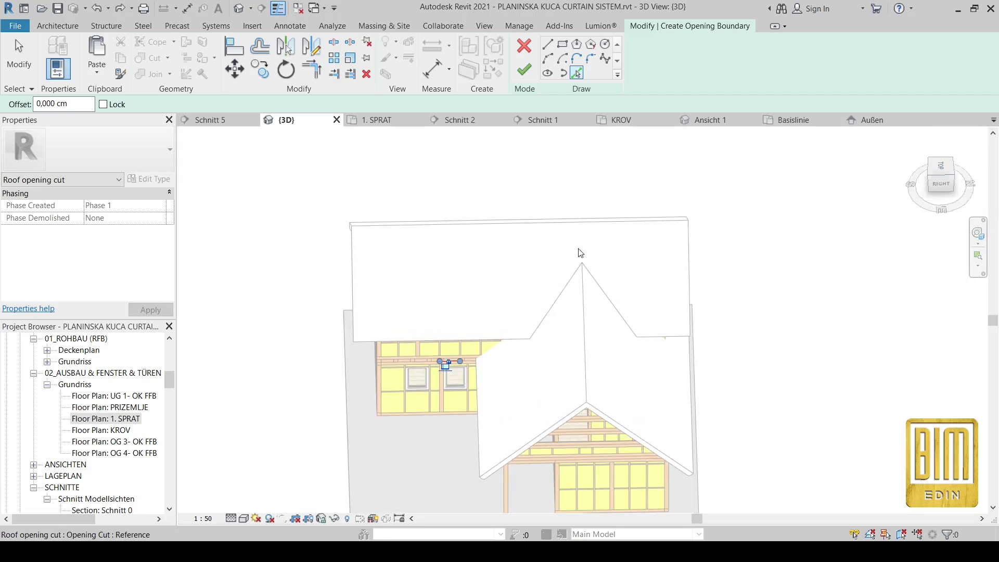
# Step: In top view, pick the horizontal and right roof edges and trim the boundary corners
pyautogui.click(940, 167)
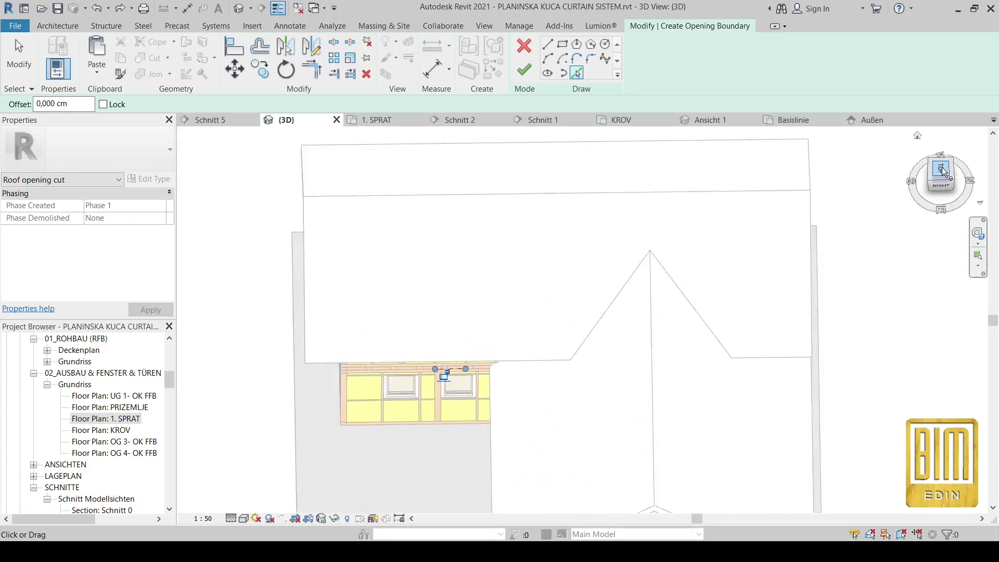
pyautogui.scroll(-5, 522, 283)
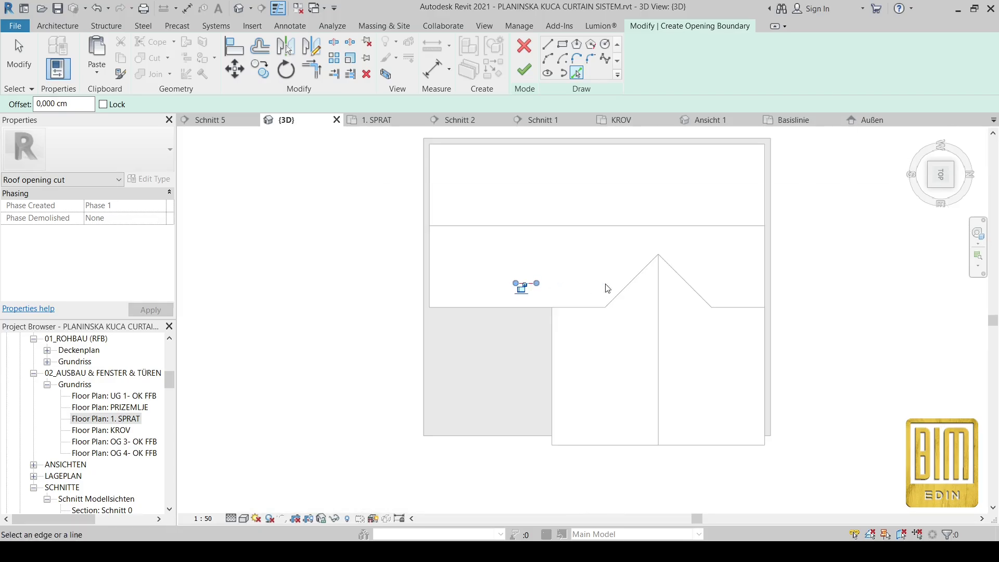
pyautogui.scroll(2, 655, 263)
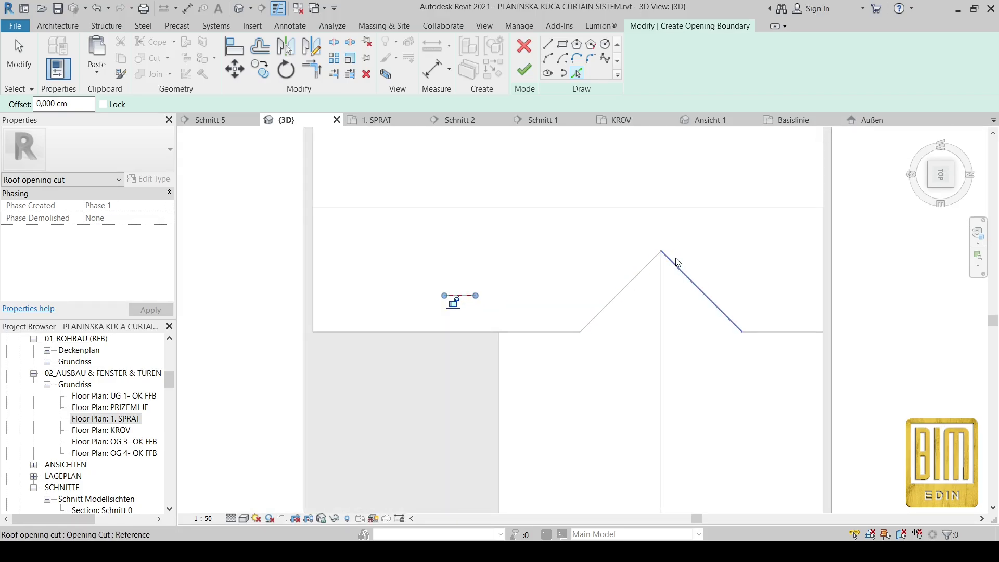
pyautogui.scroll(-2, 546, 285)
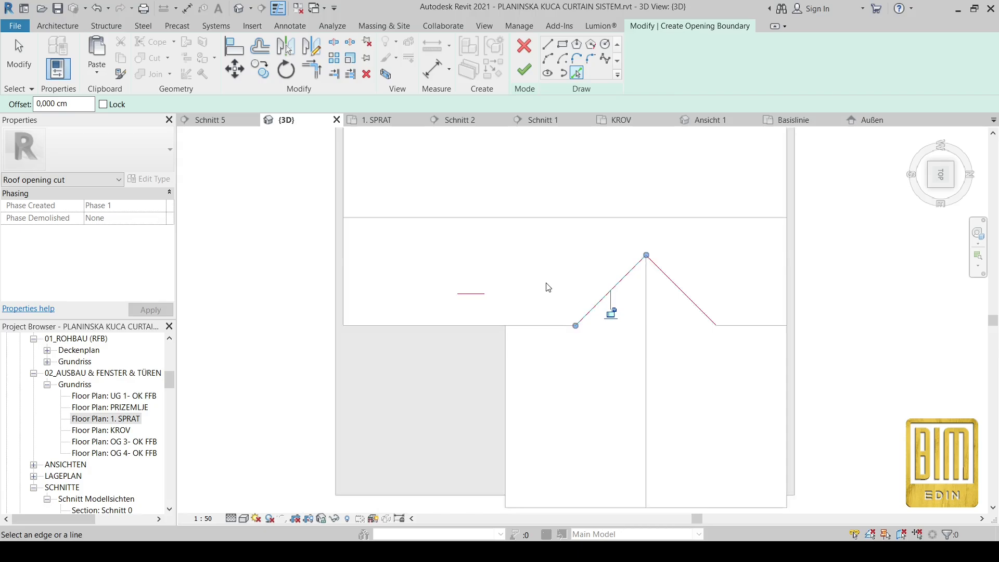
pyautogui.click(672, 234)
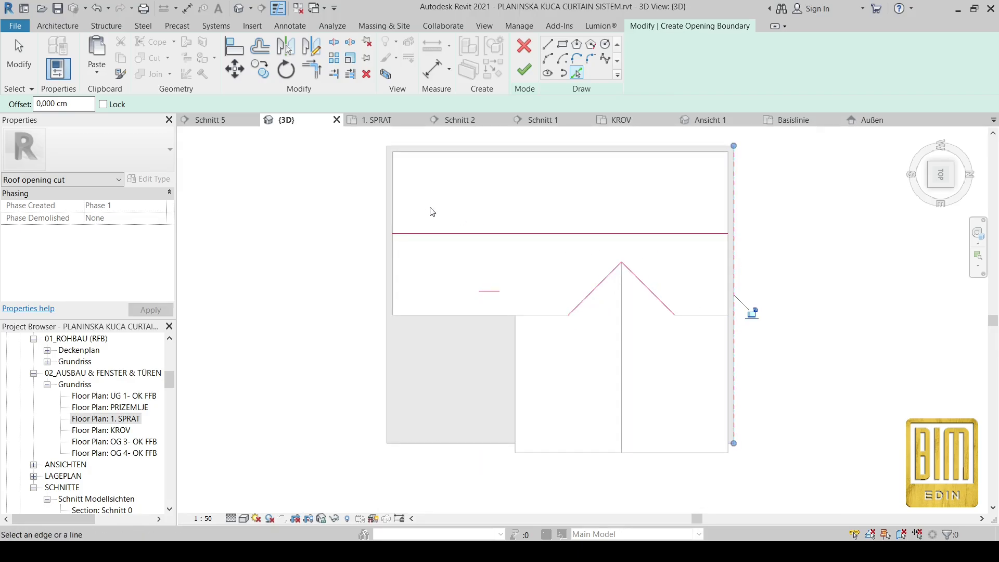
pyautogui.click(735, 296)
pyautogui.press('Escape')
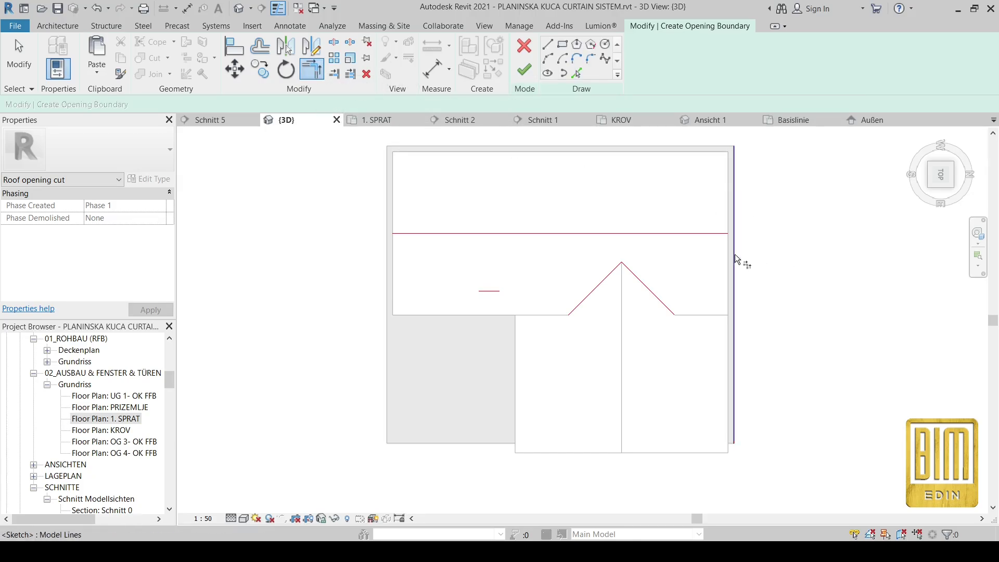
pyautogui.click(722, 235)
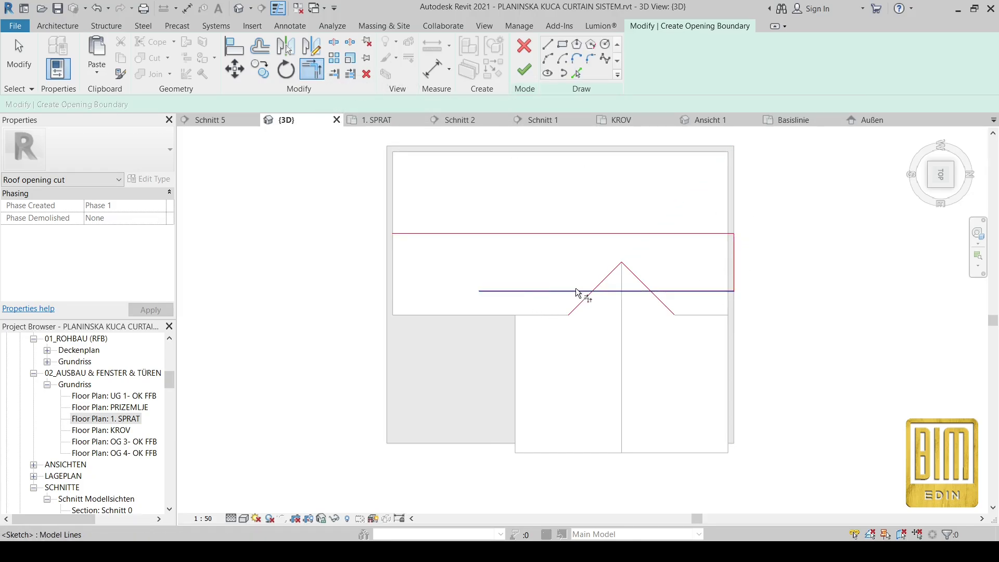
pyautogui.click(334, 42)
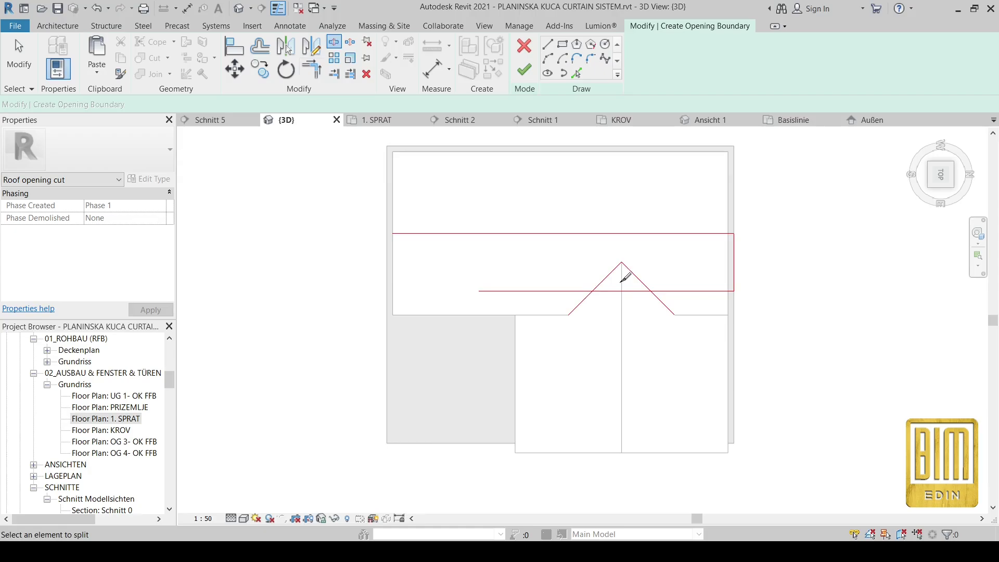
pyautogui.click(311, 69)
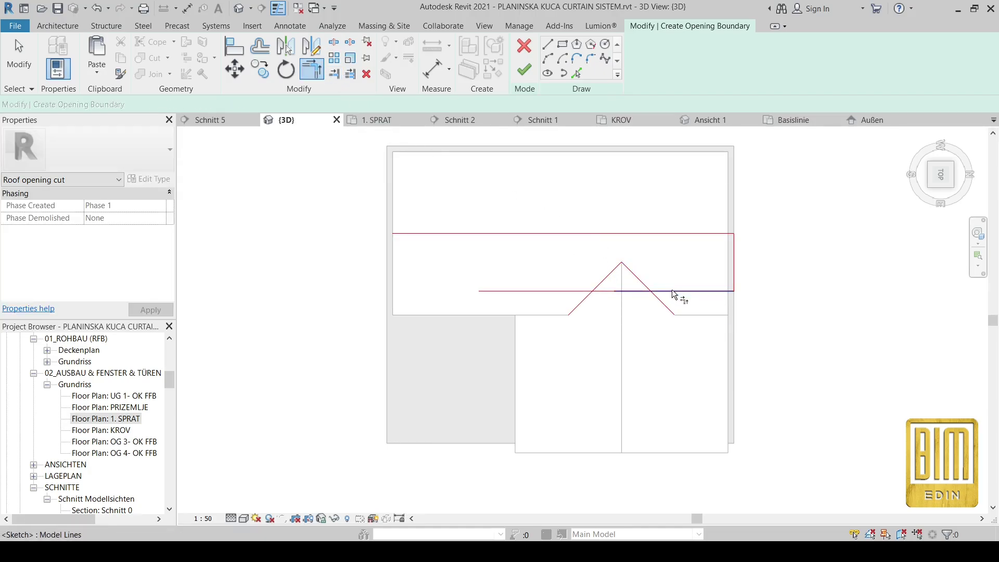
pyautogui.click(611, 286)
pyautogui.click(585, 291)
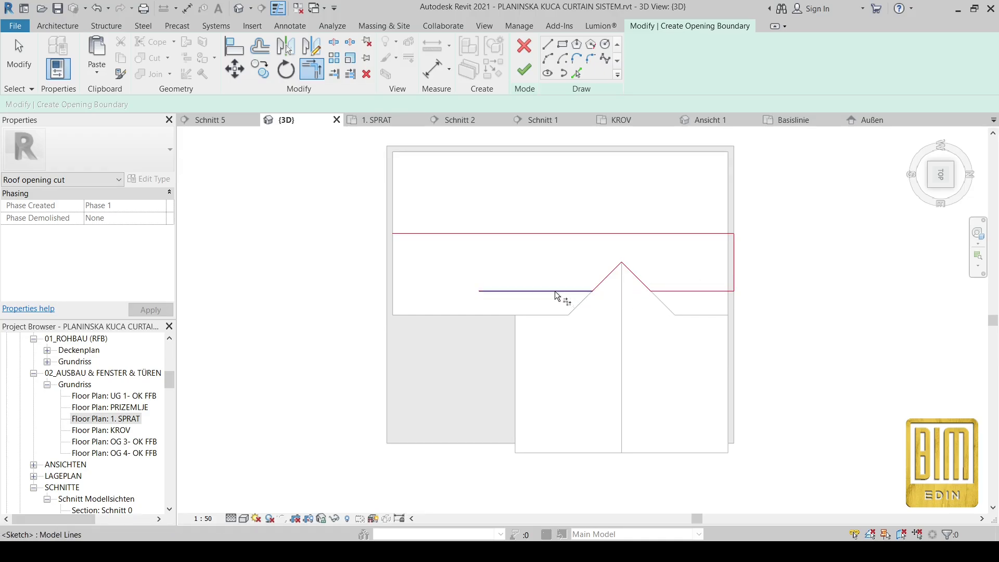
# Step: Draw a vertical boundary line, move the top line further up, and finish the opening
pyautogui.press('l')
pyautogui.press('i')
pyautogui.click(479, 291)
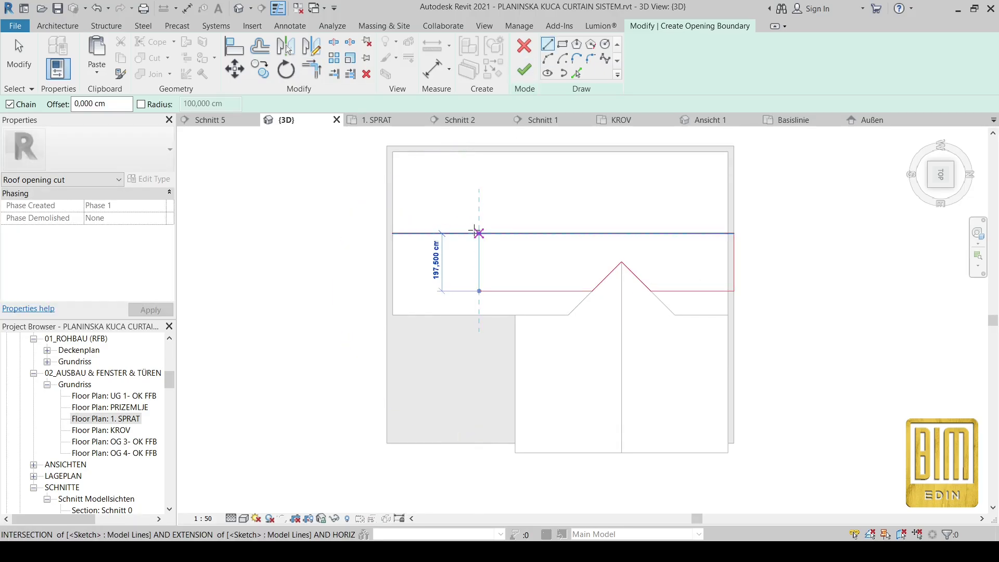
pyautogui.click(475, 231)
pyautogui.press('Escape')
pyautogui.press('t')
pyautogui.press('r')
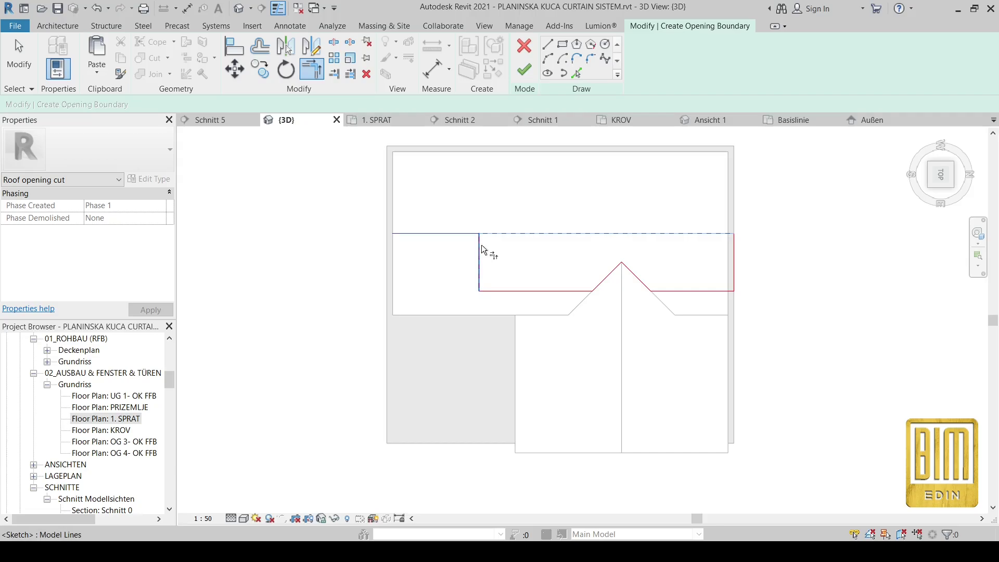
pyautogui.press('Escape')
pyautogui.click(535, 234)
pyautogui.moveTo(535, 234); pyautogui.dragTo(547, 193)
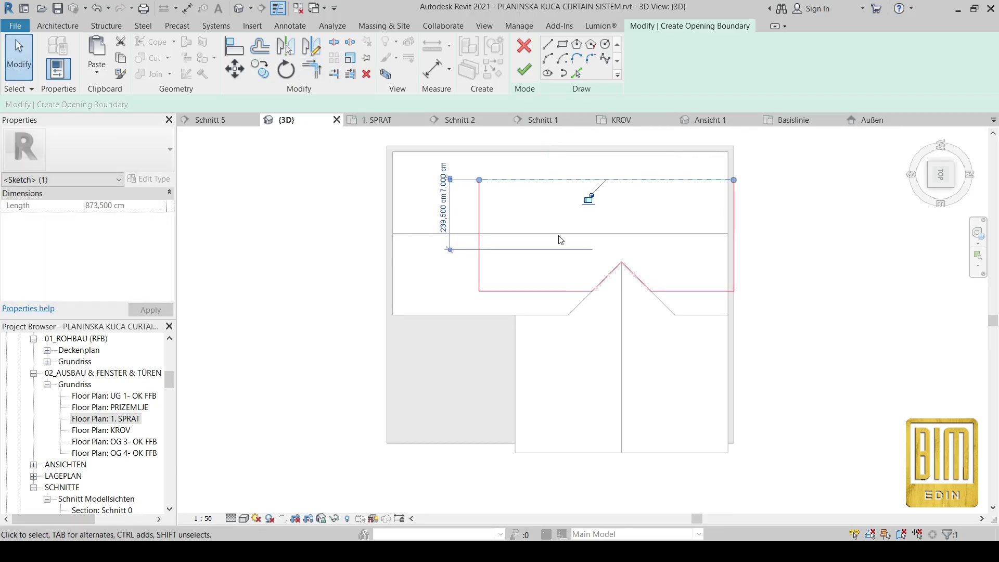
pyautogui.click(523, 78)
# Step: Paste a copy of the main gable roof aligned in place as Sloped Glazing : Dachverglasung
pyautogui.moveTo(561, 225)
pyautogui.keyDown('shift'); pyautogui.mouseDown(button='middle')
pyautogui.moveTo(649, 343)
pyautogui.moveTo(281, 330)
pyautogui.moveTo(303, 324)
pyautogui.moveTo(317, 266)
pyautogui.moveTo(301, 254)
pyautogui.moveTo(235, 306)
pyautogui.moveTo(703, 323)
pyautogui.moveTo(618, 268)
pyautogui.mouseUp(button='middle'); pyautogui.keyUp('shift')
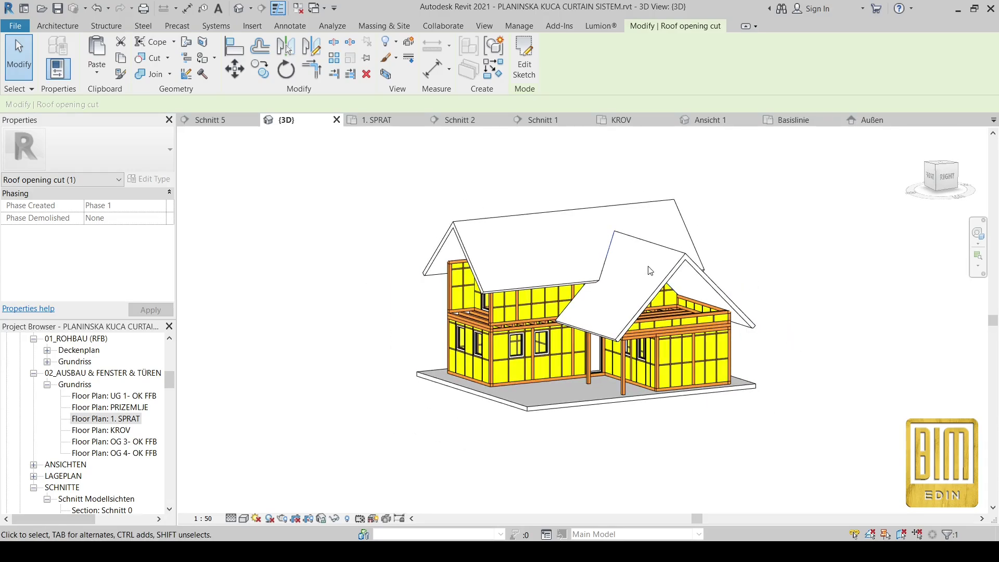
pyautogui.keyDown('shift'); pyautogui.moveTo(336, 217); pyautogui.dragTo(500, 256, button='middle'); pyautogui.keyUp('shift')
pyautogui.click(501, 256)
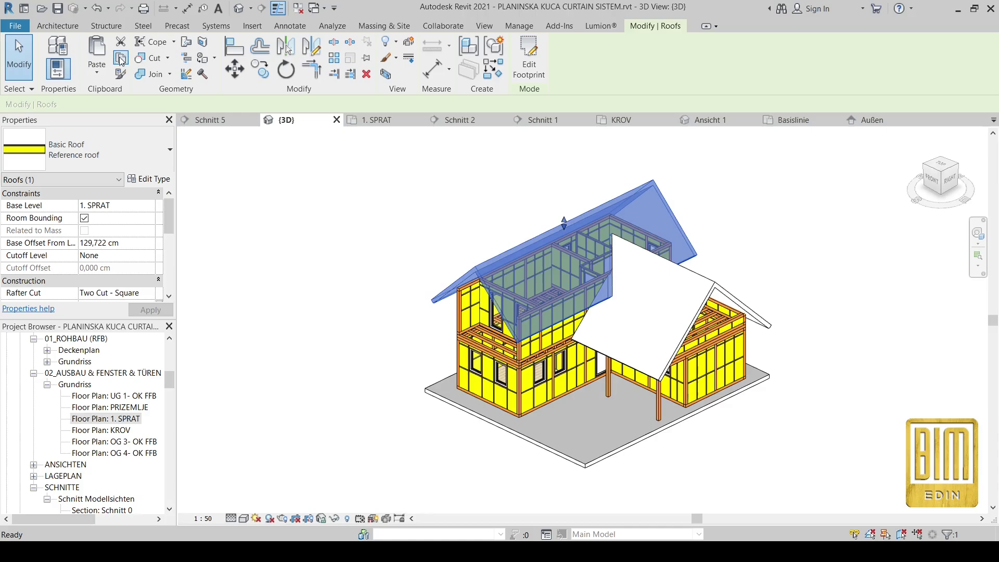
pyautogui.click(97, 69)
pyautogui.click(133, 198)
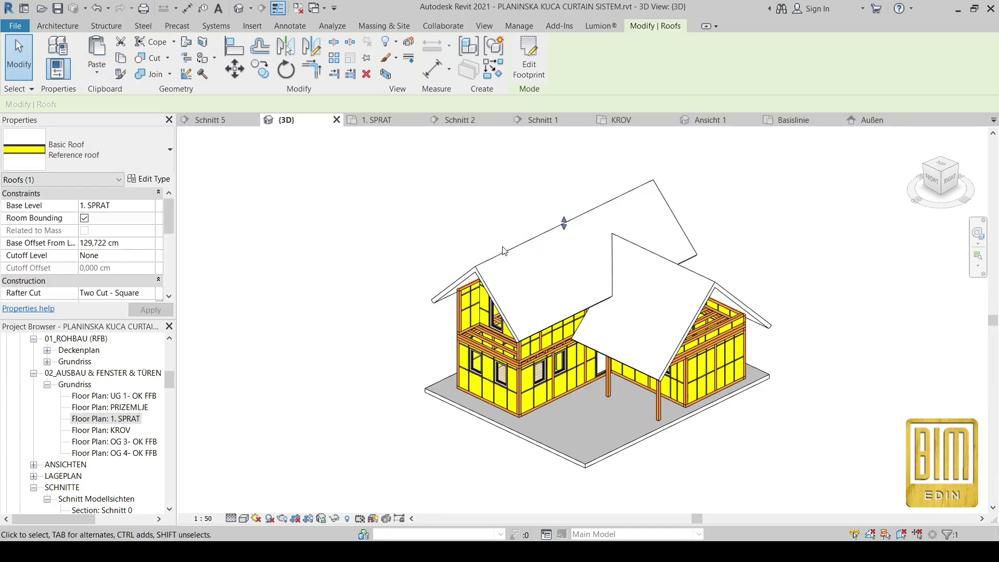
pyautogui.click(119, 149)
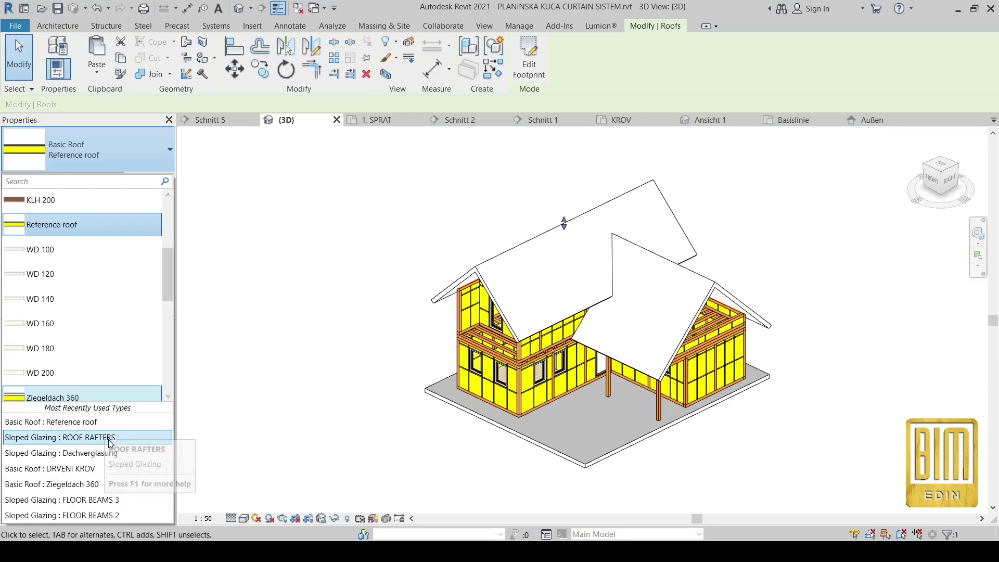
pyautogui.click(94, 454)
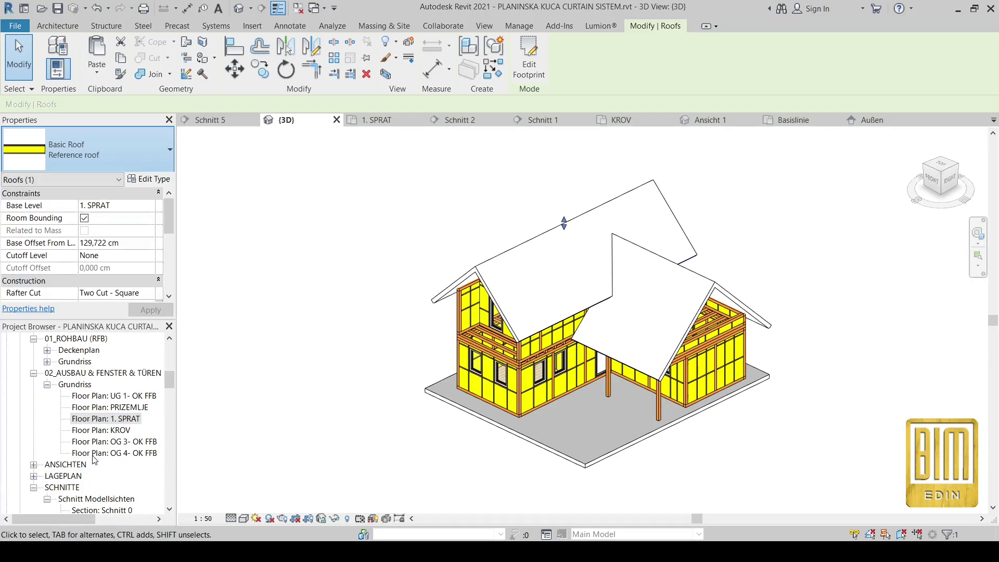
# Step: Duplicate the glazing roof's Dachverglasung type as 'ROOF RAFTERS' and close Type Properties
pyautogui.press('Escape')
pyautogui.scroll(5, 437, 294)
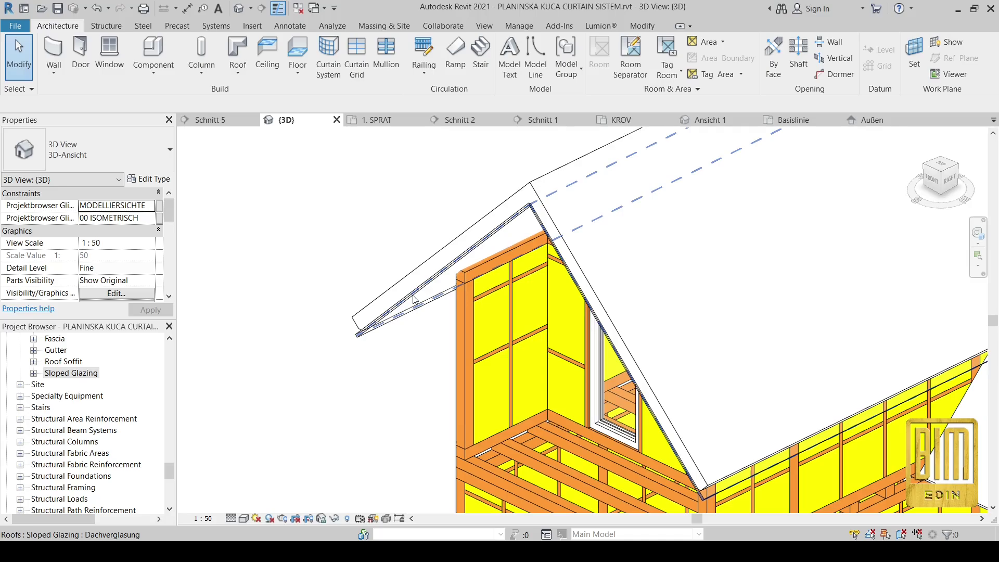
pyautogui.click(414, 299)
pyautogui.click(150, 179)
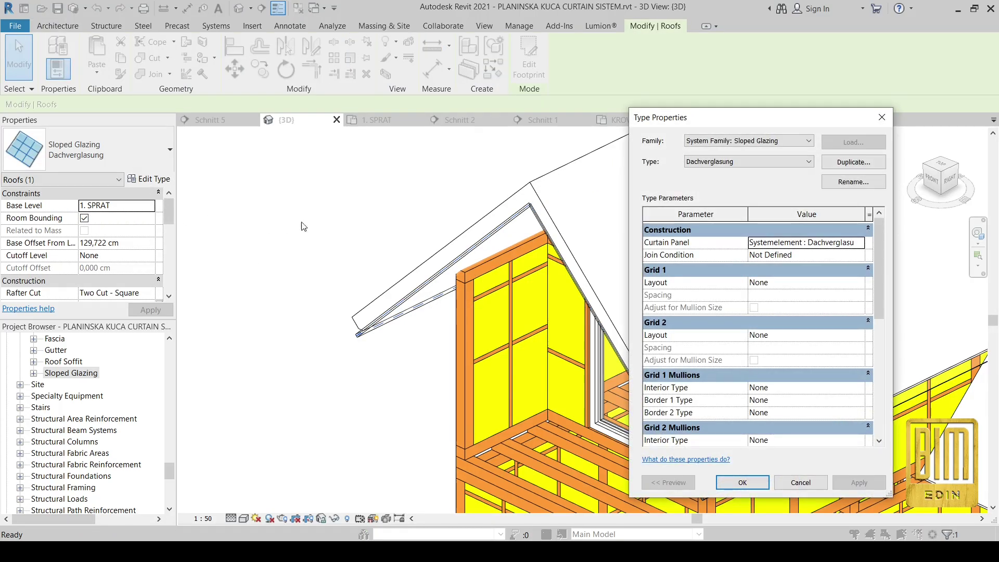
pyautogui.click(832, 162)
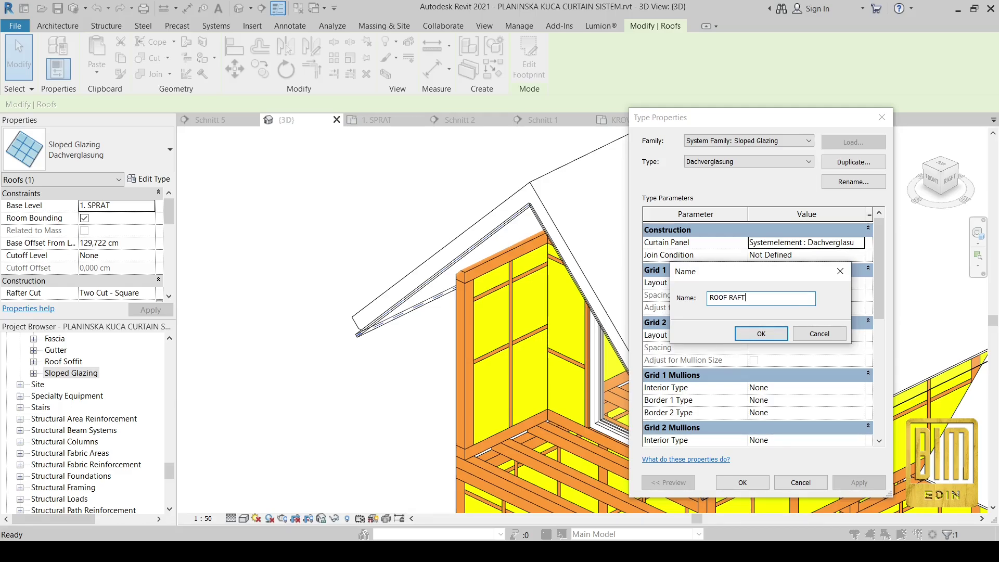
pyautogui.click(768, 335)
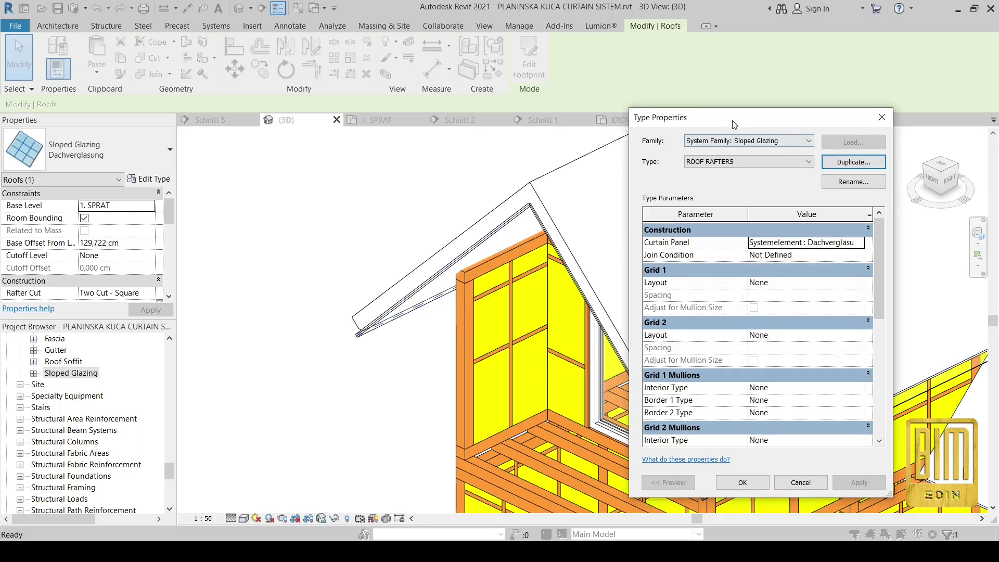
pyautogui.click(765, 485)
# Step: Copy the lower reference roof, paste it aligned in place, and set it to Sloped Glazing : ROOF RAFTERS
pyautogui.click(534, 178)
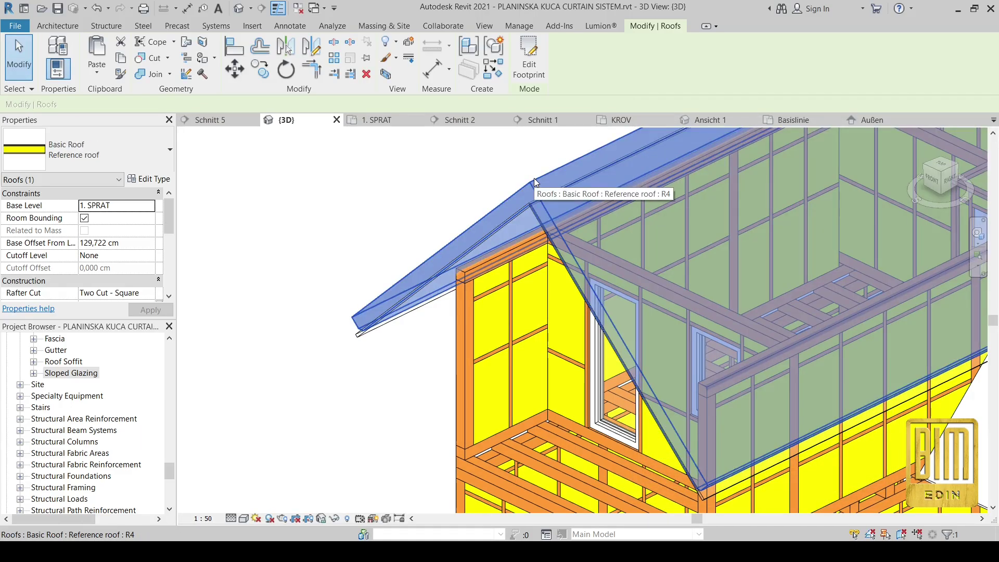
pyautogui.press('Escape')
pyautogui.scroll(-6, 684, 270)
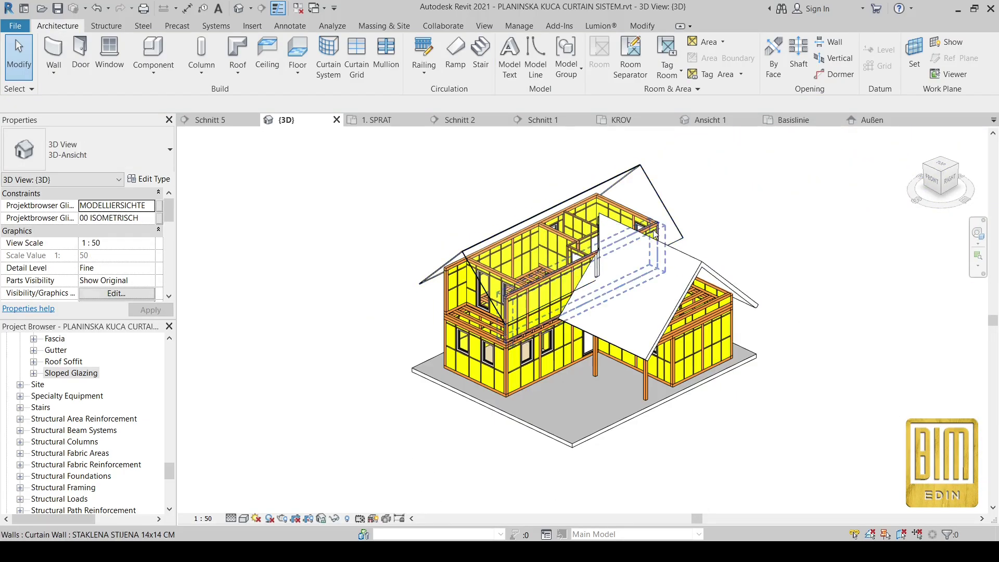
pyautogui.scroll(3, 684, 270)
pyautogui.click(697, 259)
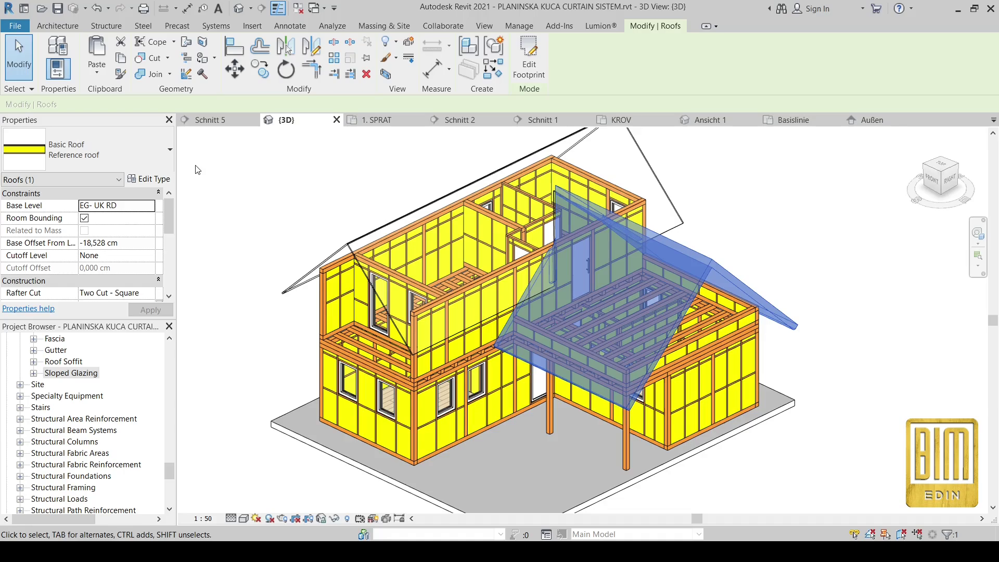
pyautogui.click(120, 58)
pyautogui.click(96, 73)
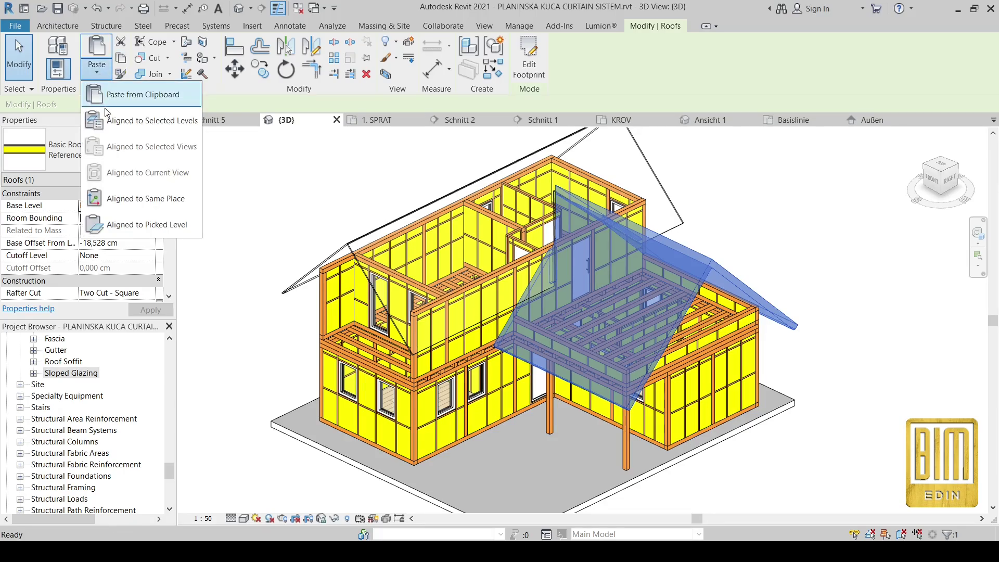
pyautogui.click(136, 196)
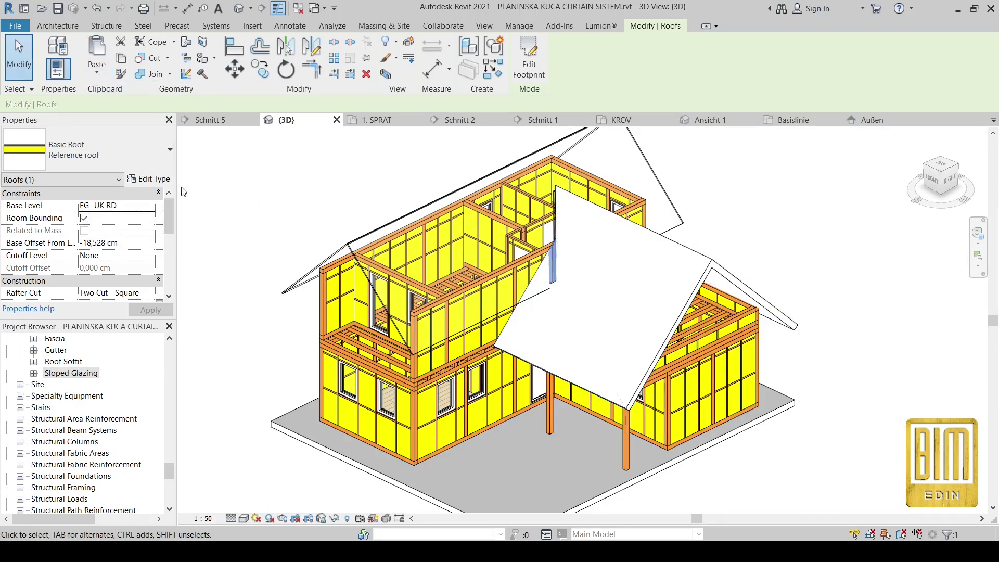
pyautogui.click(126, 151)
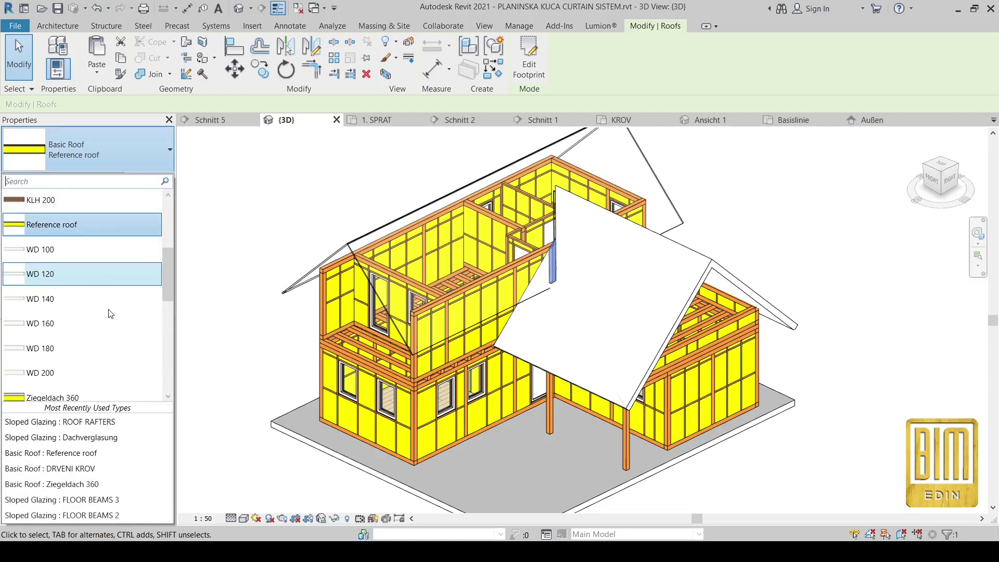
pyautogui.click(60, 421)
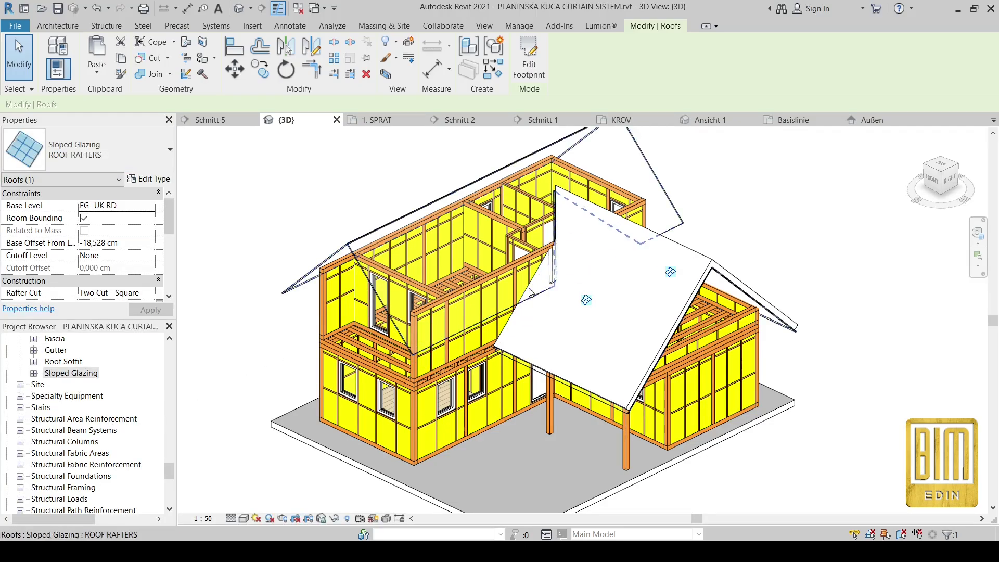
# Step: Check the original reference roof, then orbit to a front view and select the upper glazing roof
pyautogui.scroll(5, 530, 291)
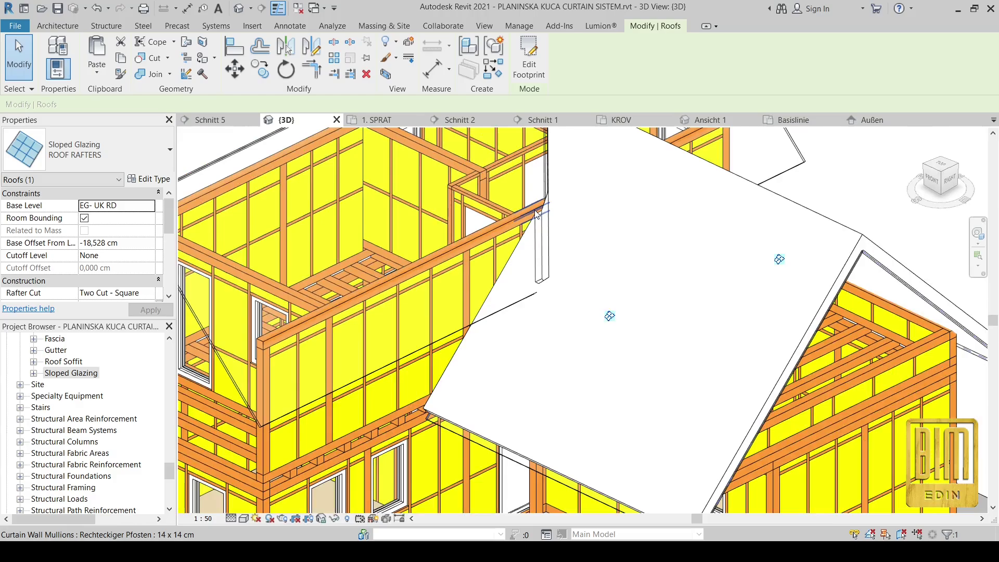
pyautogui.scroll(-3, 536, 213)
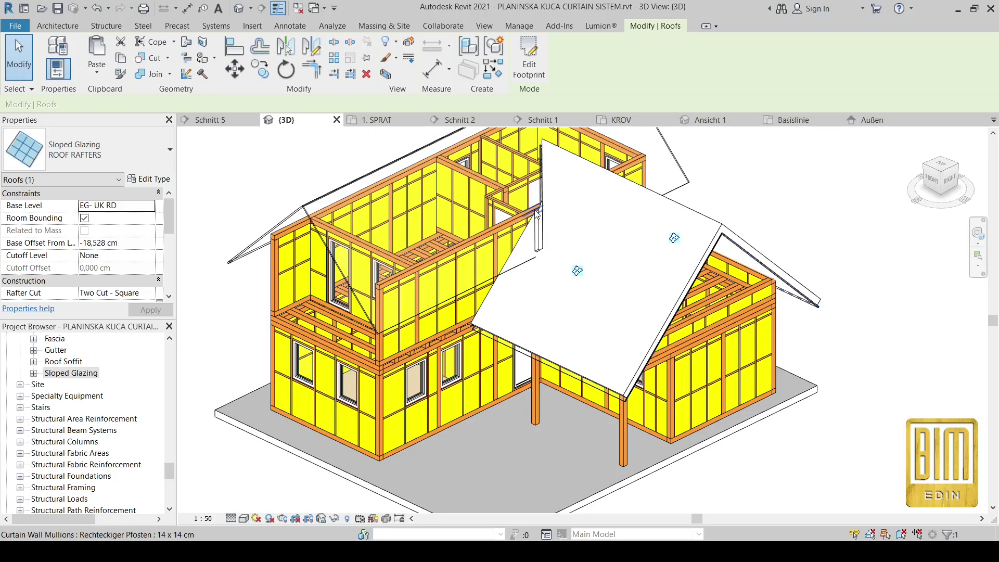
pyautogui.click(700, 217)
pyautogui.press('Escape')
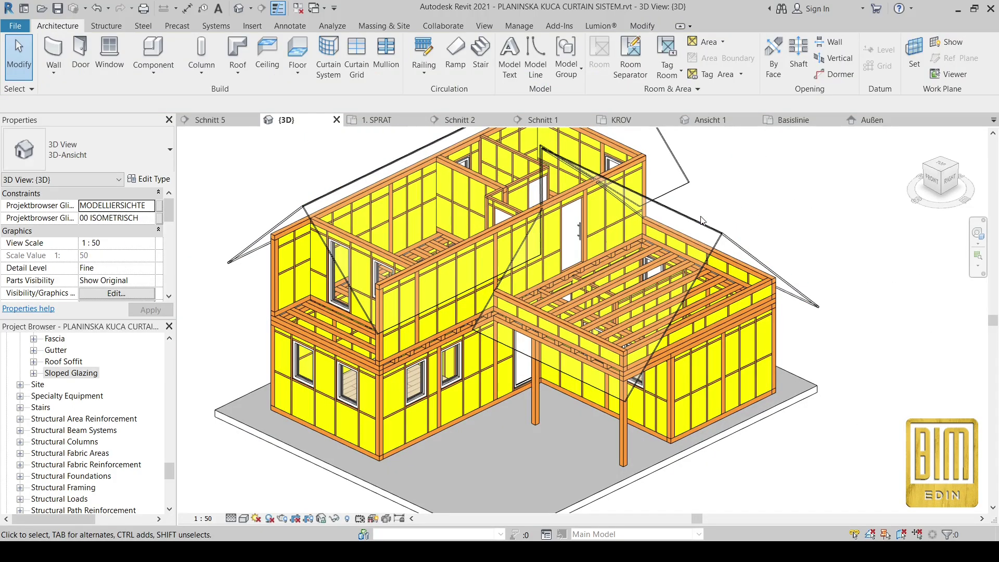
pyautogui.scroll(2, 541, 220)
pyautogui.scroll(-3, 546, 322)
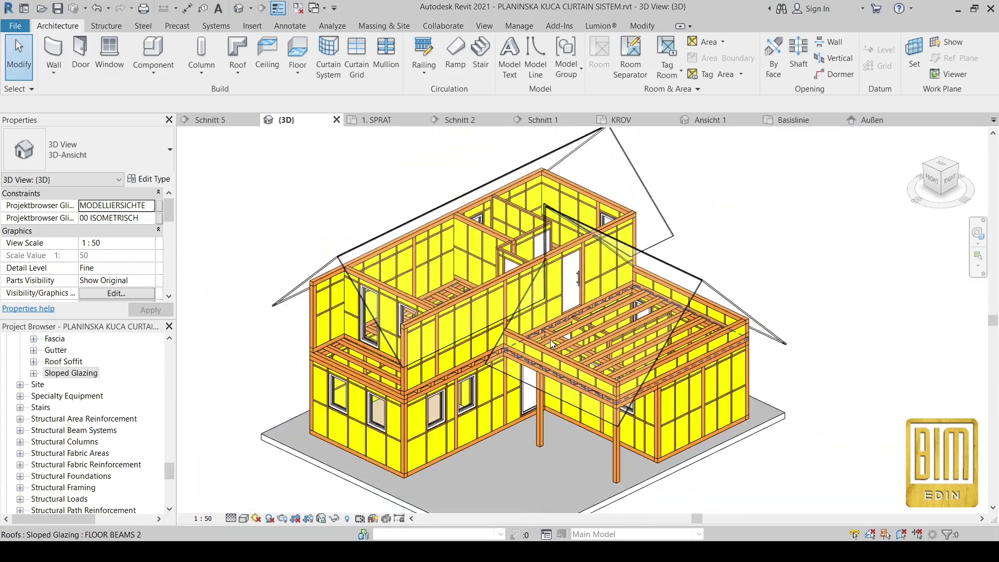
pyautogui.keyDown('shift'); pyautogui.moveTo(550, 339); pyautogui.dragTo(500, 260, button='middle'); pyautogui.keyUp('shift')
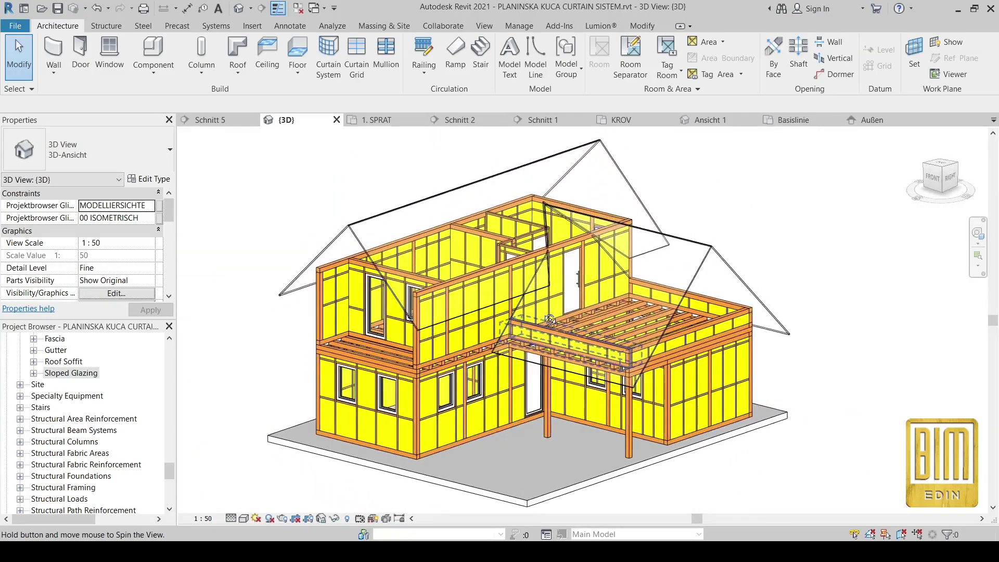
pyautogui.click(444, 194)
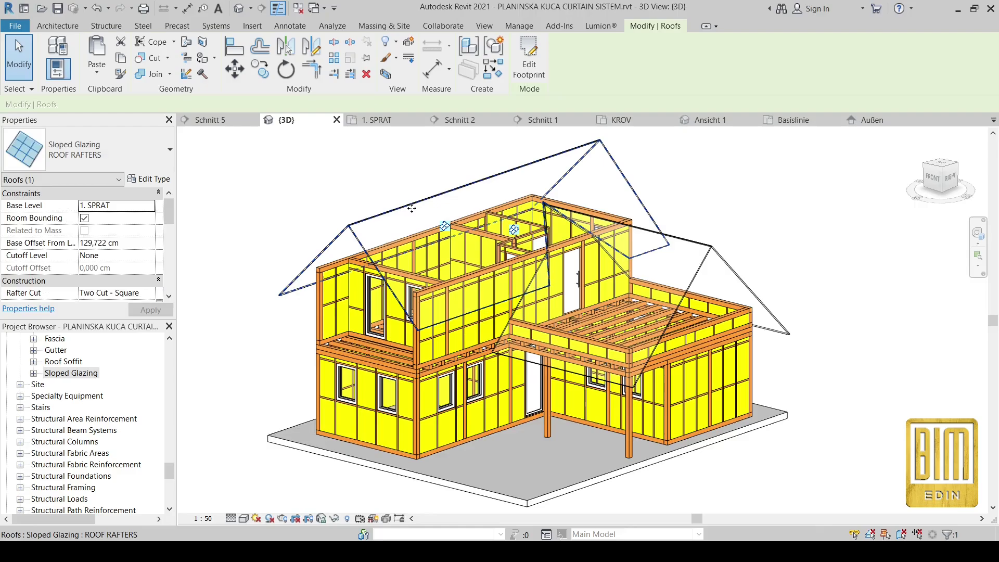
pyautogui.scroll(2, 421, 209)
pyautogui.scroll(-1, 421, 209)
# Step: Set Grid 1 to Maximum Spacing 60 cm with Rechteckiger Pfosten 14x14 cm interior and border mullions
pyautogui.click(149, 181)
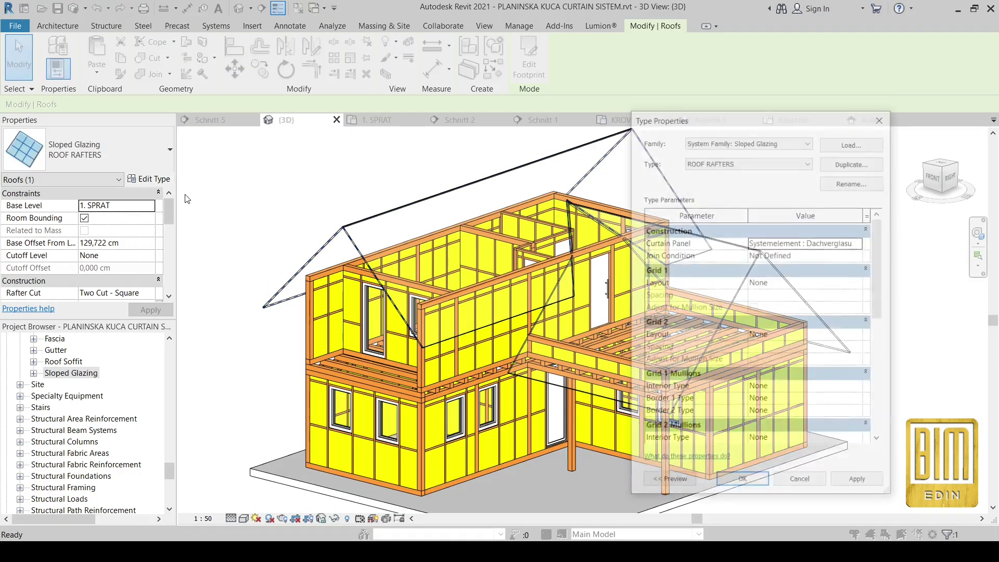
pyautogui.moveTo(752, 120); pyautogui.dragTo(144, 87)
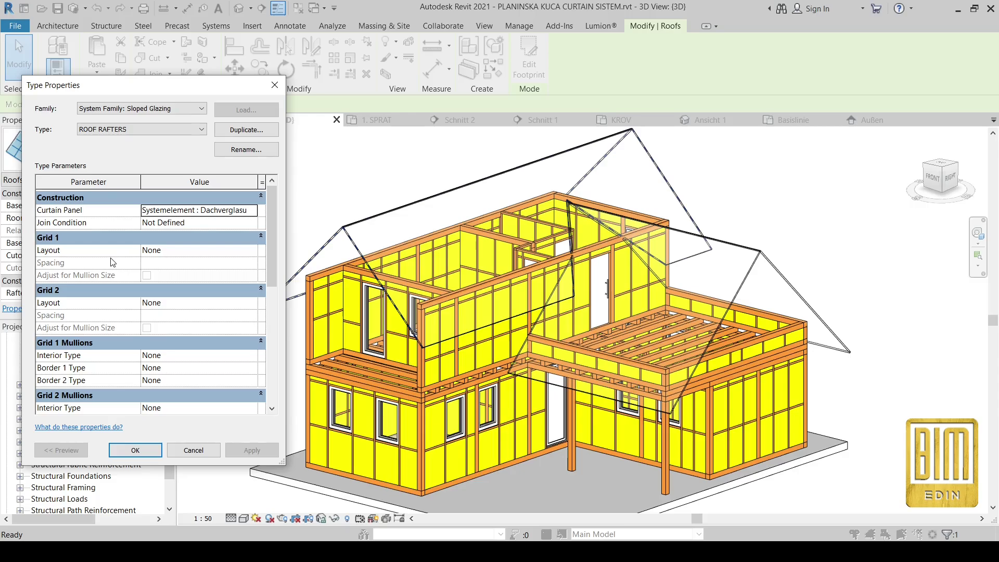
pyautogui.click(252, 250)
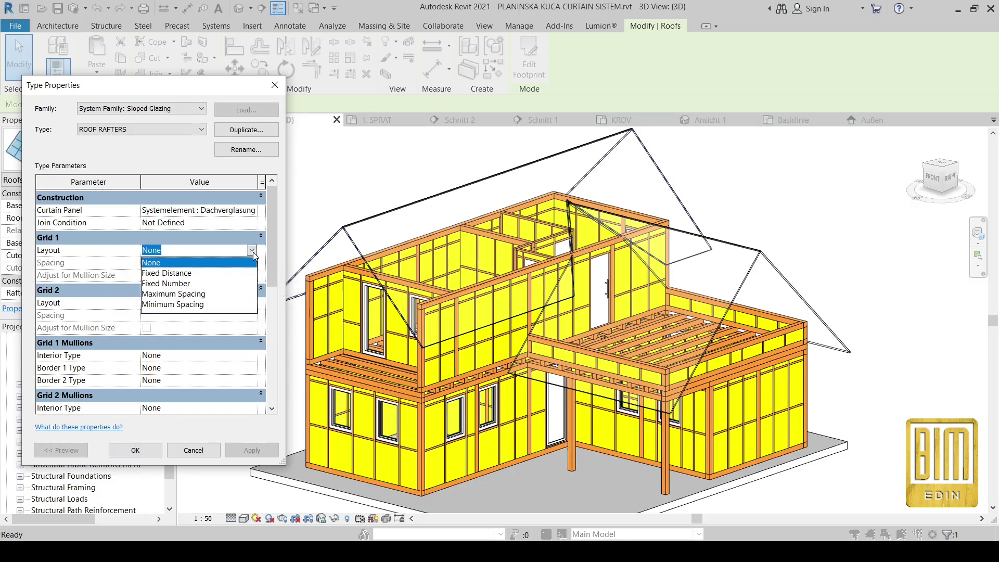
pyautogui.click(173, 294)
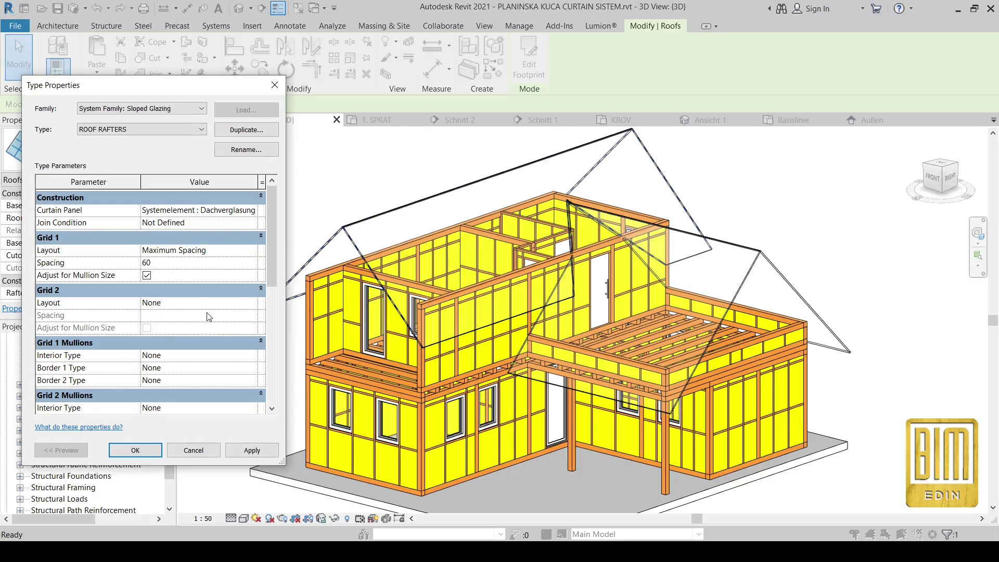
pyautogui.scroll(-2, 208, 316)
pyautogui.click(253, 301)
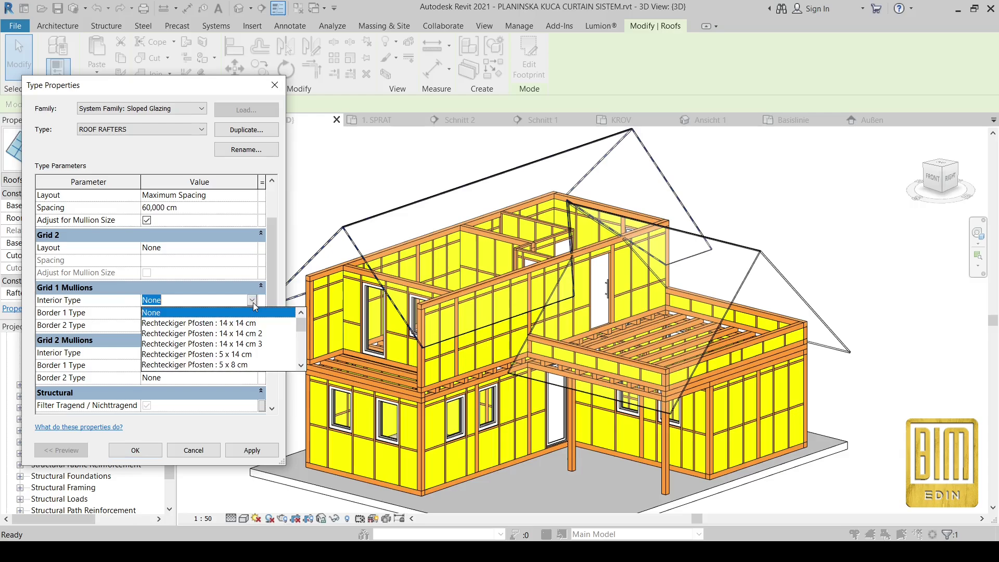
pyautogui.click(238, 323)
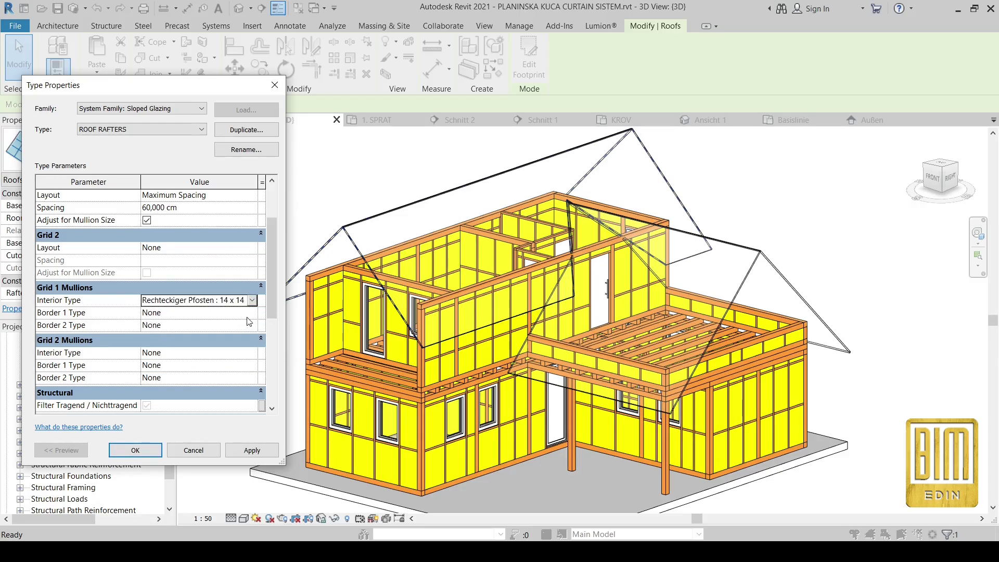
pyautogui.click(252, 314)
pyautogui.click(217, 378)
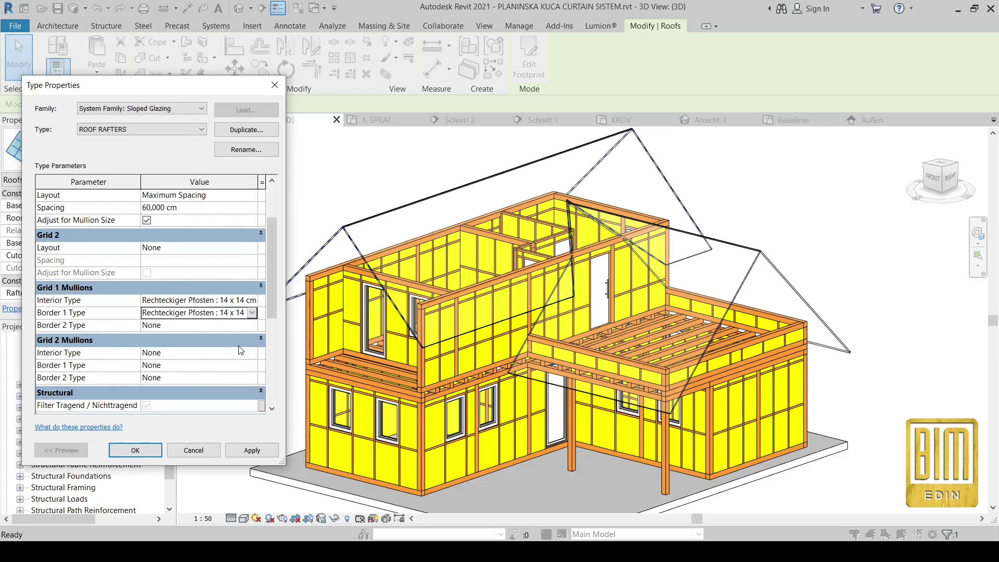
pyautogui.click(252, 326)
pyautogui.click(213, 390)
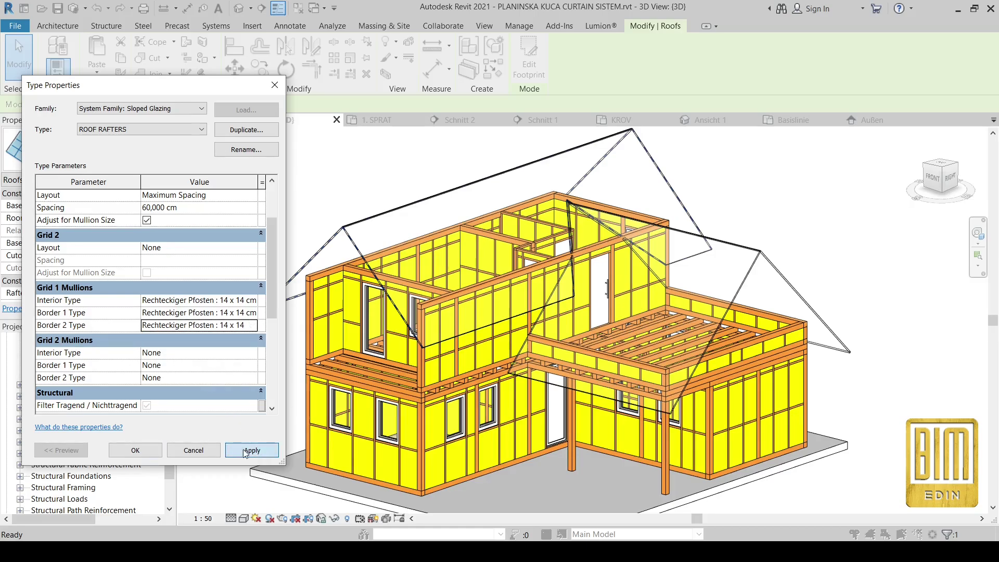
pyautogui.click(186, 323)
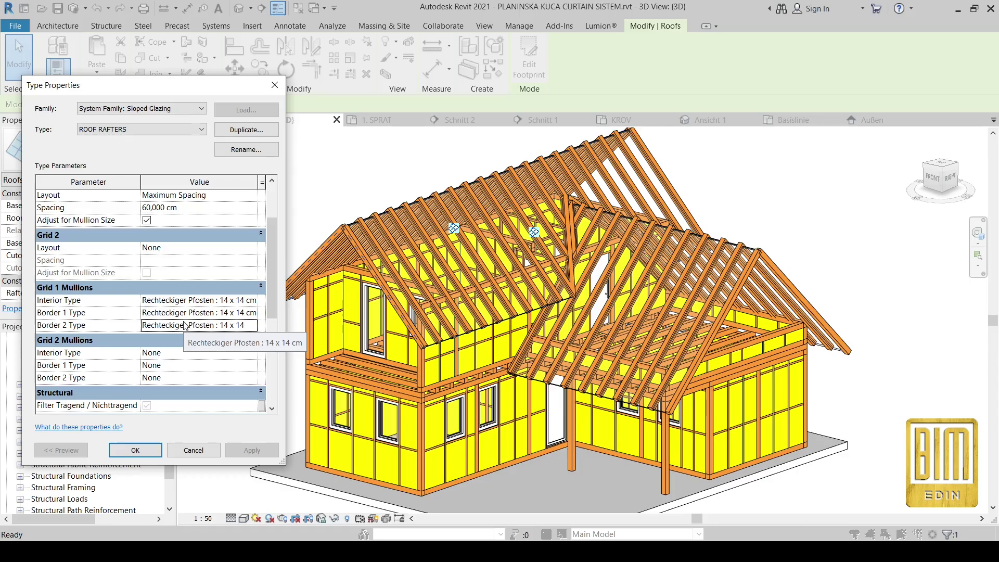
# Step: Set the curtain panel to Leeres Element, apply, and accept the type changes
pyautogui.scroll(2, 204, 217)
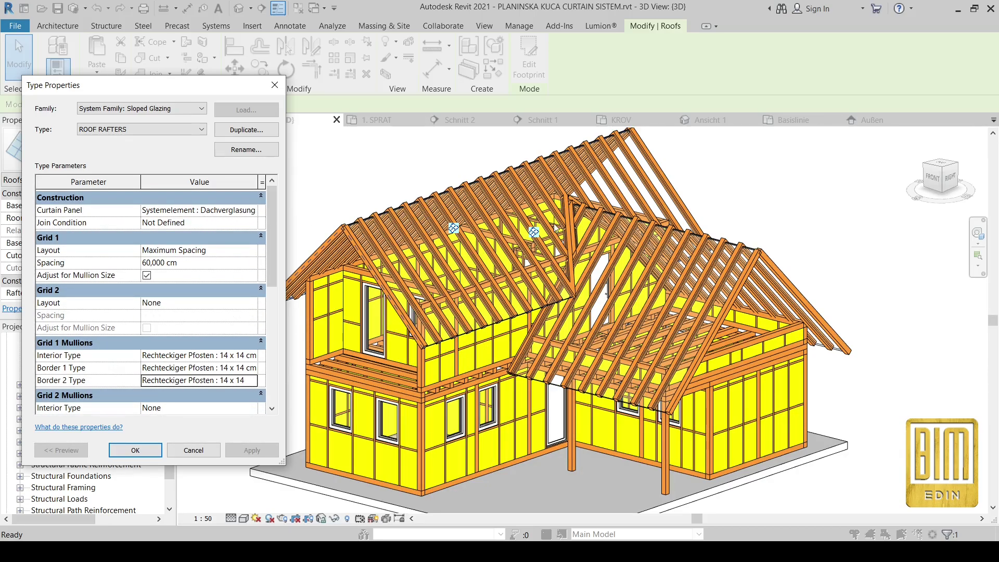
pyautogui.click(254, 211)
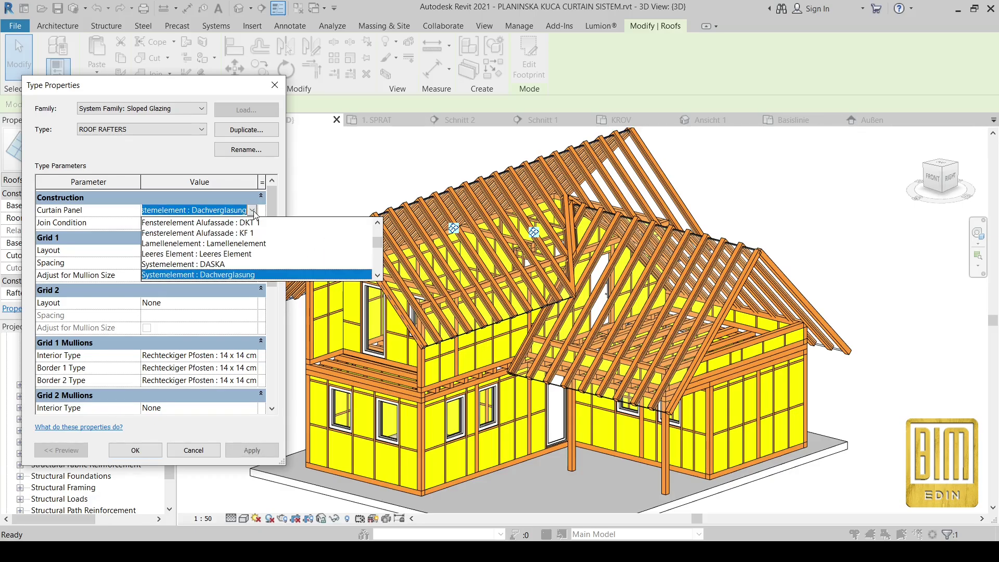
pyautogui.click(223, 254)
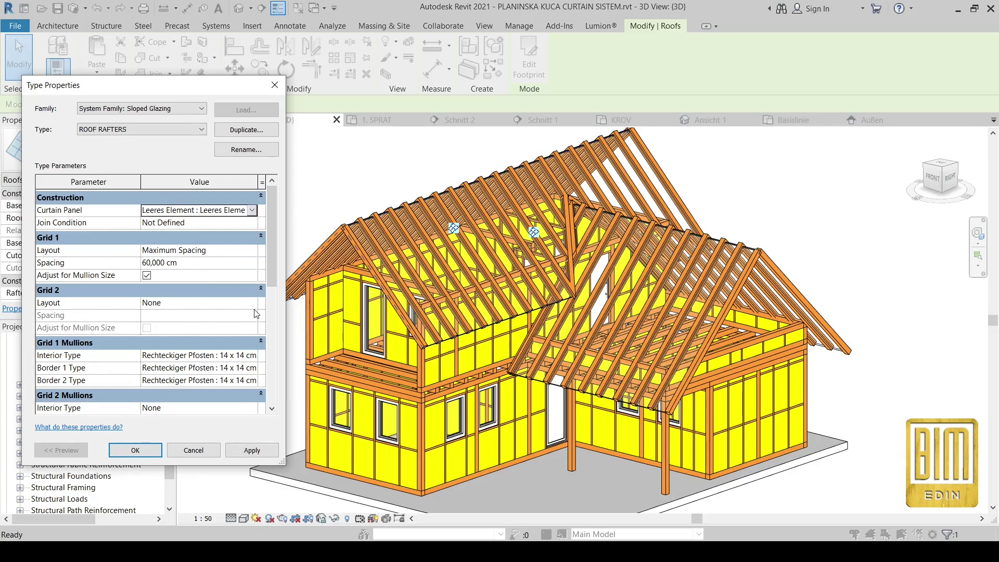
pyautogui.click(253, 451)
pyautogui.click(196, 320)
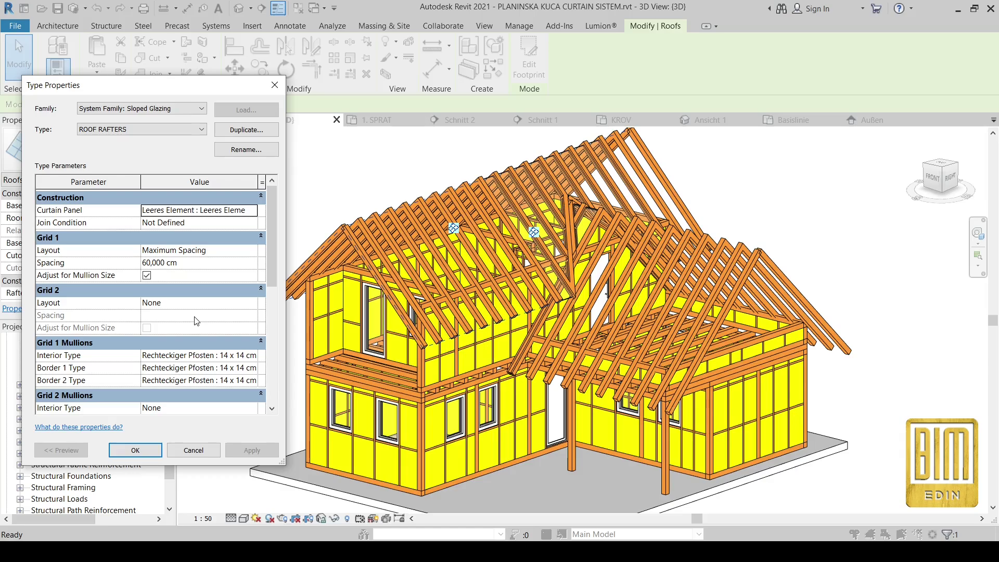
pyautogui.click(146, 451)
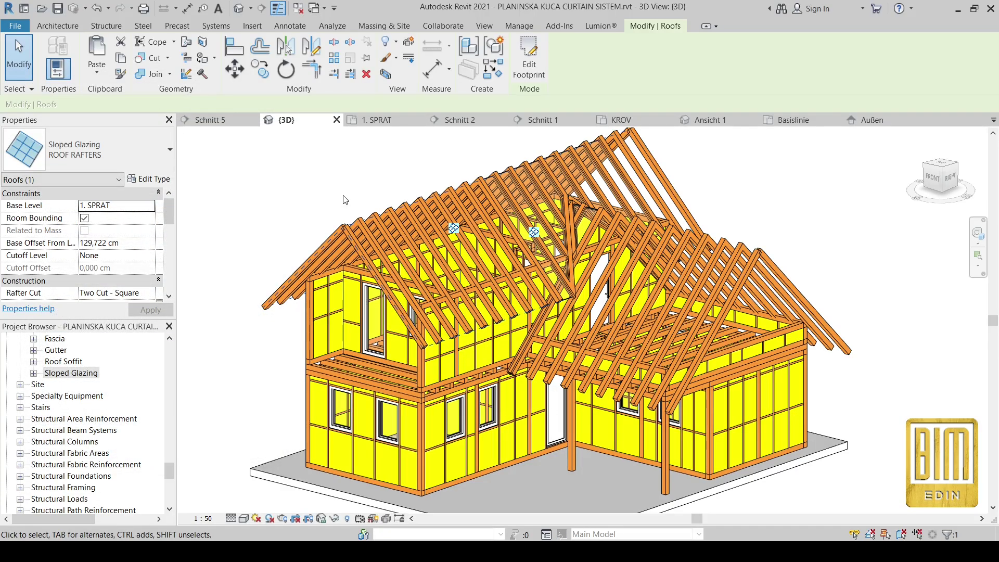
# Step: Clear the roof selection and orbit the 3D house to another angle
pyautogui.click(15, 40)
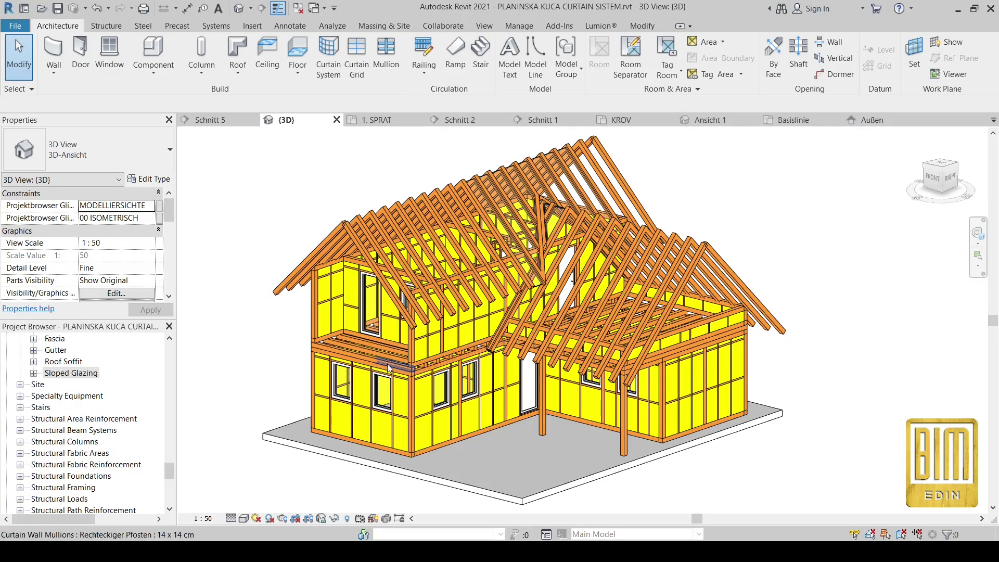
pyautogui.moveTo(395, 366)
pyautogui.keyDown('shift'); pyautogui.mouseDown(button='middle')
pyautogui.moveTo(585, 395)
pyautogui.moveTo(406, 370)
pyautogui.mouseUp(button='middle'); pyautogui.keyUp('shift')
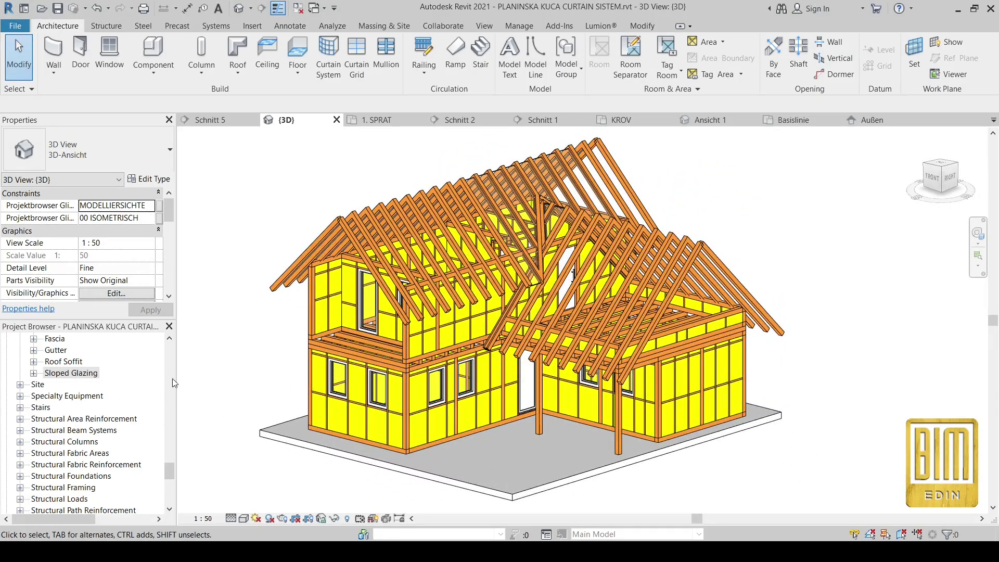
pyautogui.scroll(6, 180, 388)
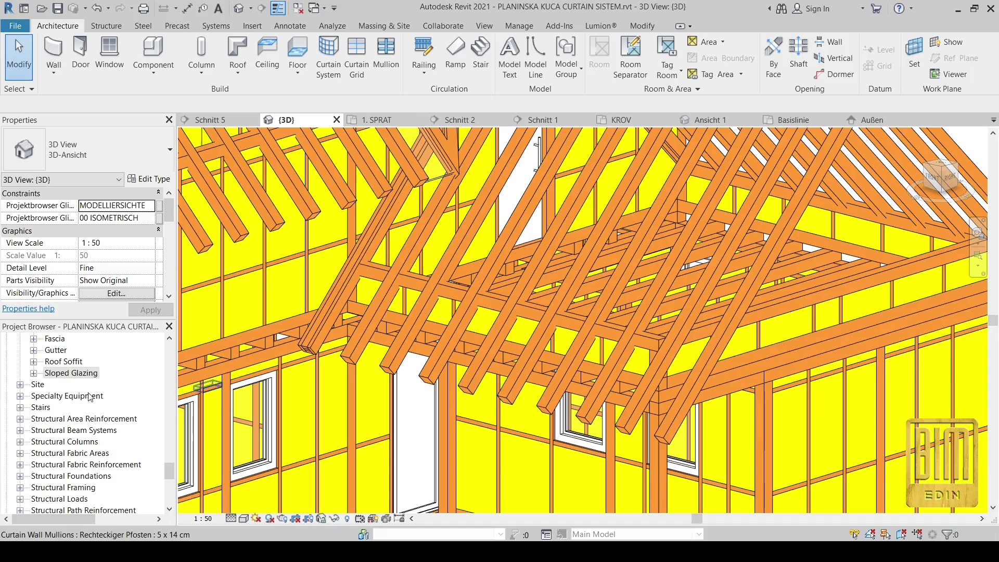
pyautogui.scroll(12, 101, 408)
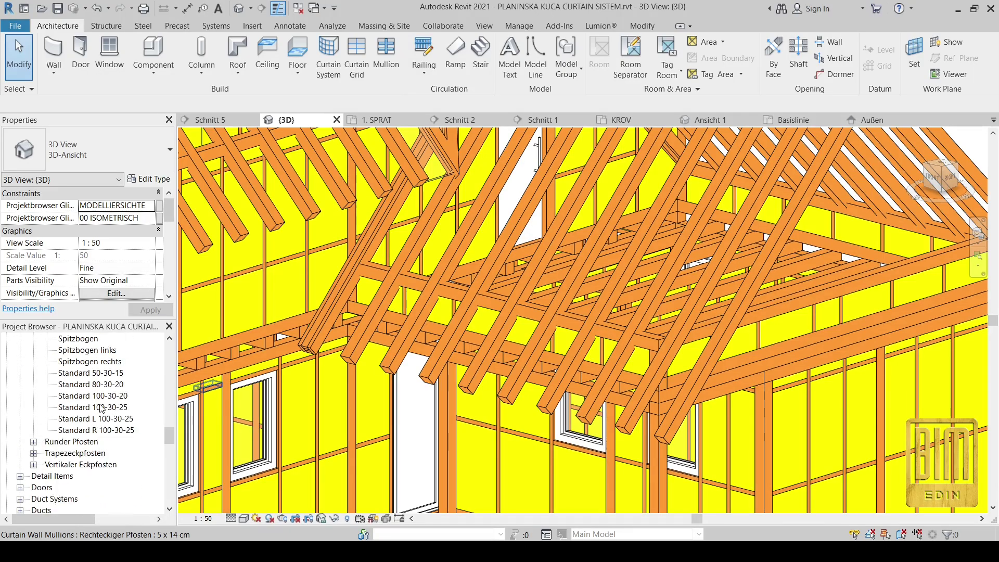
# Step: Collapse Sheets and Families and open Floor Plan: 1. SPRAT under 02_AUSBAU
pyautogui.moveTo(169, 434); pyautogui.dragTo(168, 399)
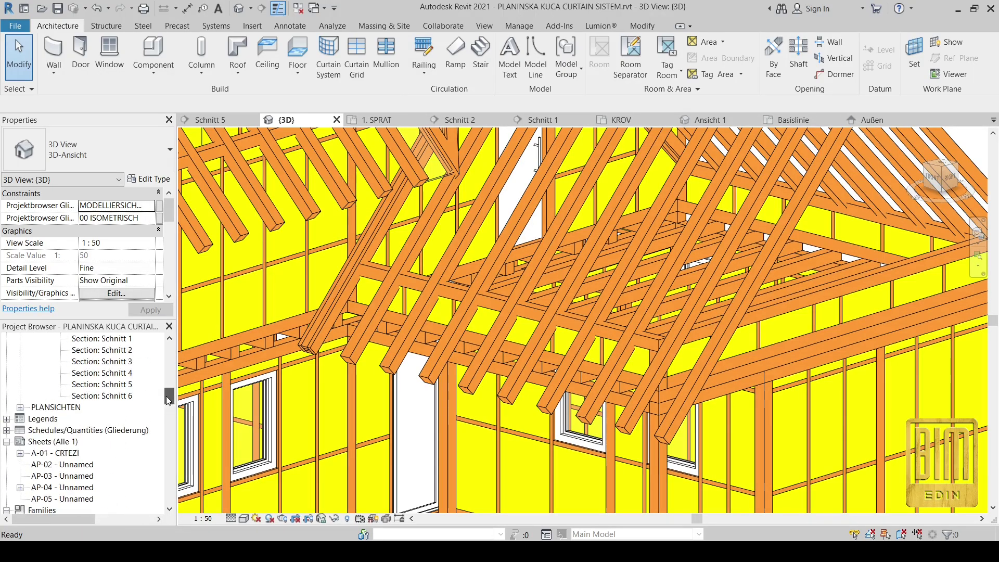
pyautogui.click(7, 442)
pyautogui.click(7, 454)
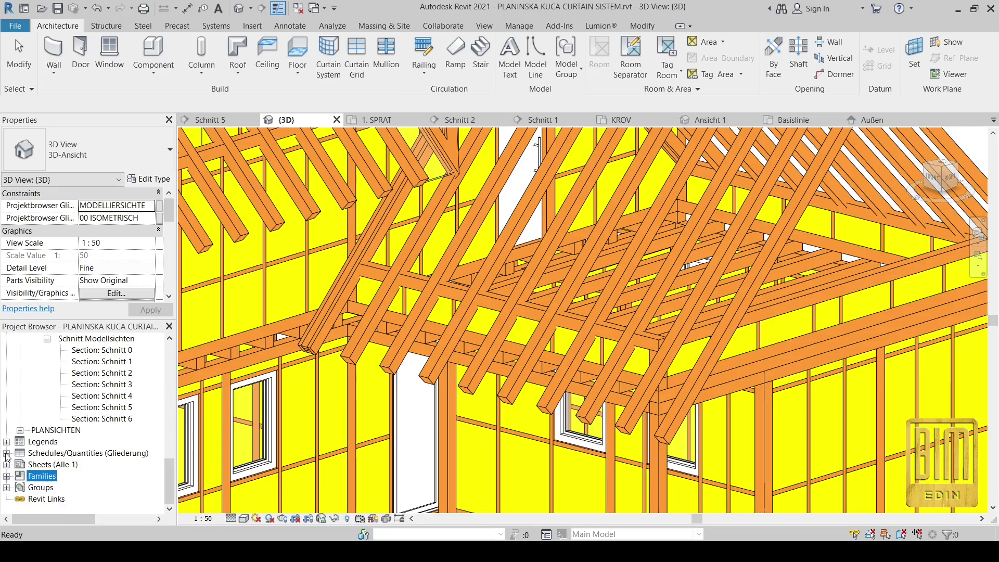
pyautogui.scroll(5, 141, 390)
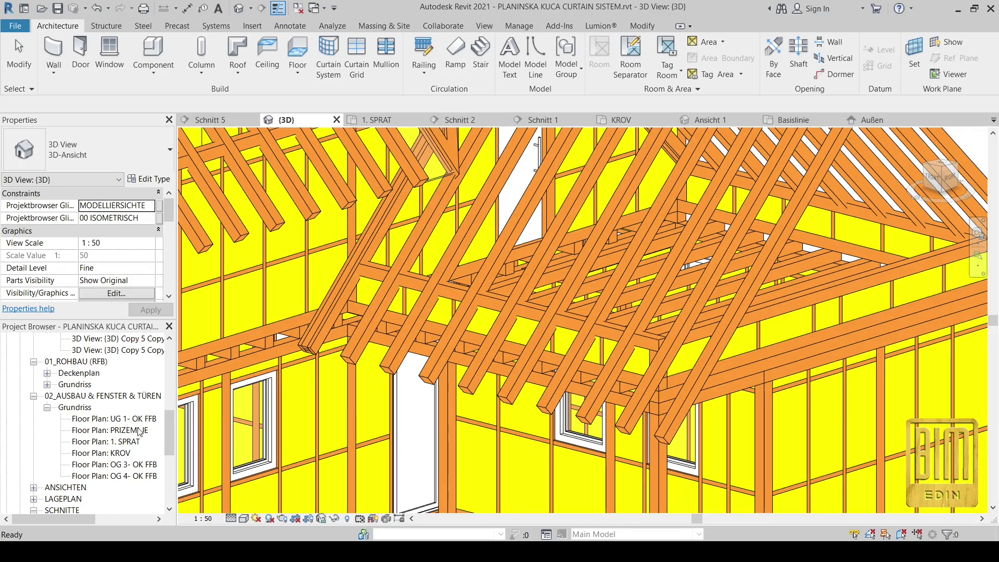
pyautogui.doubleClick(124, 441)
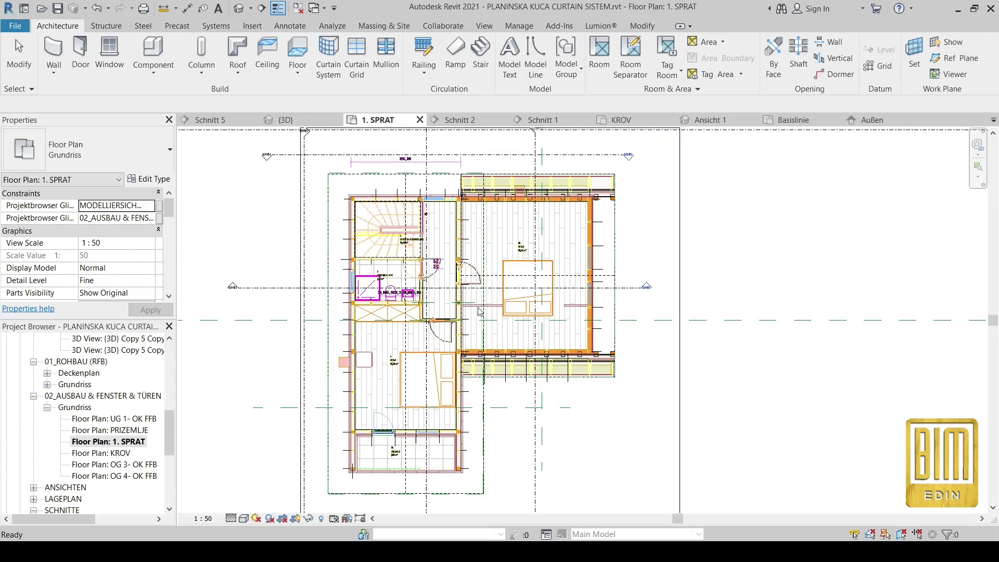
pyautogui.click(535, 238)
# Step: In the Schnitt 2 section, move the sloped-glazing roof from its rafter corner onto the post corner
pyautogui.rightClick(535, 239)
pyautogui.click(582, 199)
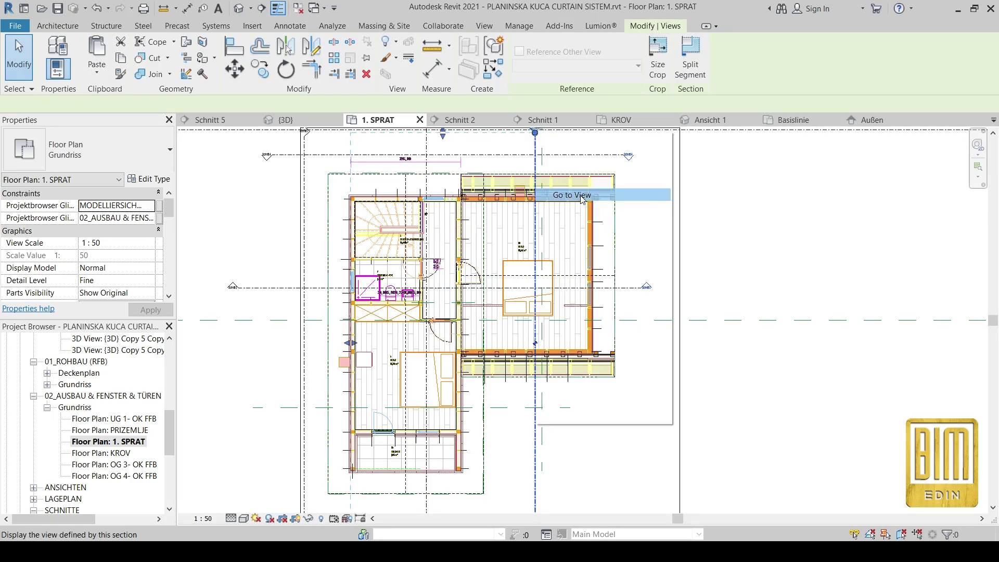
pyautogui.scroll(5, 388, 338)
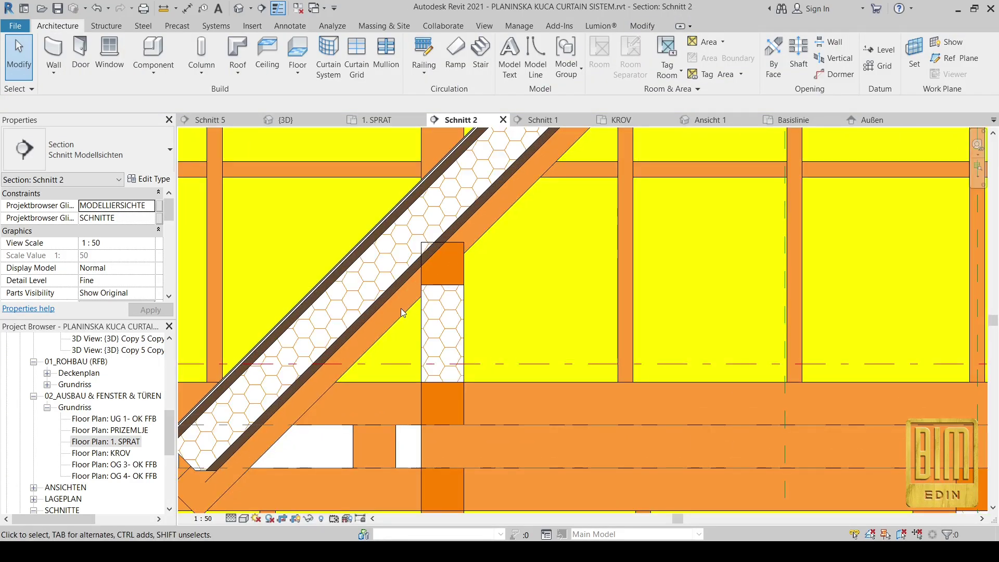
pyautogui.click(188, 497)
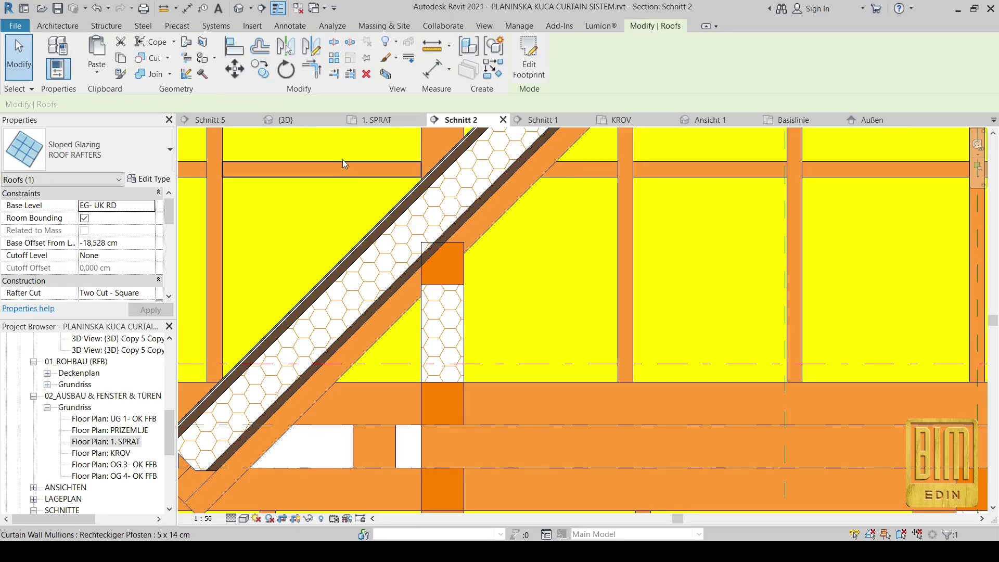
pyautogui.click(234, 68)
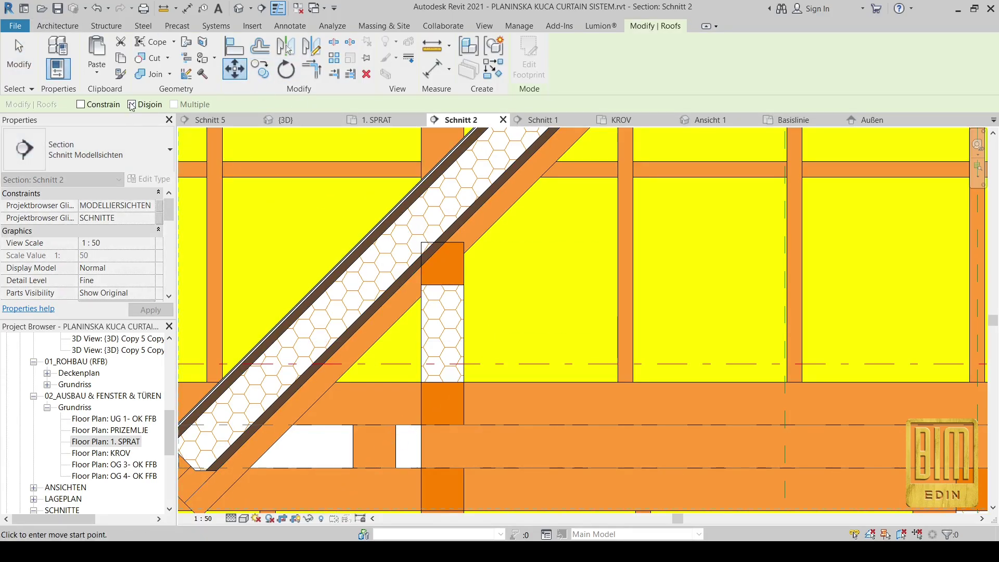
pyautogui.click(422, 296)
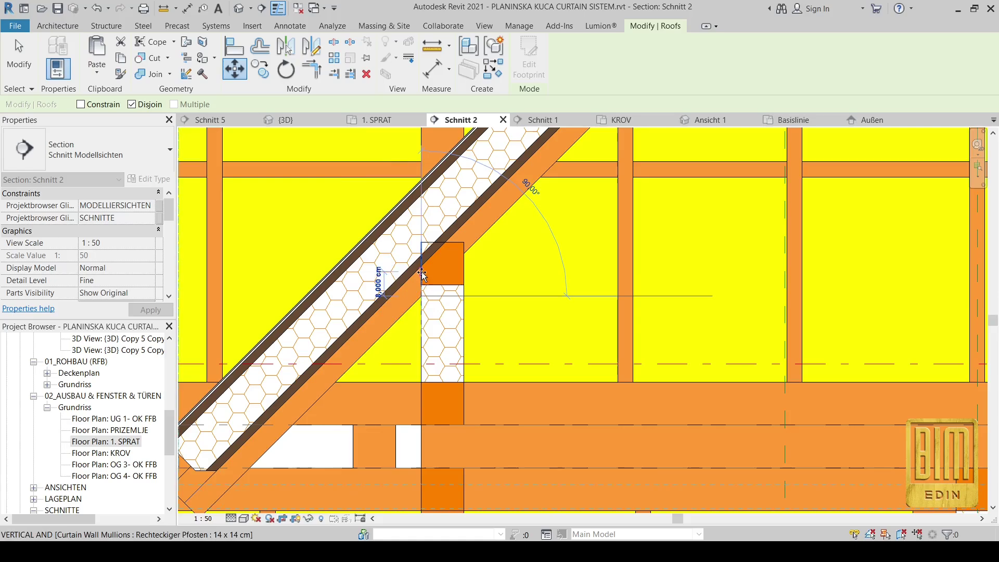
pyautogui.scroll(2, 422, 274)
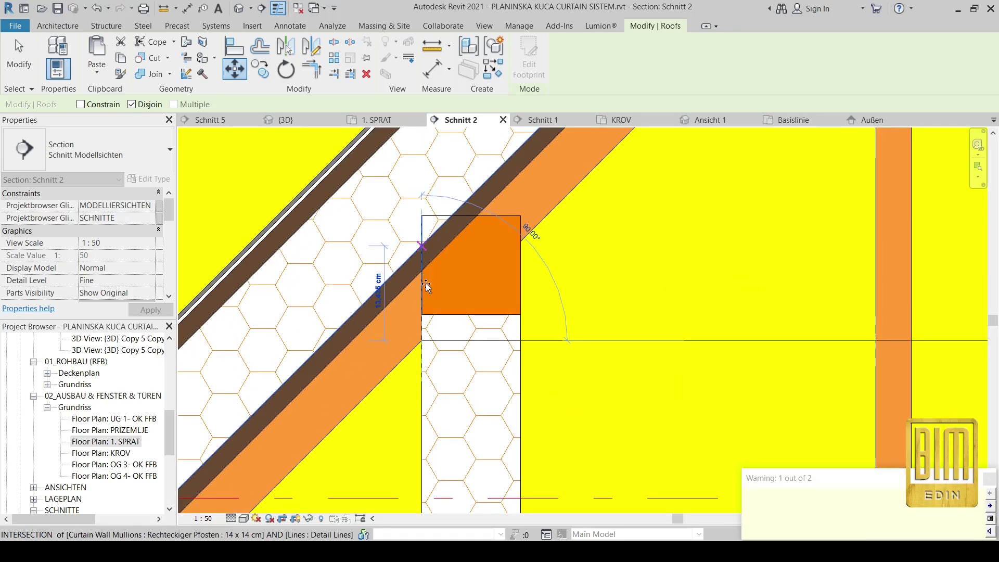
pyautogui.click(425, 286)
pyautogui.scroll(-6, 425, 286)
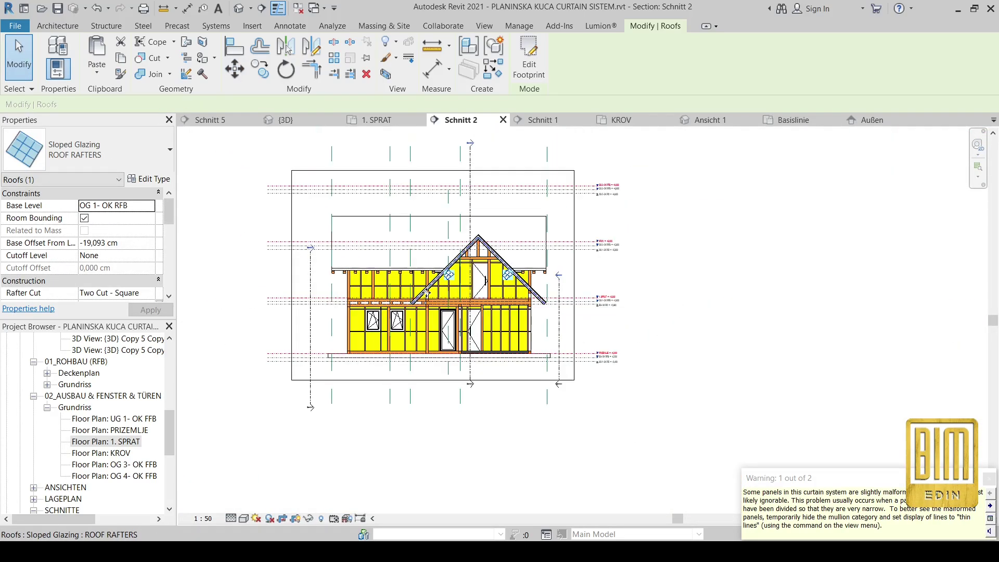
# Step: In Schnitt 5, move the ROOF RAFTERS roof so its rafter sits on the post, then return to {3D}
pyautogui.rightClick(471, 204)
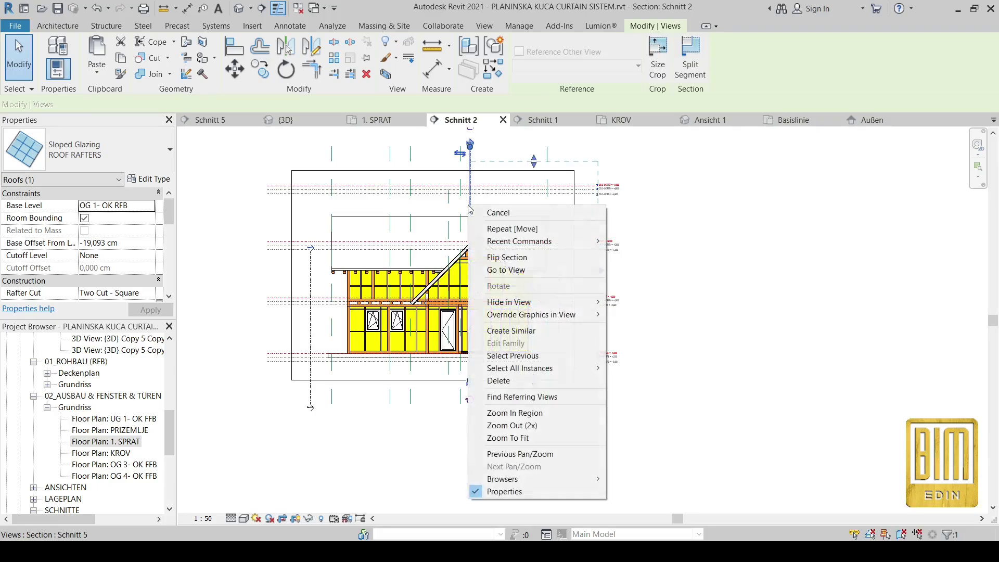
pyautogui.click(507, 269)
pyautogui.scroll(-5, 485, 324)
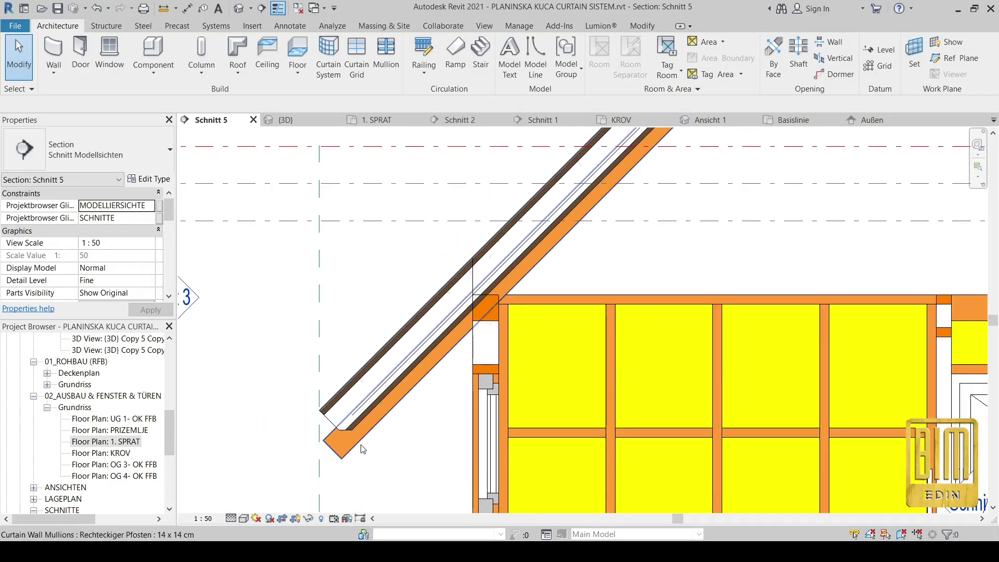
pyautogui.click(334, 455)
pyautogui.scroll(4, 462, 334)
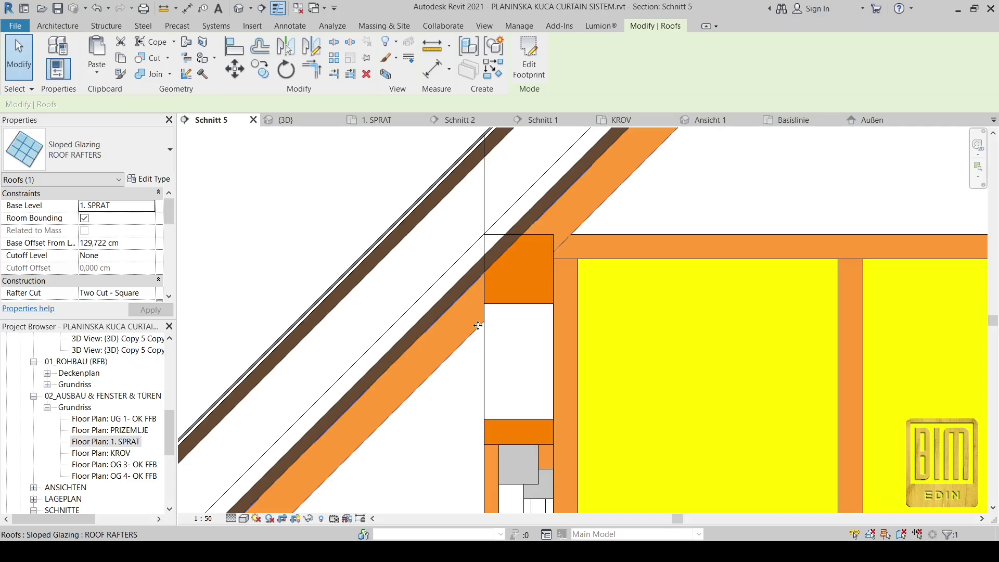
pyautogui.click(235, 70)
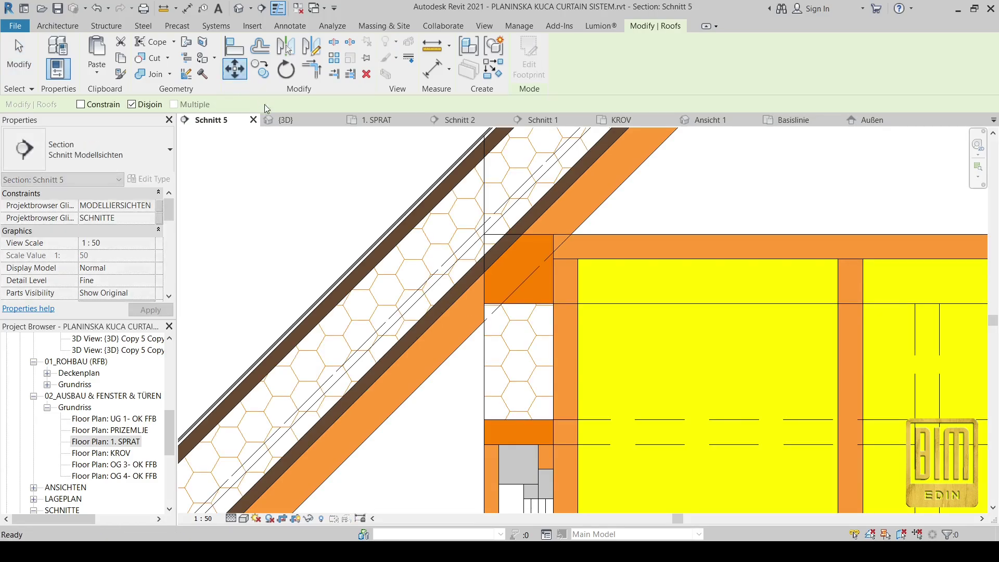
pyautogui.click(484, 322)
pyautogui.scroll(5, 483, 268)
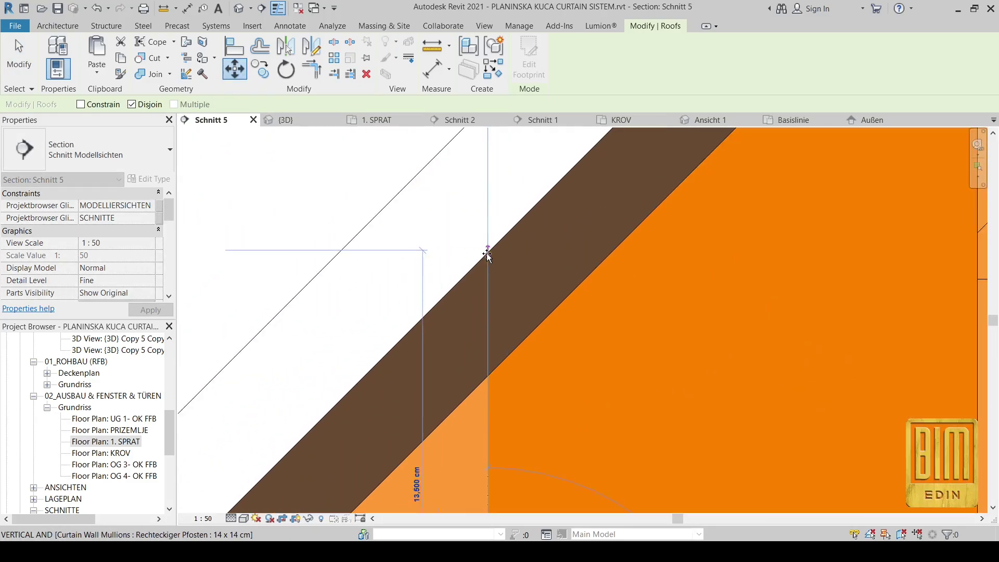
pyautogui.click(487, 255)
pyautogui.scroll(-5, 488, 294)
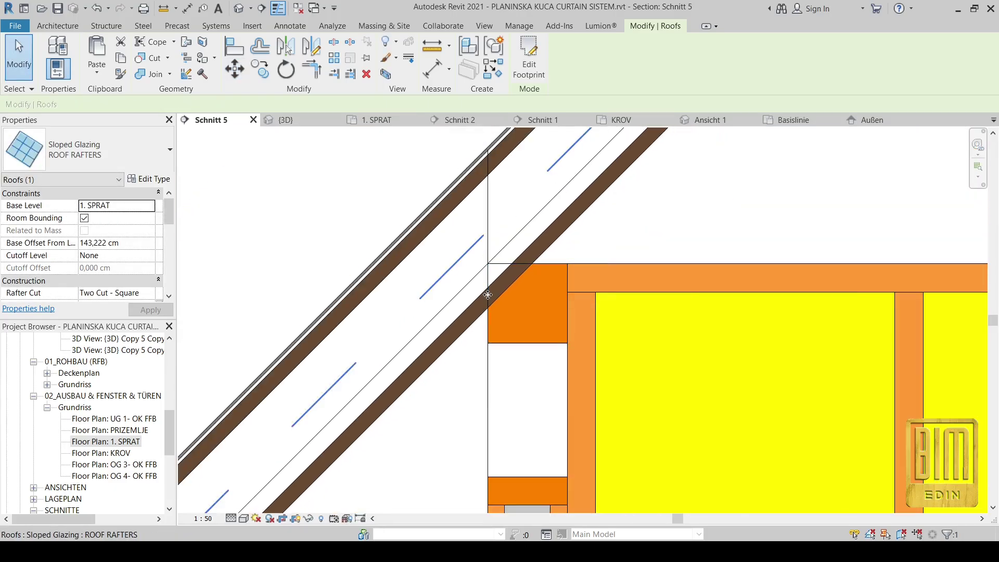
pyautogui.scroll(-4, 487, 295)
pyautogui.click(276, 120)
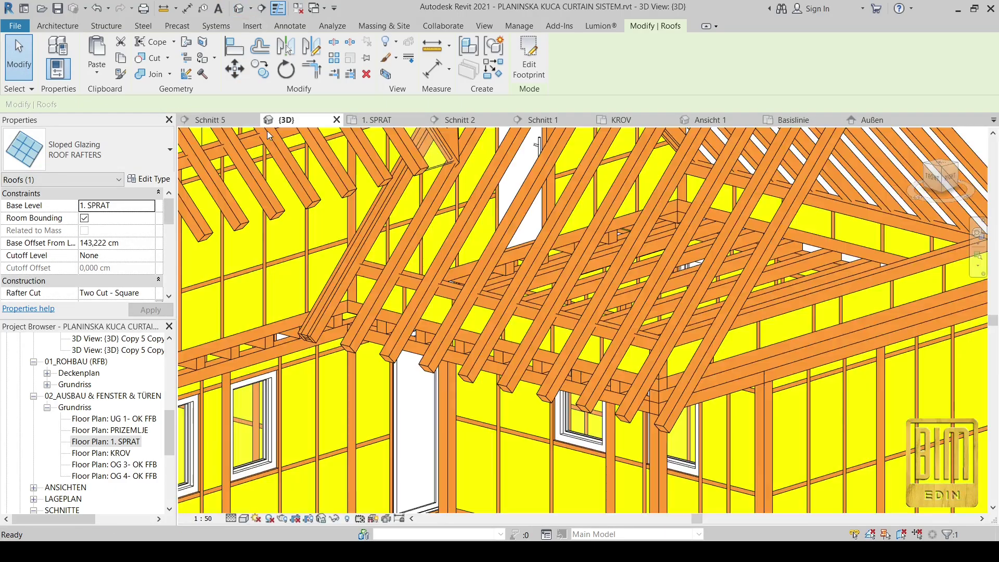
# Step: Duplicate the lower roof's type as ROOF RAFTERS 2 with Grid 1 Border 1 mullion type set to None
pyautogui.scroll(-5, 403, 300)
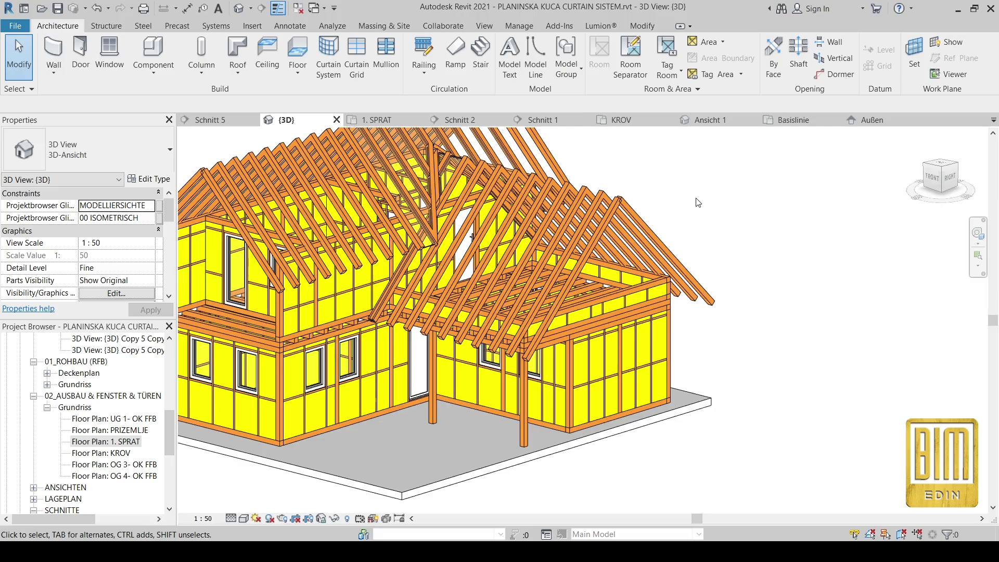
pyautogui.keyDown('shift'); pyautogui.moveTo(758, 263); pyautogui.dragTo(312, 255, button='middle'); pyautogui.keyUp('shift')
pyautogui.click(304, 253)
pyautogui.click(304, 253)
pyautogui.click(151, 179)
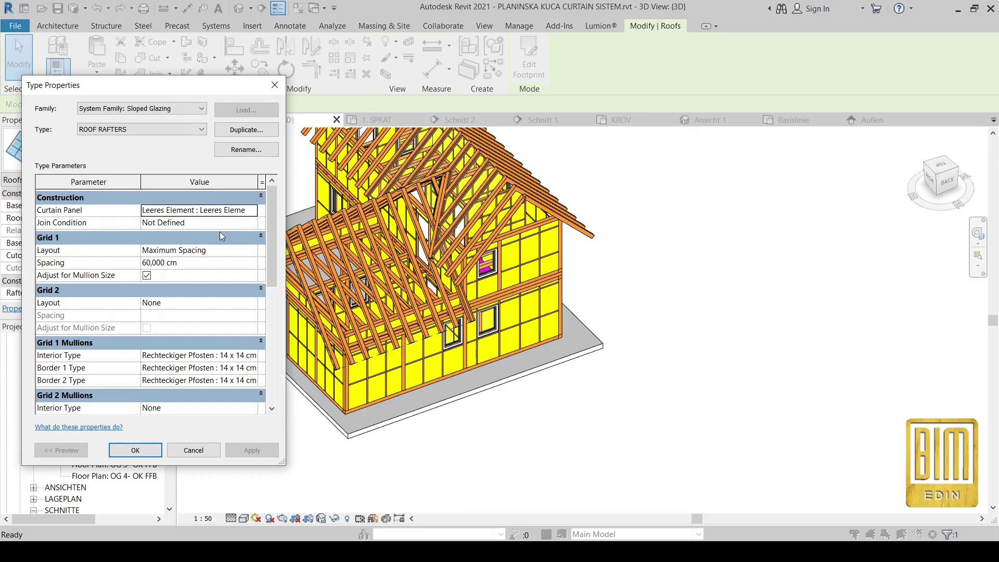
pyautogui.click(245, 131)
pyautogui.click(155, 302)
pyautogui.click(252, 367)
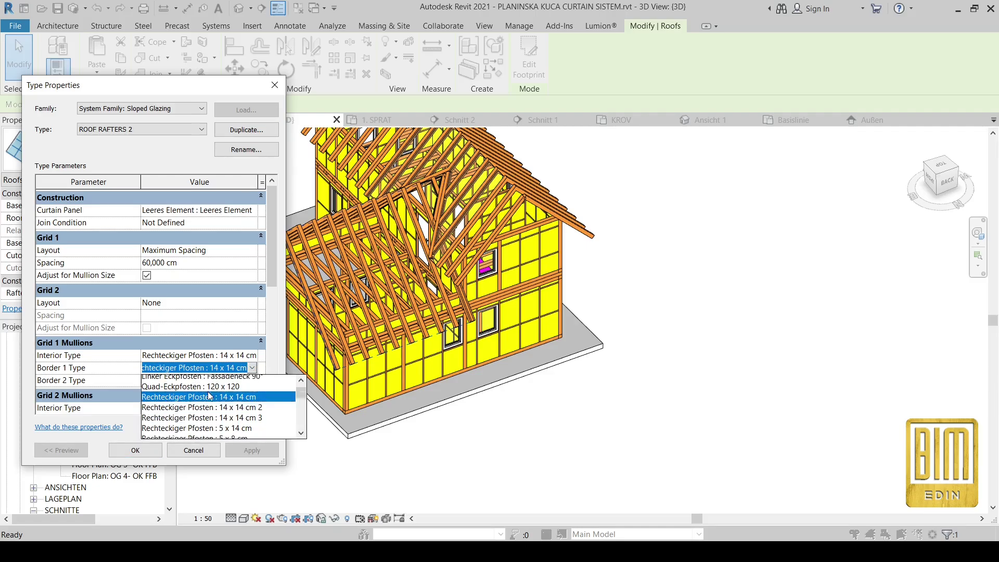
pyautogui.scroll(3, 203, 395)
pyautogui.click(189, 383)
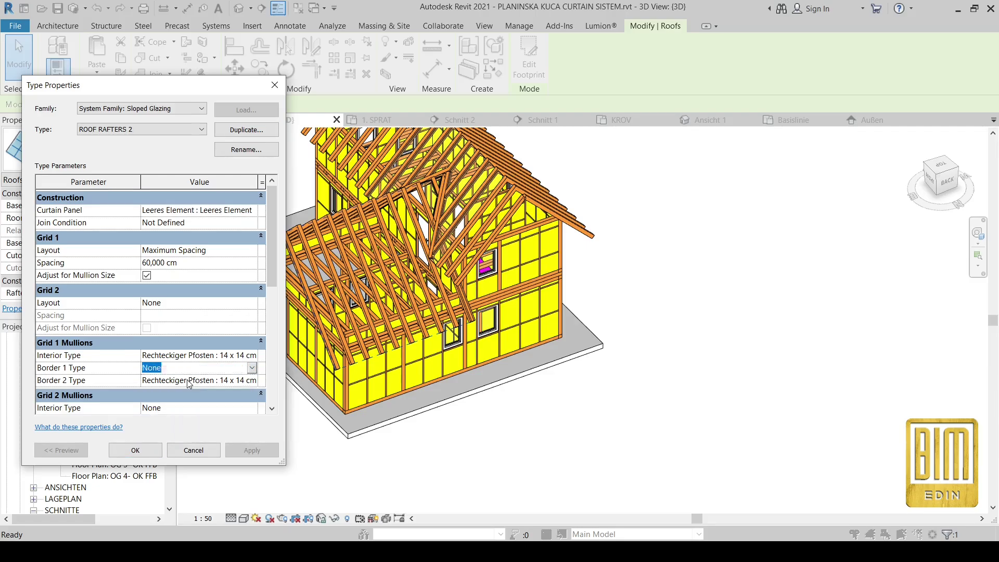
pyautogui.click(134, 450)
pyautogui.click(428, 320)
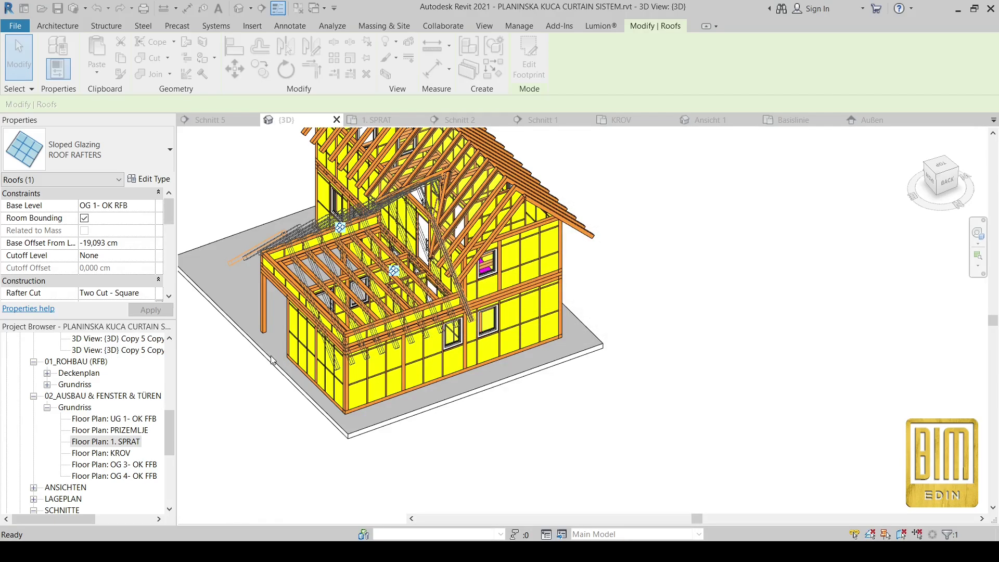
pyautogui.scroll(4, 474, 323)
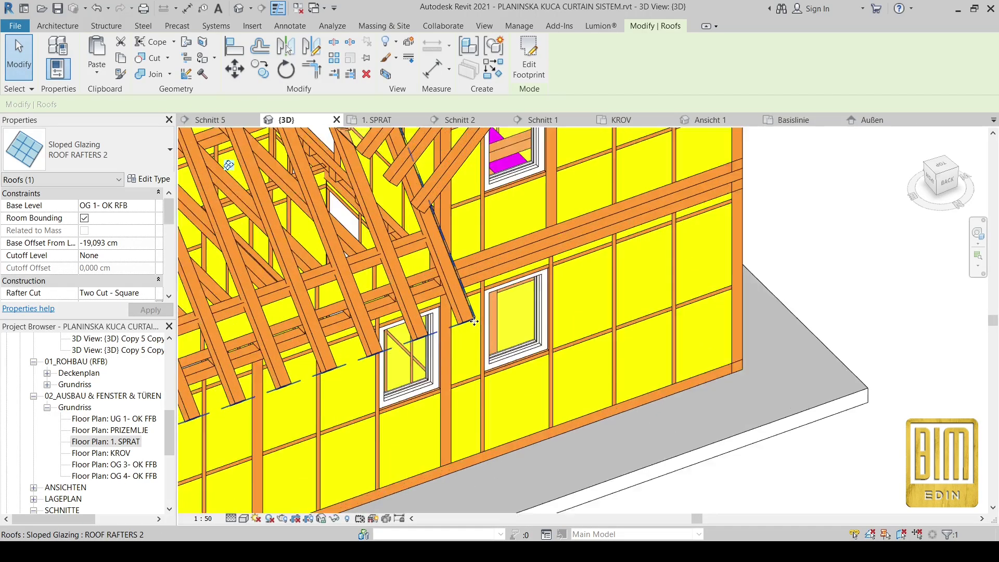
pyautogui.scroll(-2, 452, 315)
pyautogui.scroll(-3, 482, 325)
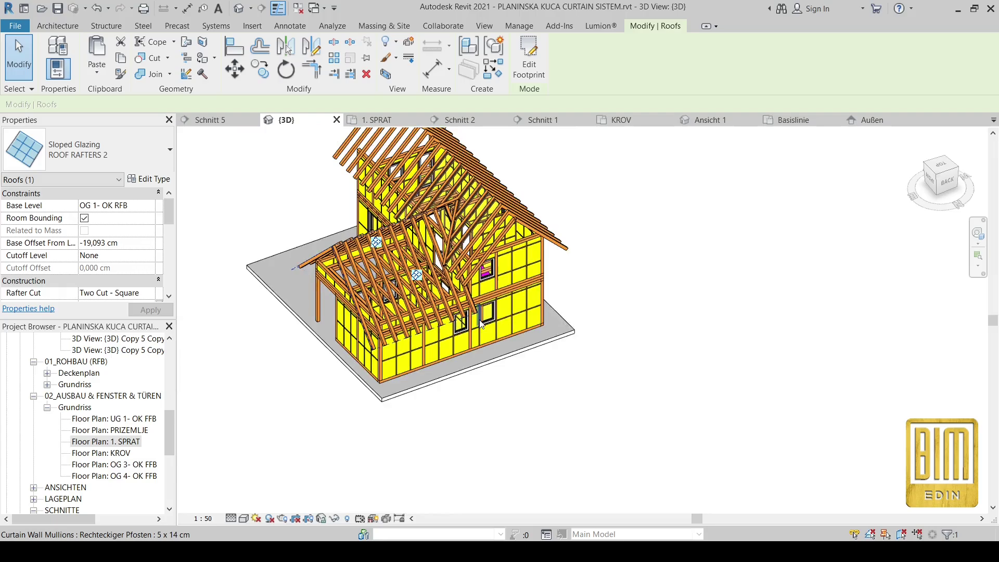
pyautogui.keyDown('shift'); pyautogui.moveTo(346, 357); pyautogui.dragTo(602, 352, button='middle'); pyautogui.keyUp('shift')
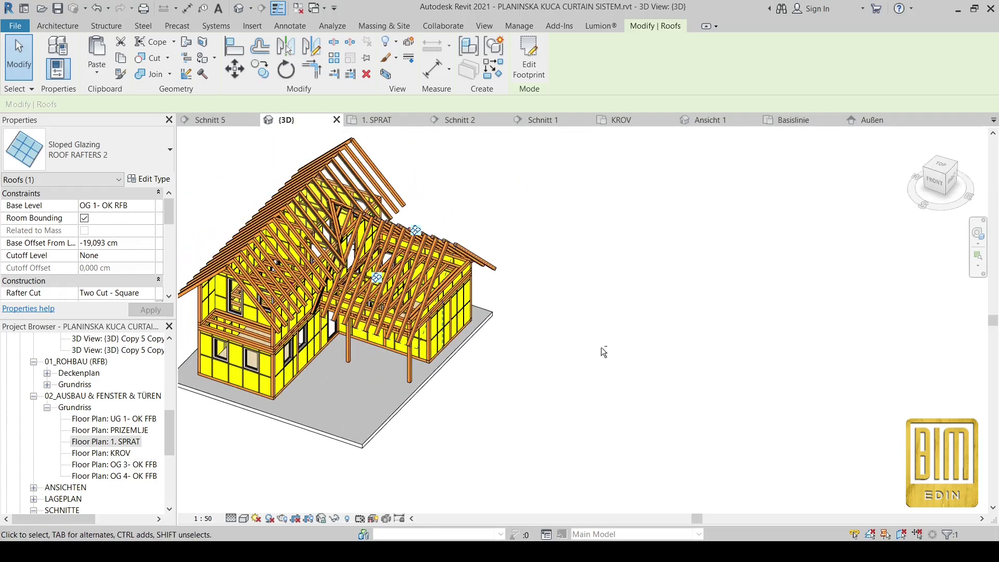
pyautogui.scroll(5, 309, 322)
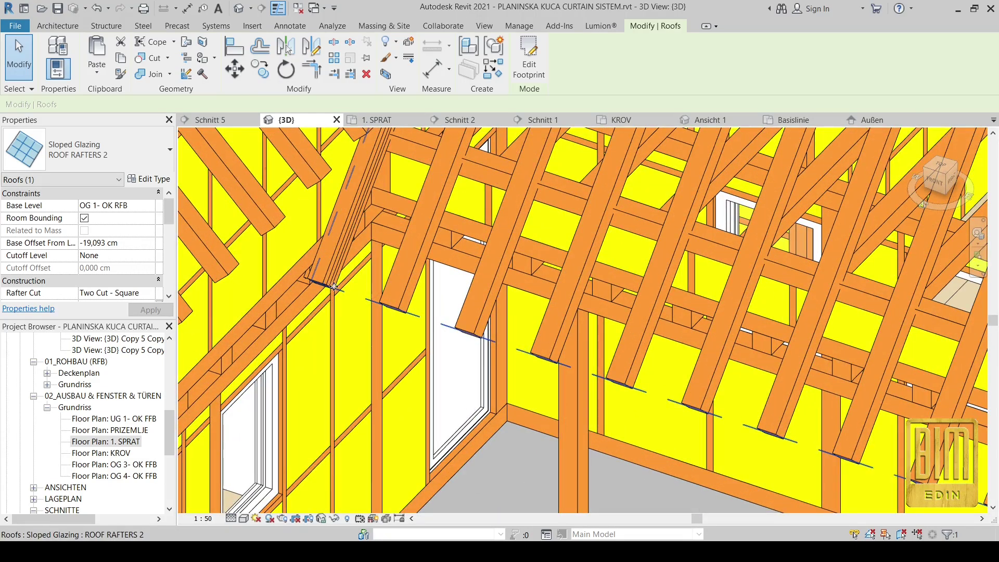
pyautogui.scroll(-6, 345, 308)
pyautogui.keyDown('shift'); pyautogui.moveTo(383, 320); pyautogui.dragTo(494, 185, button='middle'); pyautogui.keyUp('shift')
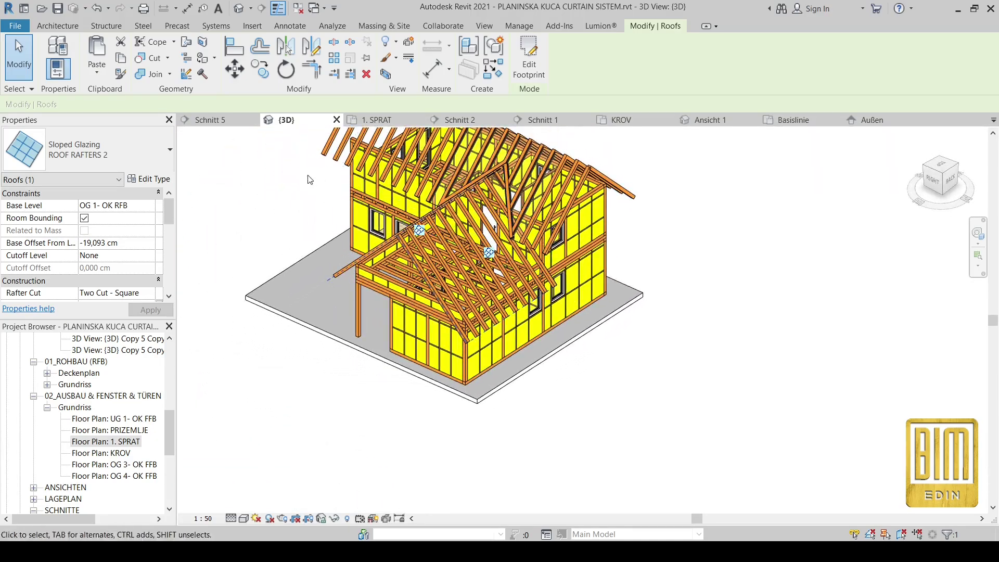
pyautogui.press('Escape')
pyautogui.scroll(5, 494, 183)
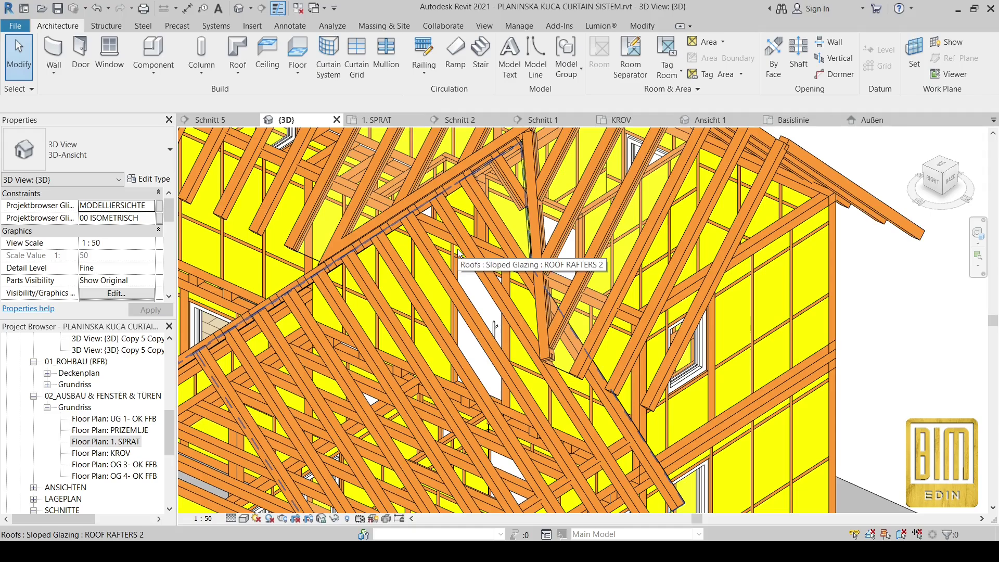
pyautogui.scroll(-2, 458, 253)
pyautogui.scroll(2, 292, 336)
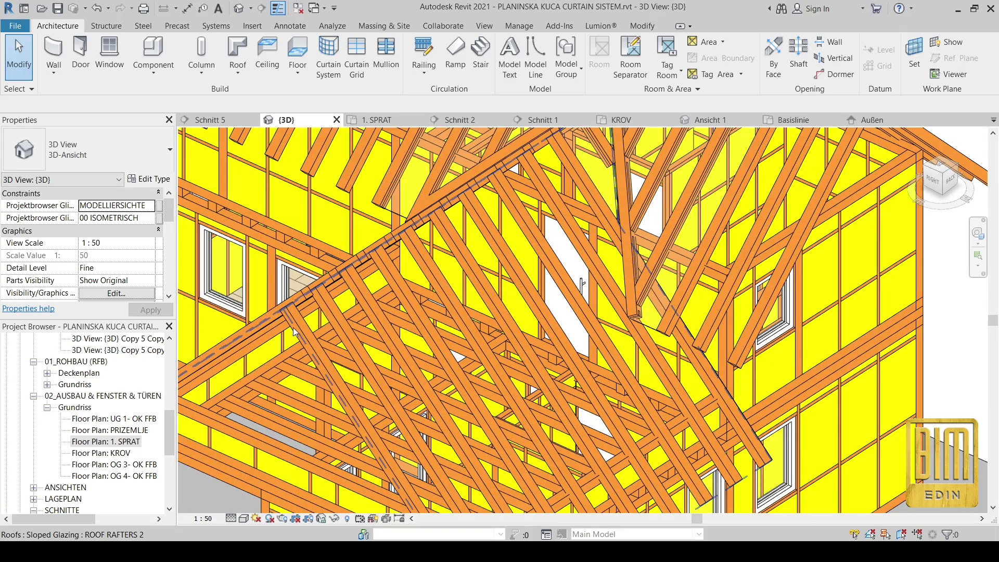
pyautogui.scroll(-5, 327, 170)
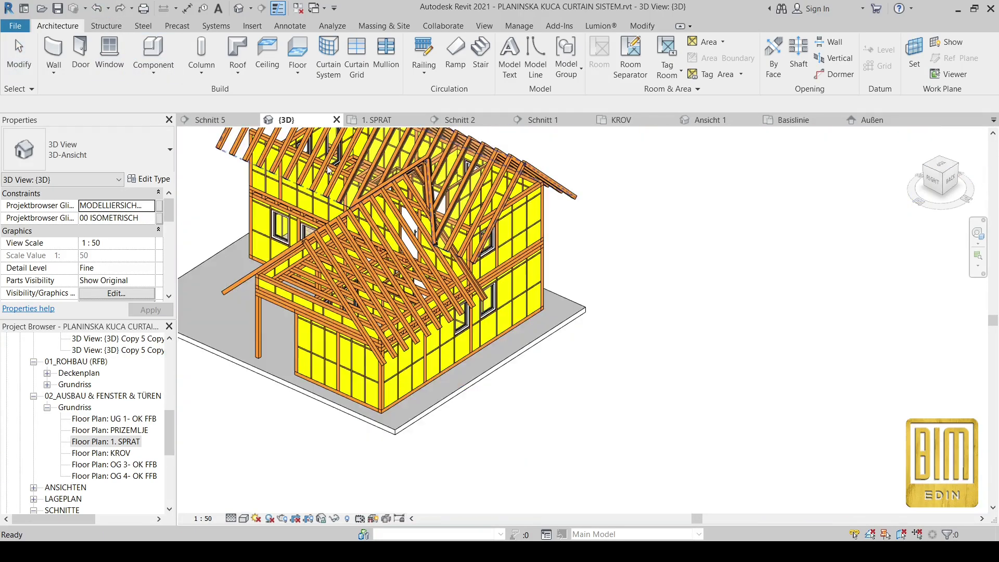
pyautogui.scroll(2, 289, 258)
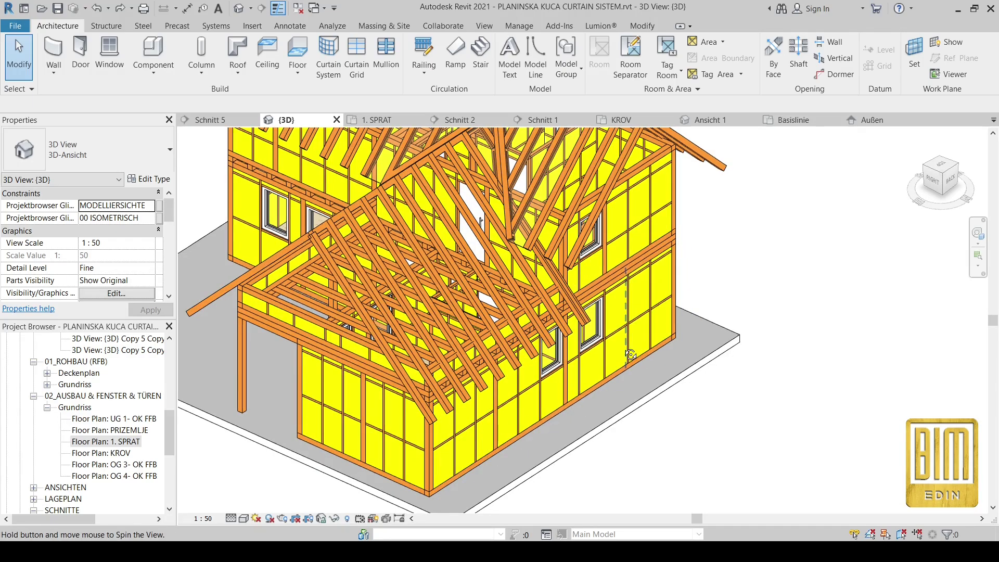
pyautogui.keyDown('shift'); pyautogui.moveTo(268, 184); pyautogui.dragTo(557, 355, button='middle'); pyautogui.keyUp('shift')
pyautogui.scroll(6, 535, 379)
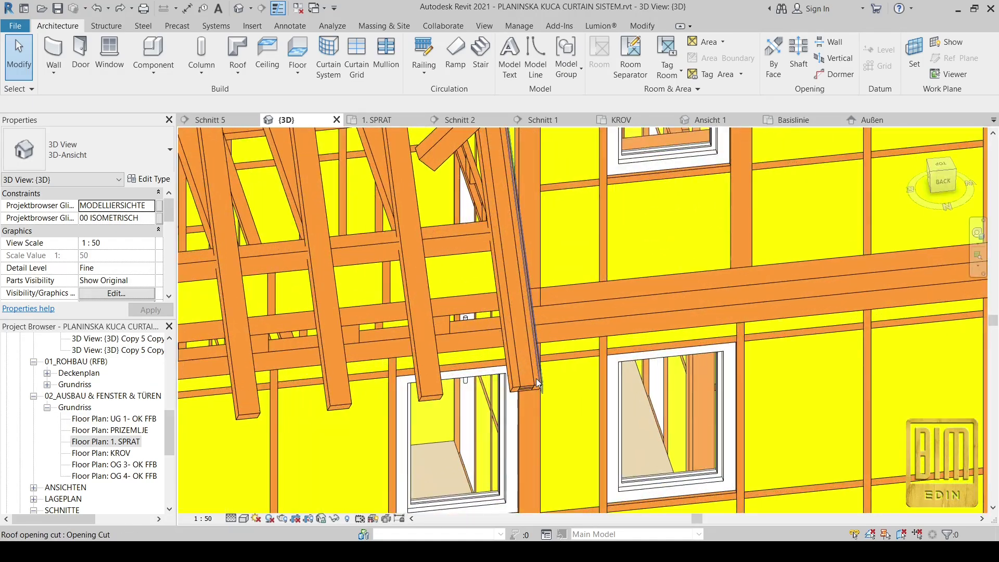
pyautogui.click(536, 378)
# Step: Delete the first curtain-wall mullion rising from the wall into the rafters
pyautogui.scroll(-2, 536, 382)
pyautogui.click(536, 383)
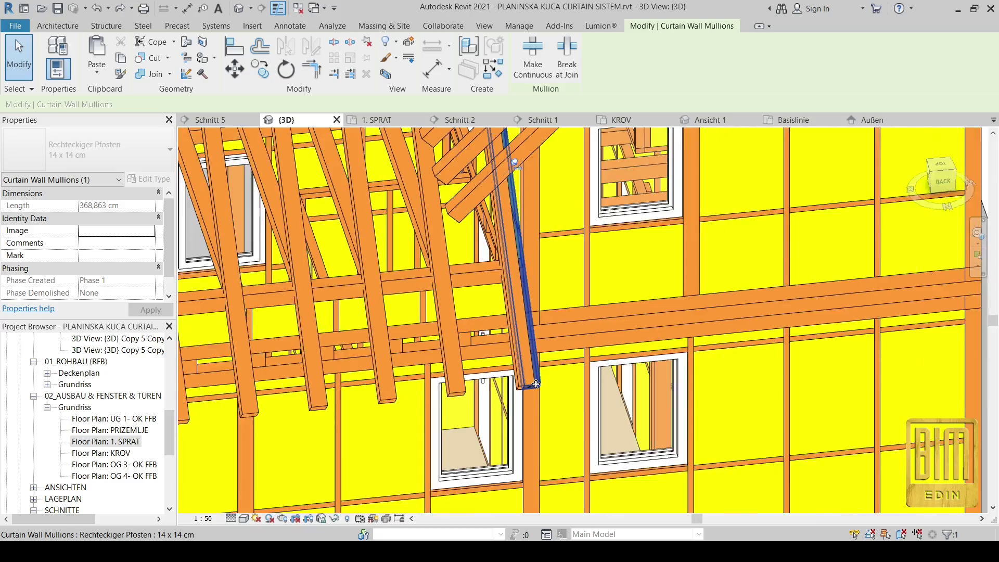
pyautogui.scroll(-2, 528, 291)
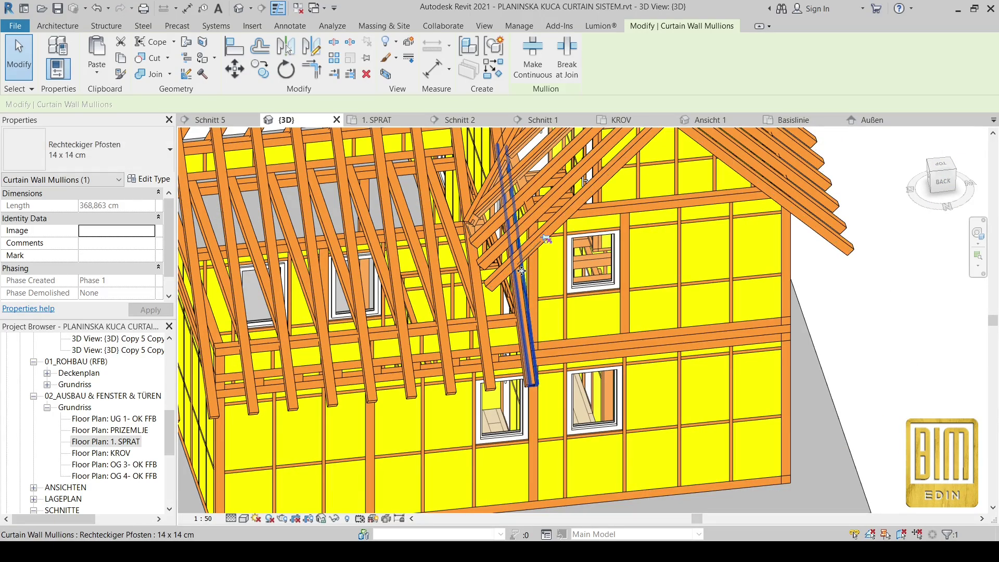
pyautogui.rightClick(522, 236)
pyautogui.click(561, 396)
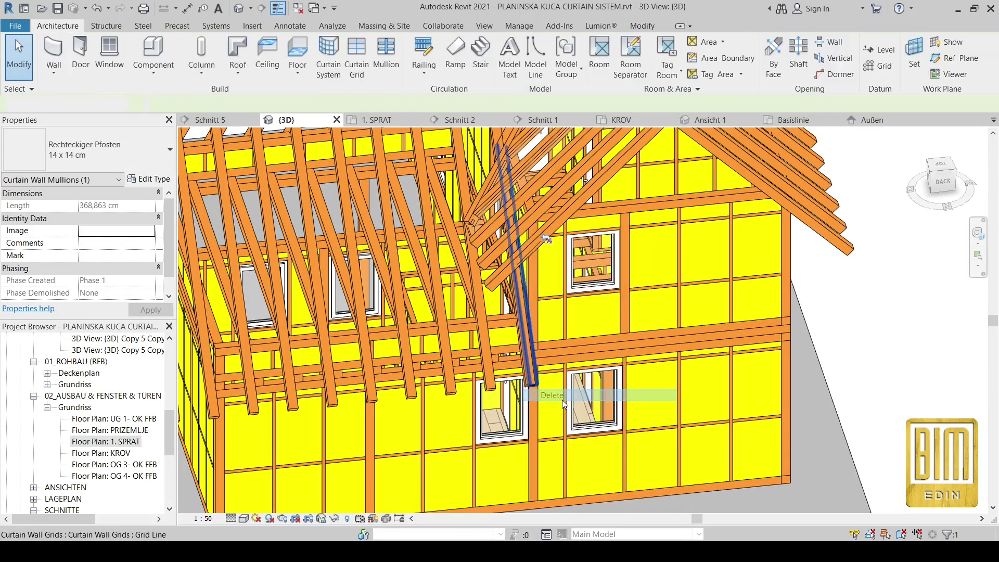
# Step: Delete the second stray mullion running up among the rafters, seen from the front-right
pyautogui.scroll(-2, 552, 372)
pyautogui.scroll(-3, 552, 372)
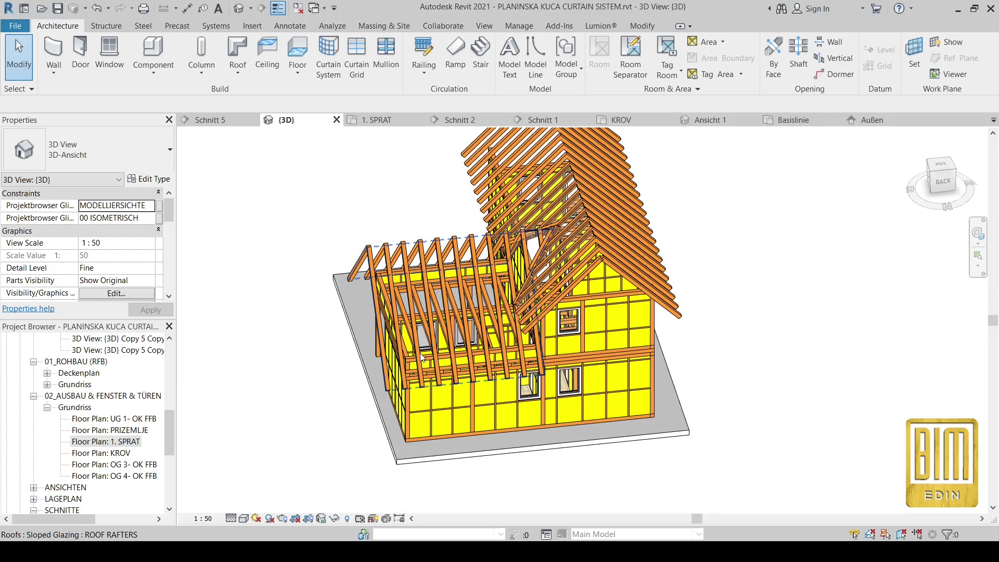
pyautogui.keyDown('shift'); pyautogui.moveTo(416, 364); pyautogui.dragTo(687, 363, button='middle'); pyautogui.keyUp('shift')
pyautogui.scroll(6, 341, 348)
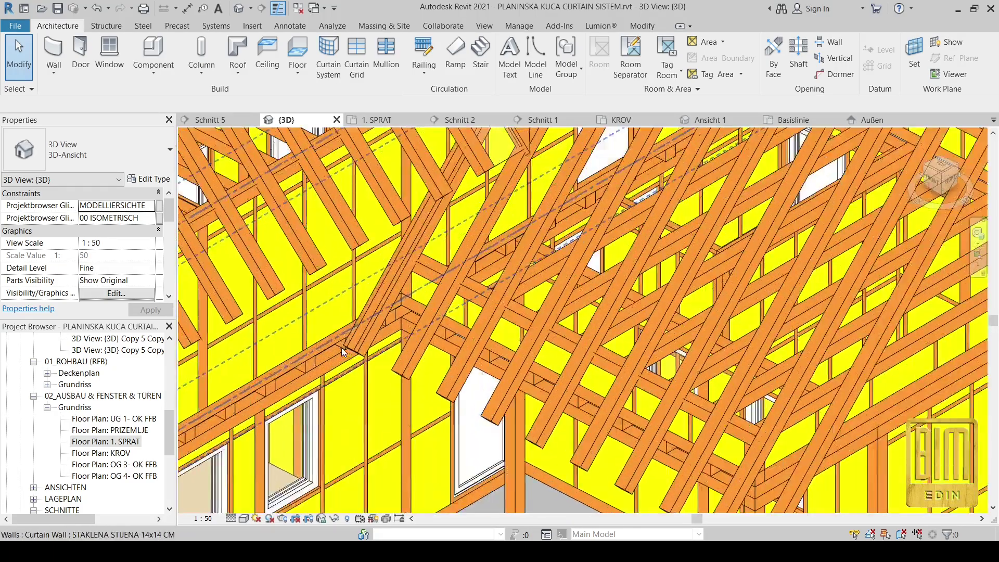
pyautogui.scroll(-3, 345, 336)
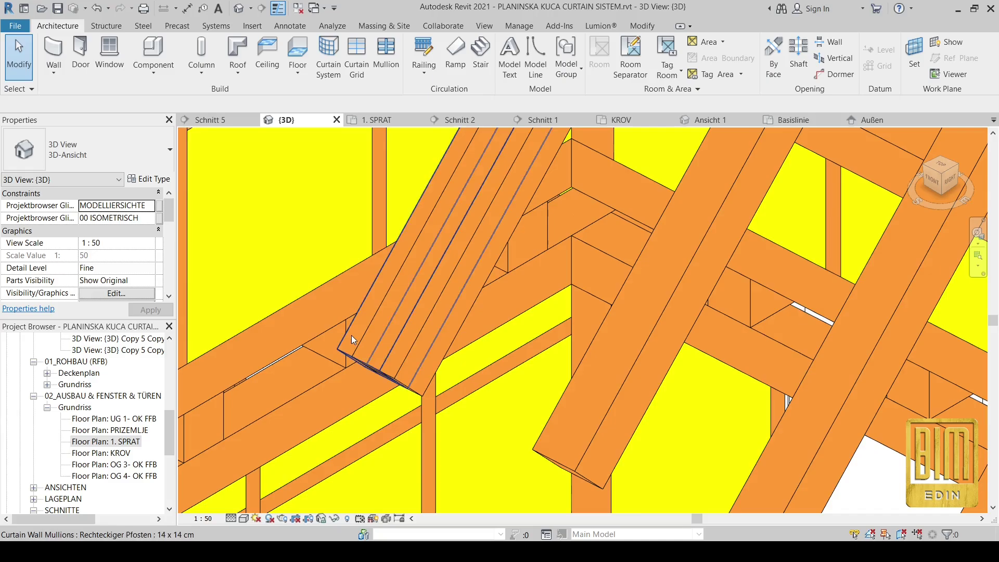
pyautogui.click(351, 335)
pyautogui.scroll(-2, 386, 350)
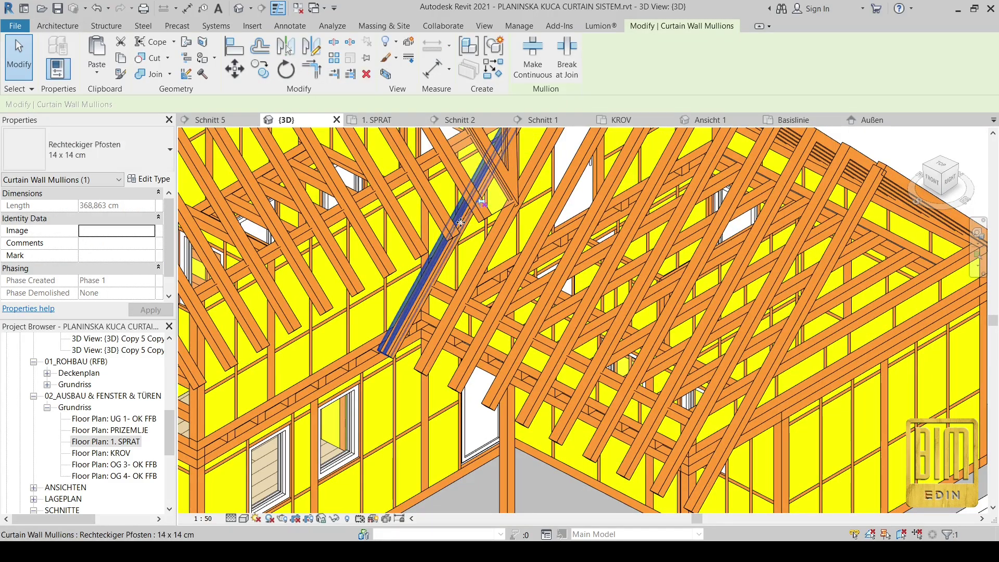
pyautogui.rightClick(460, 228)
pyautogui.click(489, 386)
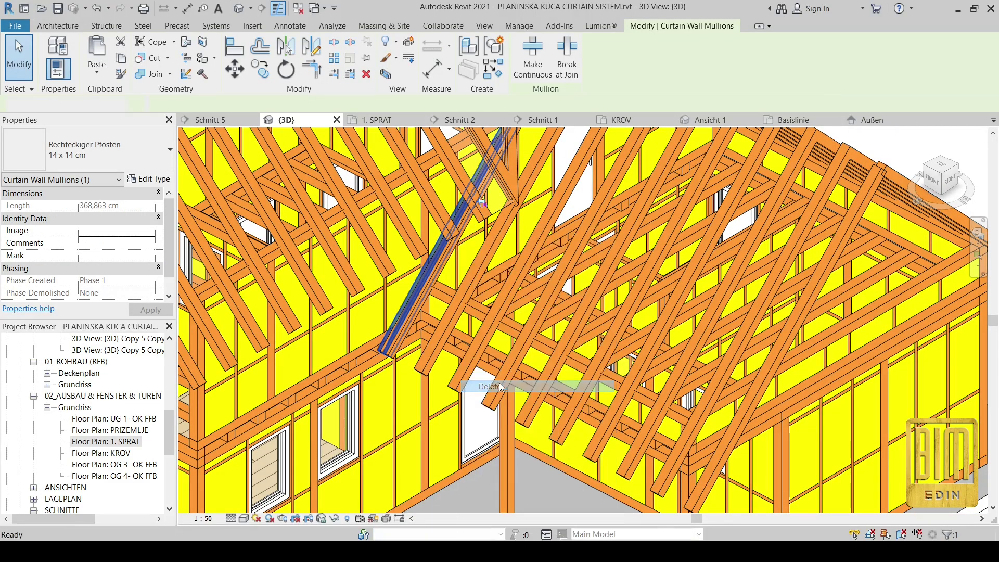
pyautogui.scroll(-3, 442, 334)
pyautogui.keyDown('shift'); pyautogui.moveTo(621, 300); pyautogui.dragTo(630, 138, button='middle'); pyautogui.keyUp('shift')
pyautogui.scroll(5, 630, 138)
pyautogui.scroll(-4, 580, 366)
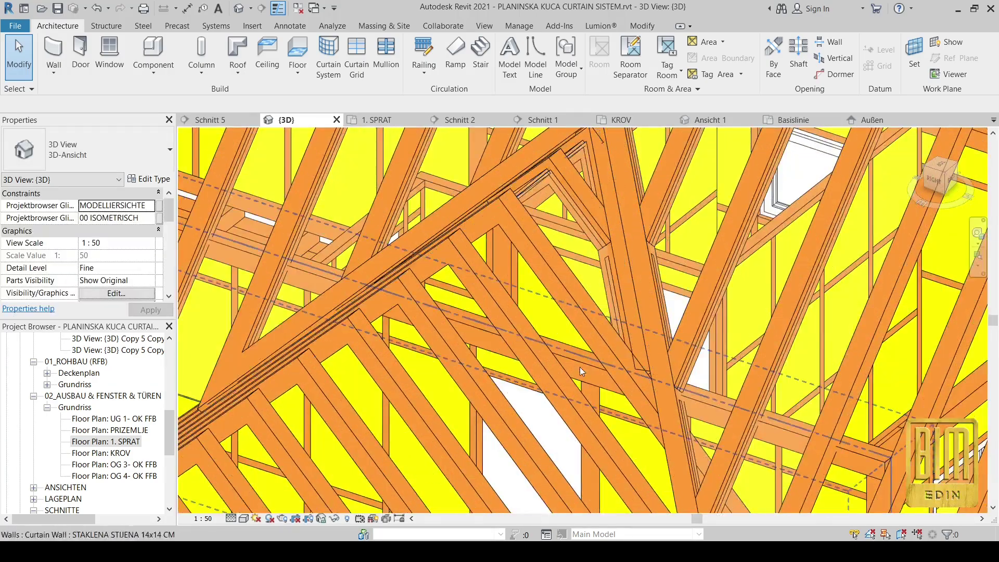
pyautogui.scroll(5, 602, 251)
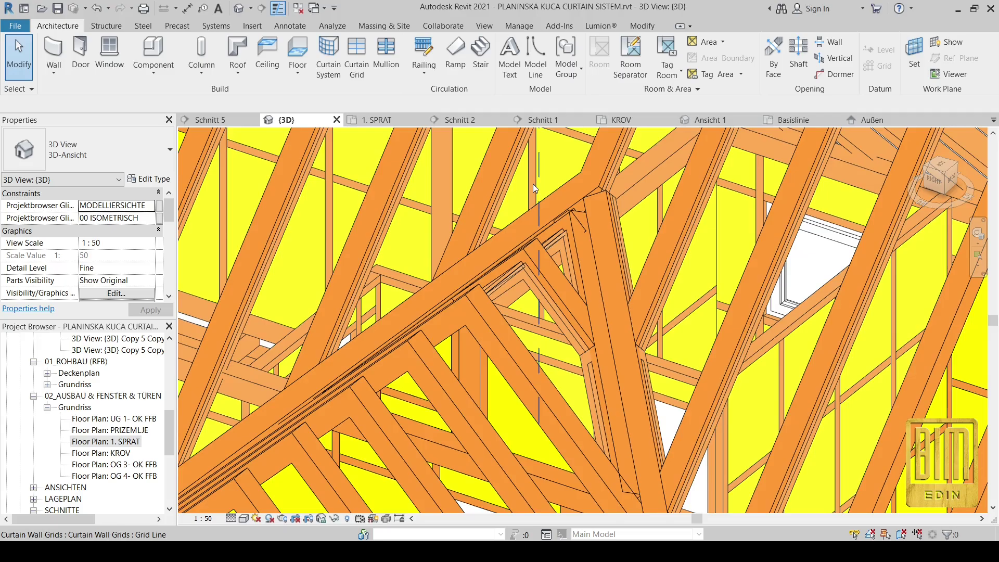
pyautogui.scroll(2, 588, 205)
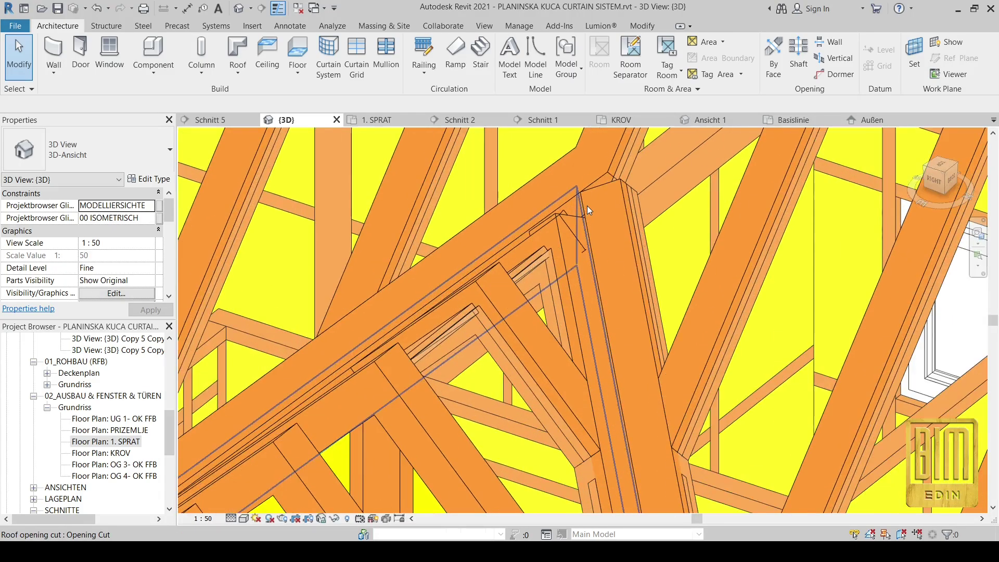
pyautogui.scroll(-3, 576, 202)
pyautogui.scroll(-3, 577, 194)
pyautogui.keyDown('shift'); pyautogui.moveTo(577, 194); pyautogui.dragTo(219, 322, button='middle'); pyautogui.keyUp('shift')
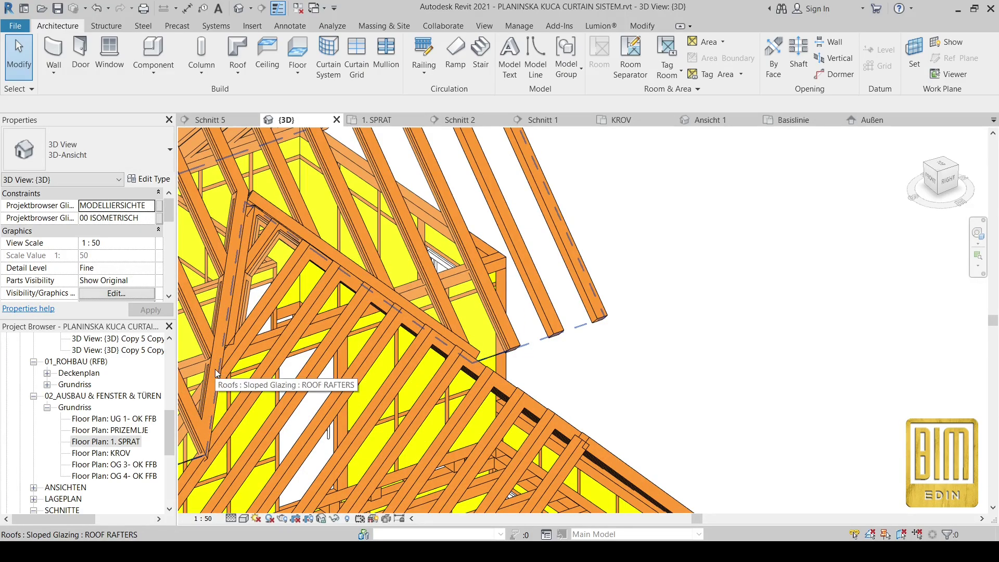
pyautogui.scroll(-4, 215, 369)
pyautogui.keyDown('shift'); pyautogui.moveTo(241, 419); pyautogui.dragTo(260, 400, button='middle'); pyautogui.keyUp('shift')
pyautogui.scroll(3, 268, 398)
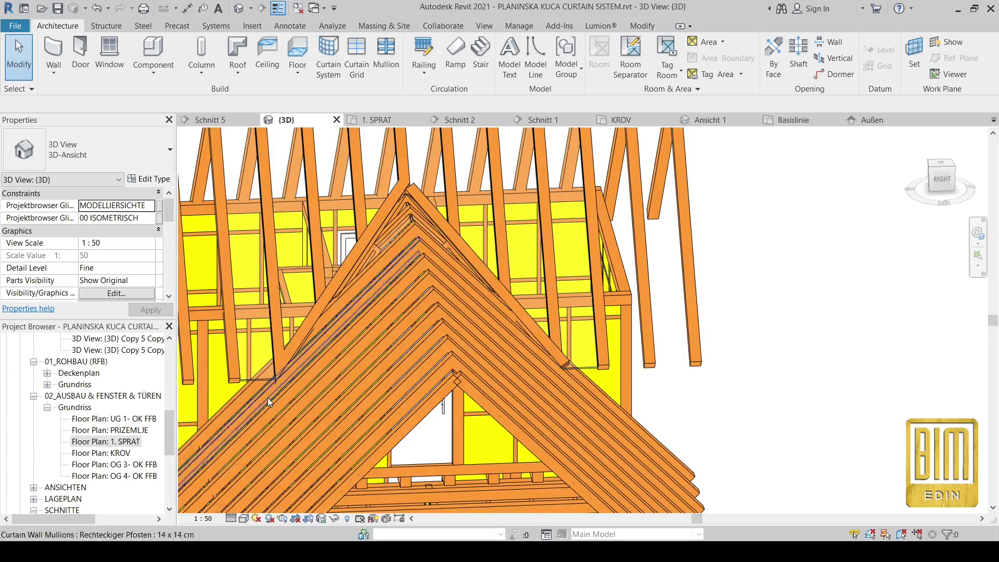
pyautogui.scroll(-2, 267, 398)
pyautogui.scroll(-2, 288, 388)
pyautogui.keyDown('shift'); pyautogui.moveTo(298, 364); pyautogui.dragTo(291, 302, button='middle'); pyautogui.keyUp('shift')
pyautogui.scroll(6, 269, 268)
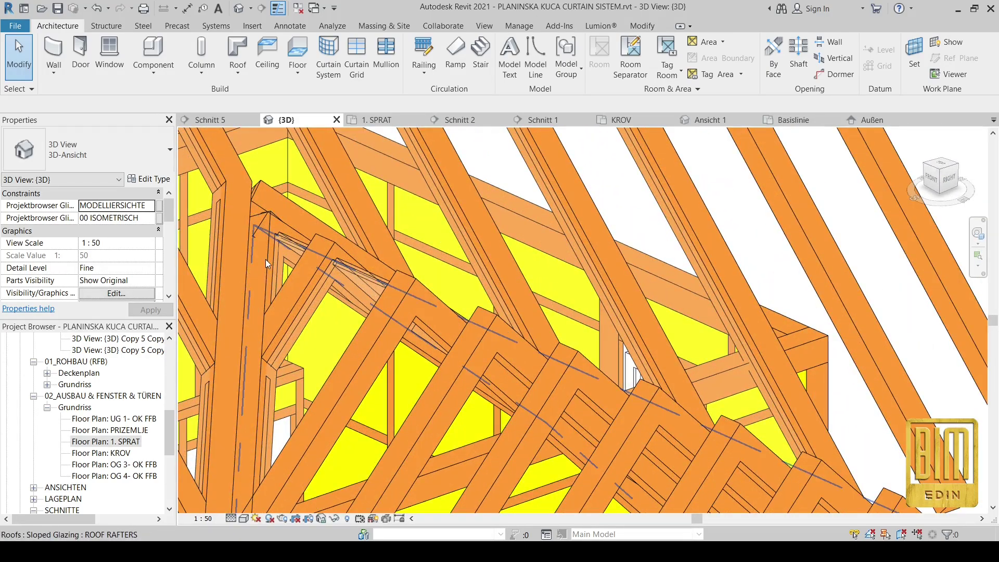
# Step: Select the short ridge mullion and the lower mullion, then clear the selection
pyautogui.click(267, 266)
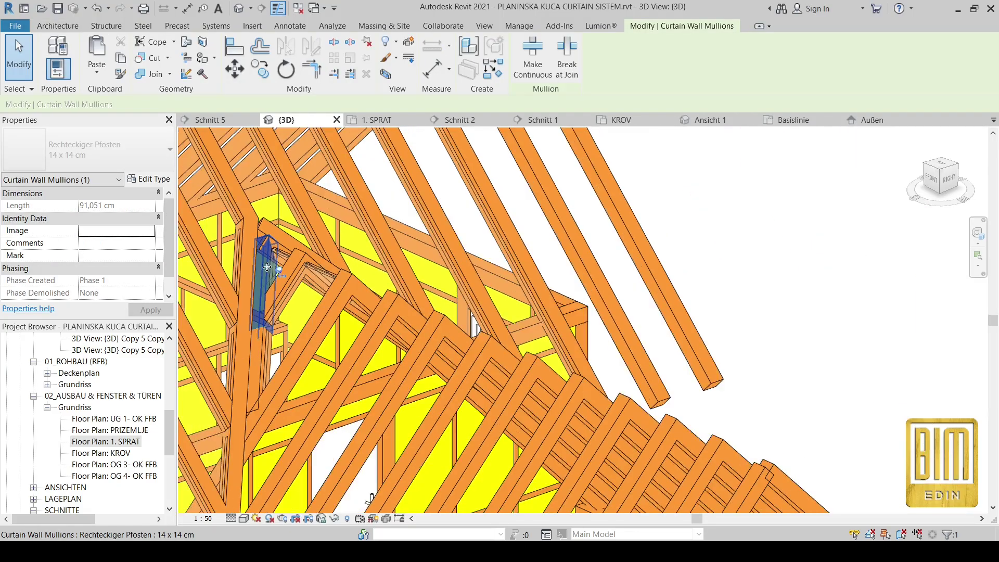
pyautogui.keyDown('ctrl'); pyautogui.click(263, 357); pyautogui.keyUp('ctrl')
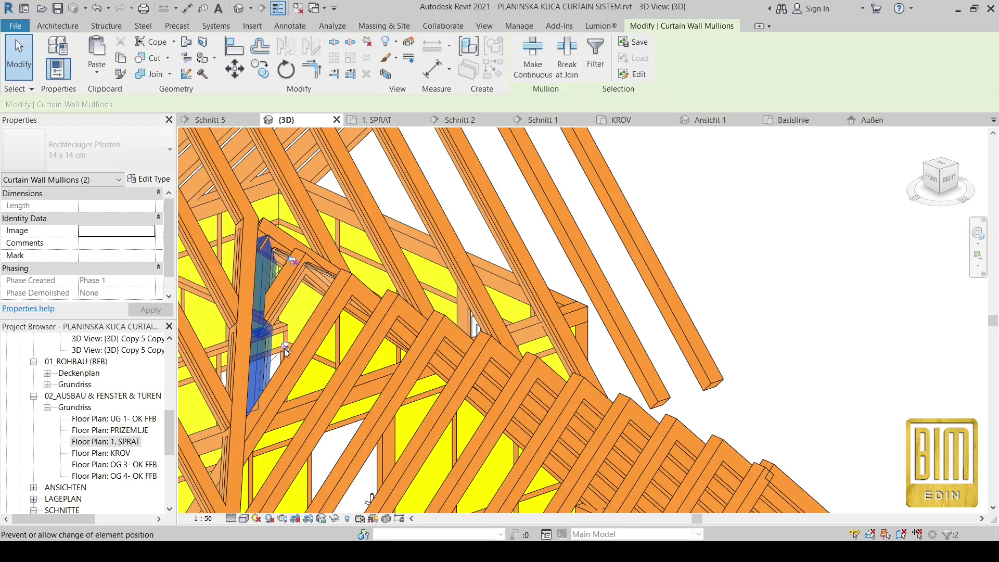
pyautogui.press('Escape')
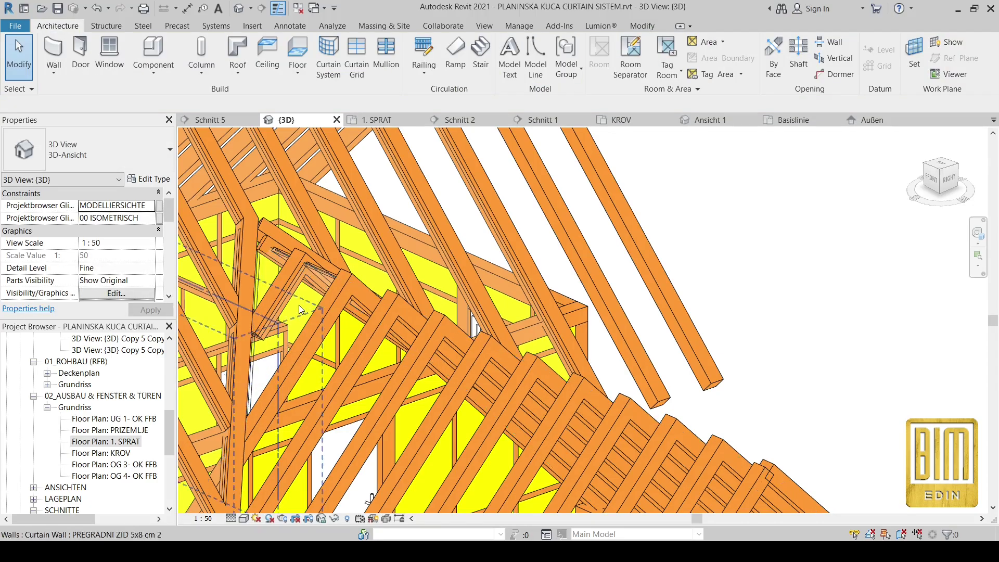
pyautogui.scroll(-3, 344, 280)
pyautogui.scroll(-2, 345, 281)
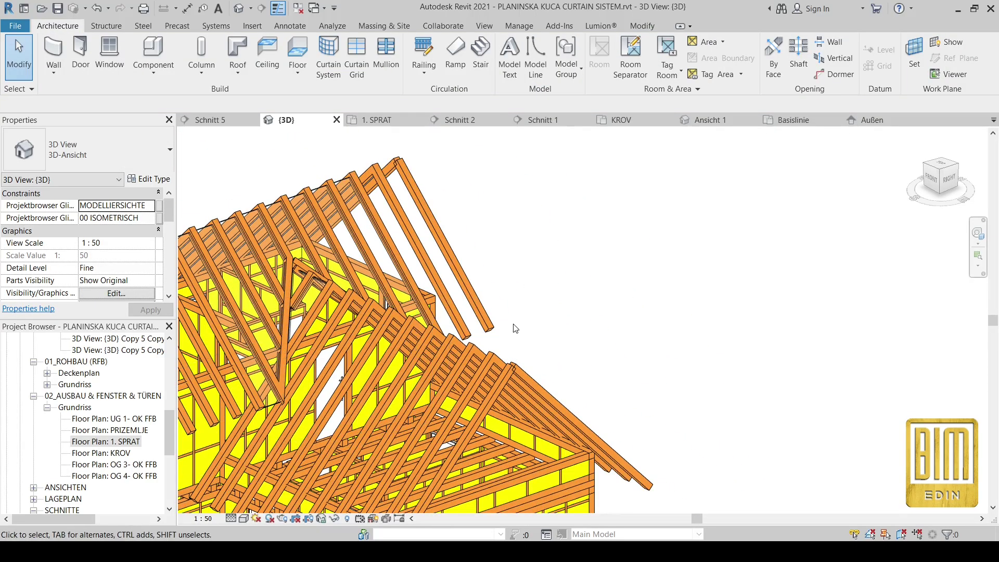
# Step: Select two mullions in the dormer gable, then dismiss the context menu without deleting them
pyautogui.keyDown('shift'); pyautogui.moveTo(515, 325); pyautogui.dragTo(487, 278, button='middle'); pyautogui.keyUp('shift')
pyautogui.scroll(5, 487, 277)
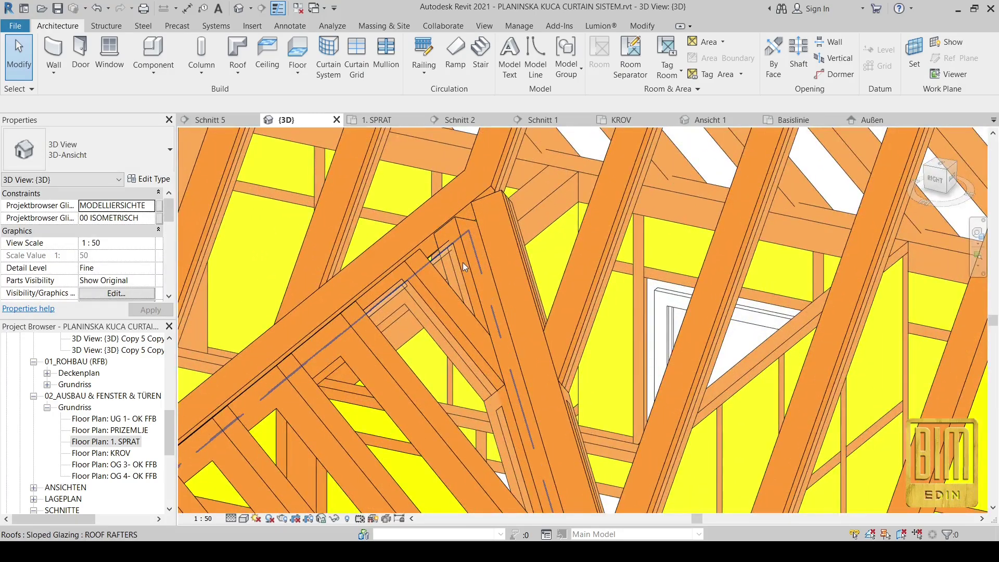
pyautogui.click(454, 226)
pyautogui.scroll(-3, 469, 270)
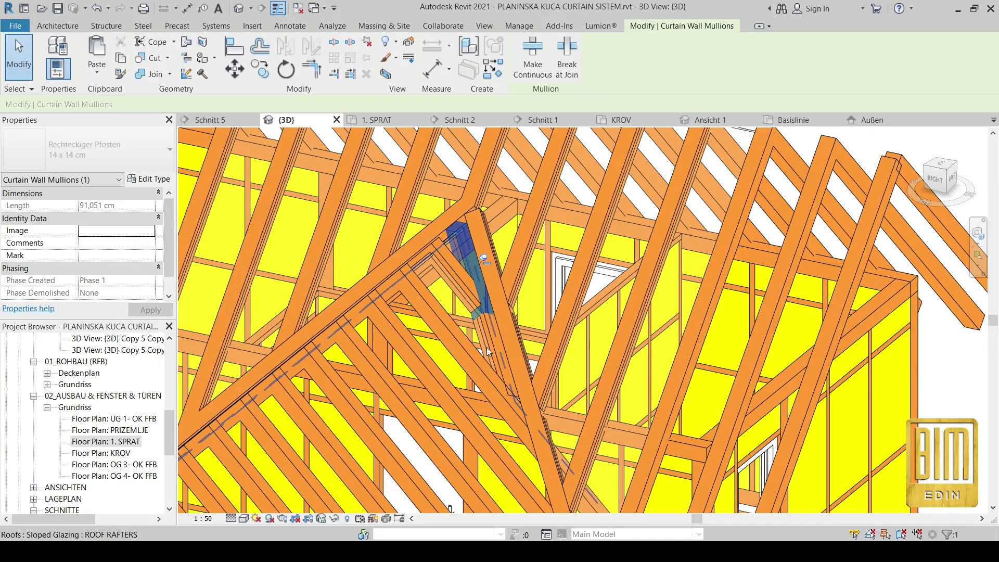
pyautogui.scroll(3, 491, 339)
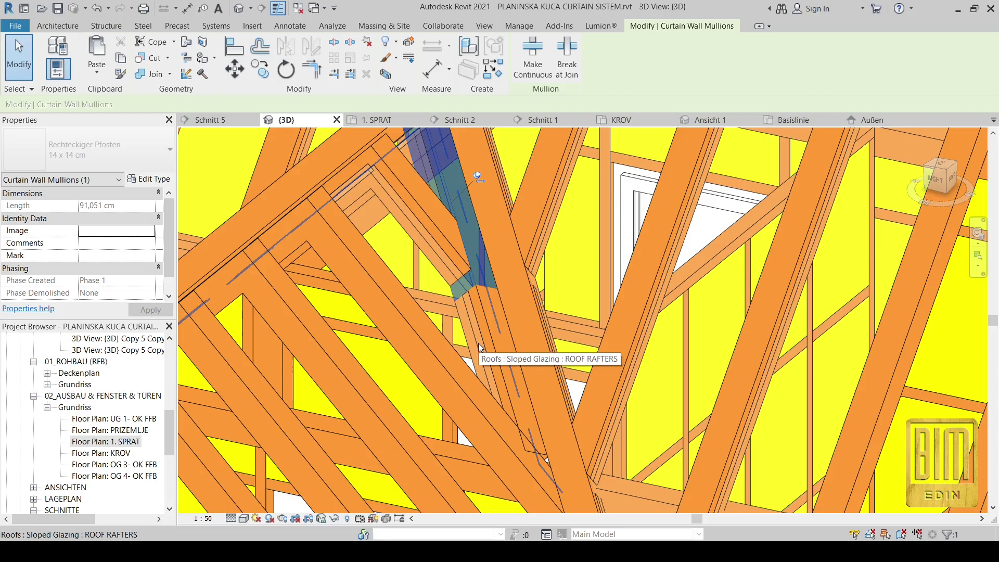
pyautogui.keyDown('ctrl'); pyautogui.click(491, 339); pyautogui.keyUp('ctrl')
pyautogui.scroll(-3, 484, 338)
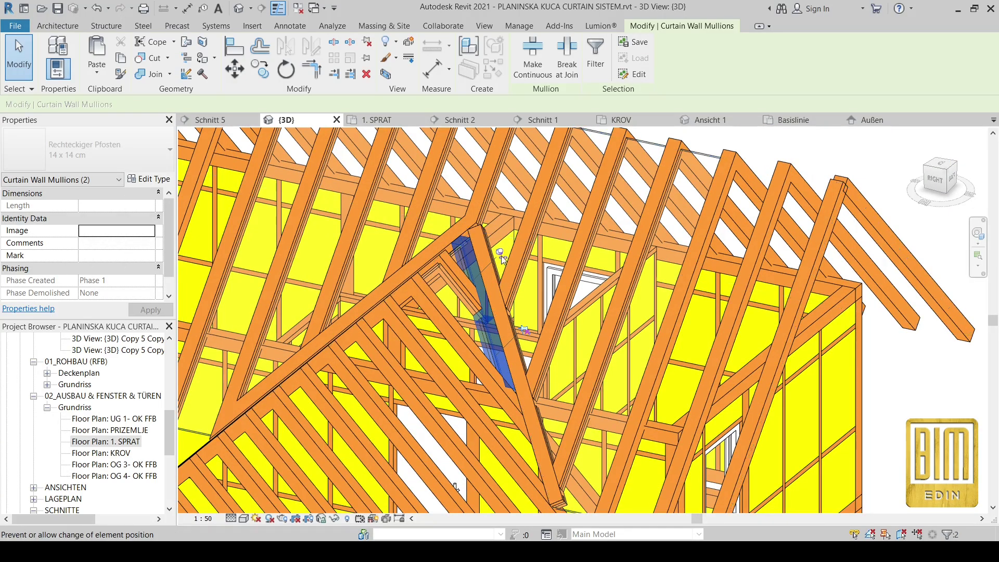
pyautogui.rightClick(491, 323)
pyautogui.click(522, 178)
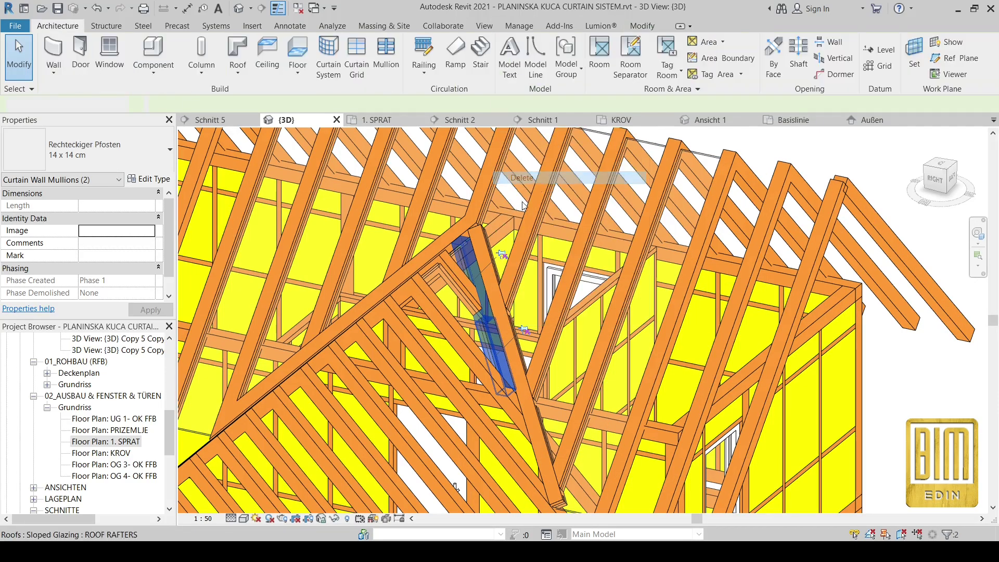
pyautogui.scroll(-3, 476, 266)
pyautogui.scroll(-4, 476, 267)
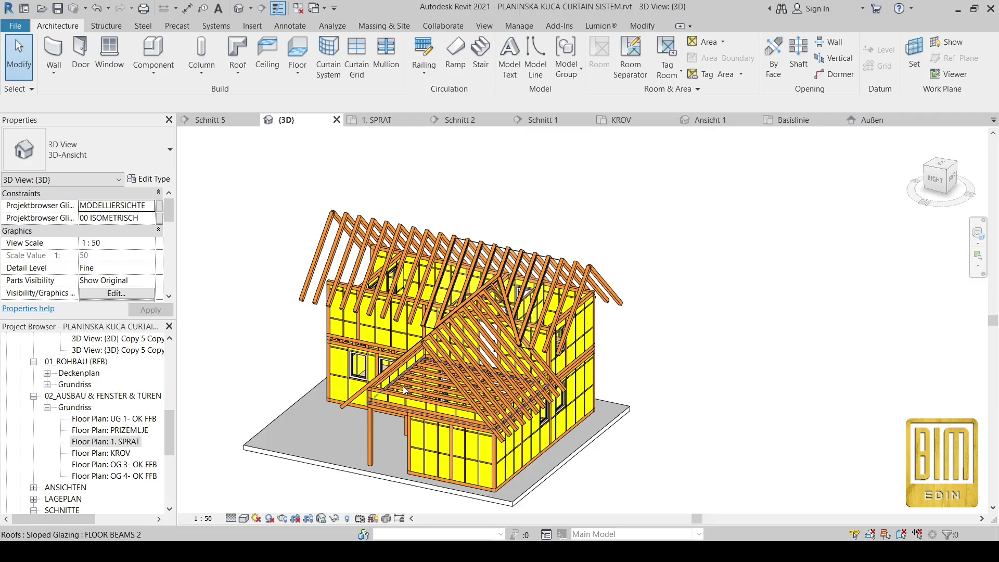
# Step: Orbit the house from the front, top-back and right, then select the Dachverglasung panel between the rafters
pyautogui.keyDown('shift'); pyautogui.moveTo(403, 390); pyautogui.dragTo(457, 322, button='middle'); pyautogui.keyUp('shift')
pyautogui.scroll(5, 436, 307)
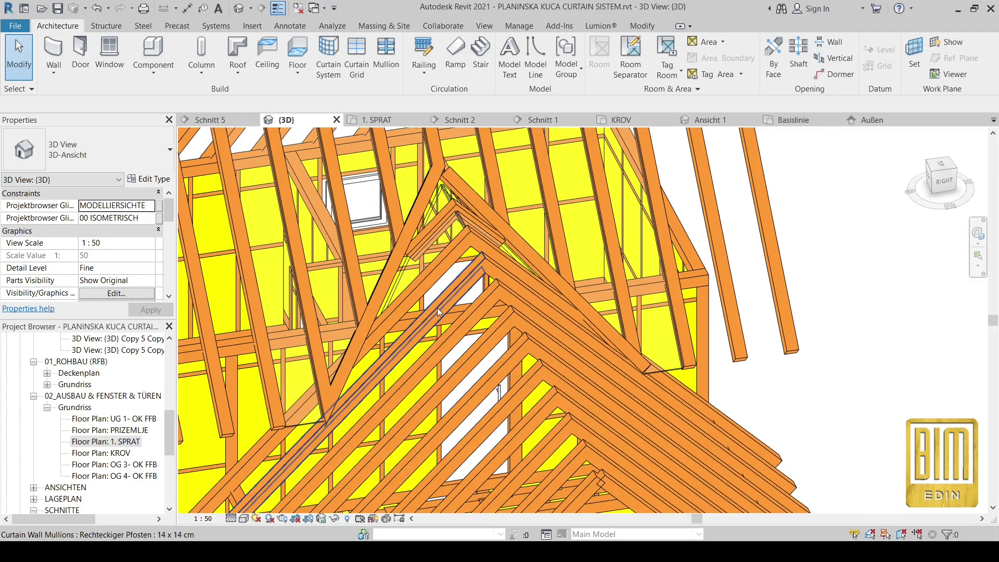
pyautogui.scroll(-8, 437, 307)
pyautogui.keyDown('shift'); pyautogui.moveTo(437, 307); pyautogui.dragTo(545, 354, button='middle'); pyautogui.keyUp('shift')
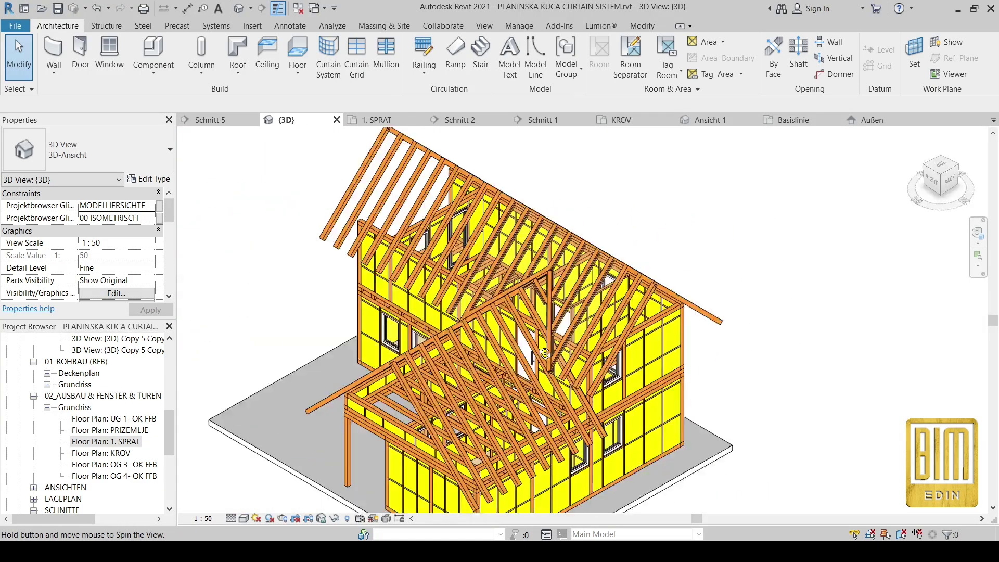
pyautogui.scroll(-6, 544, 353)
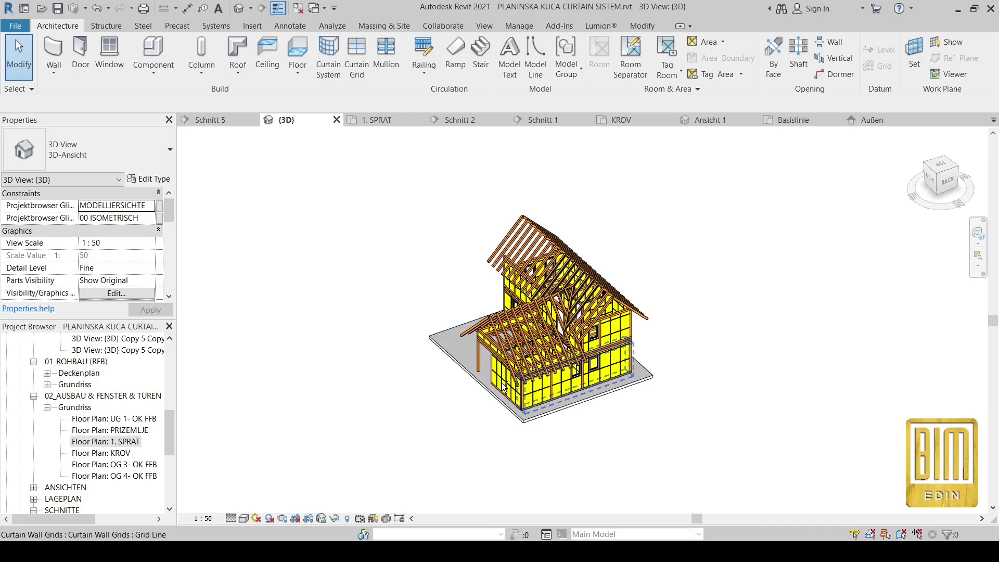
pyautogui.keyDown('shift'); pyautogui.moveTo(504, 387); pyautogui.dragTo(471, 354, button='middle'); pyautogui.keyUp('shift')
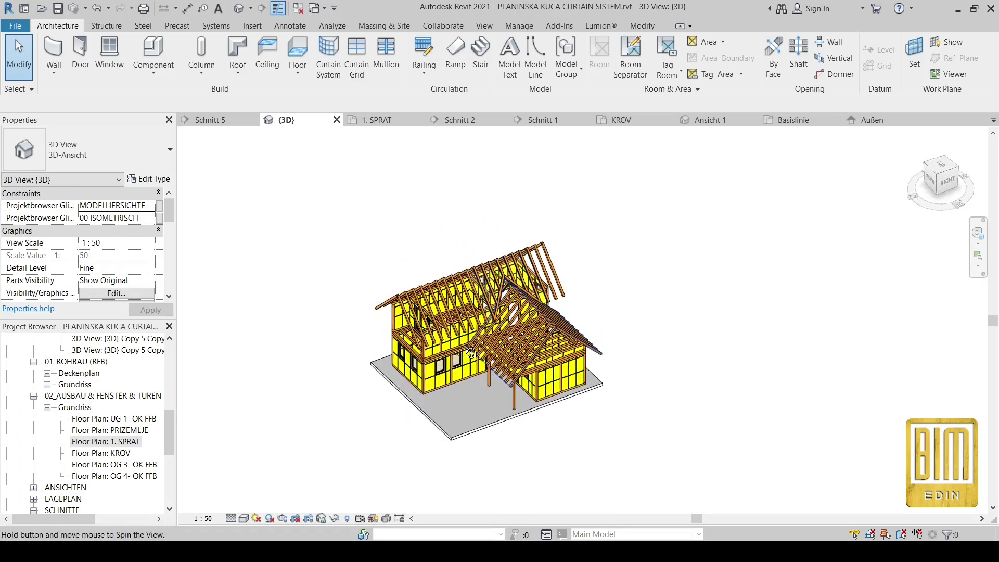
pyautogui.scroll(10, 471, 354)
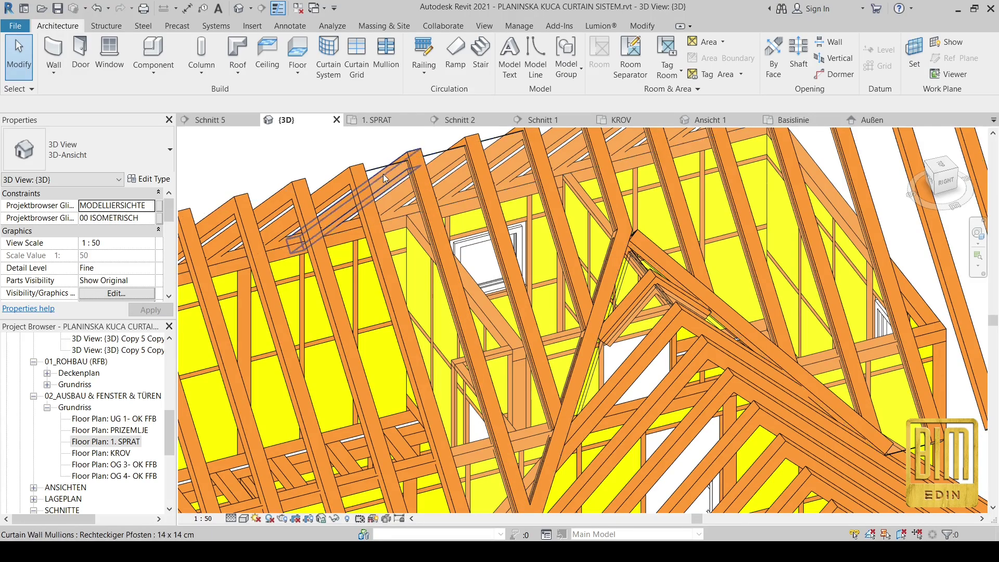
pyautogui.scroll(4, 411, 179)
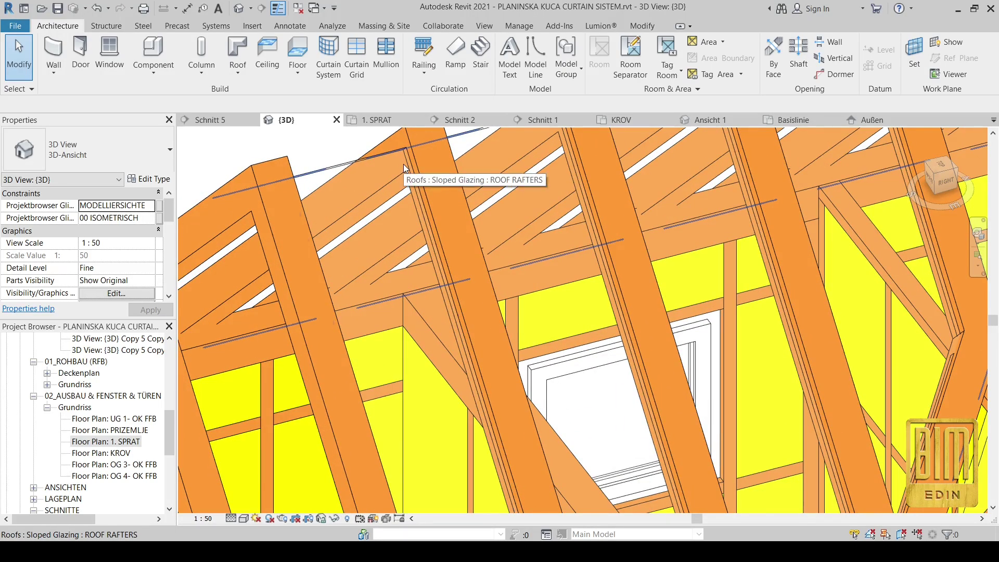
pyautogui.click(404, 163)
pyautogui.scroll(-5, 416, 223)
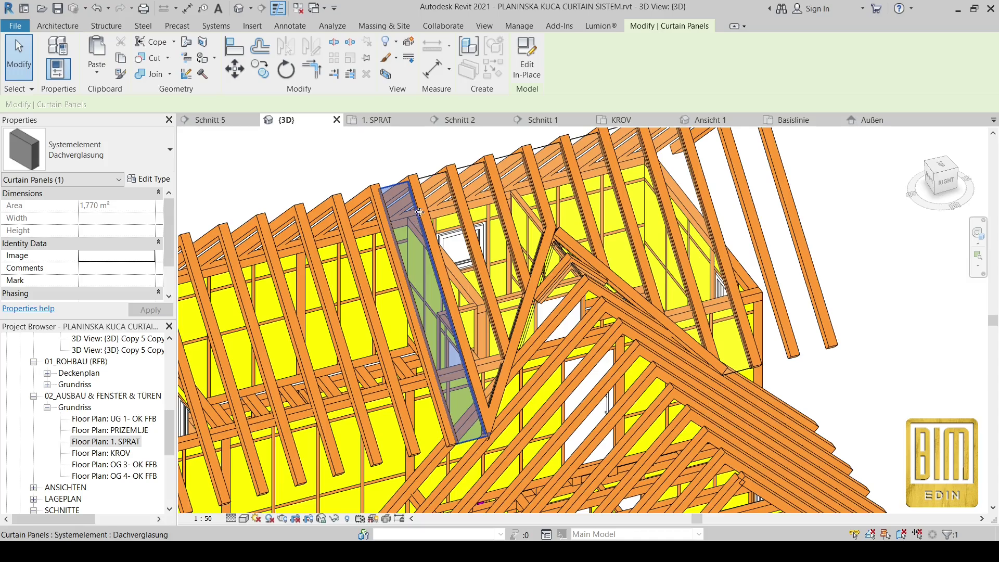
# Step: Hide the first three glazing panels wedged between the rafters by making their in-place extrusions invisible
pyautogui.click(524, 56)
pyautogui.click(409, 187)
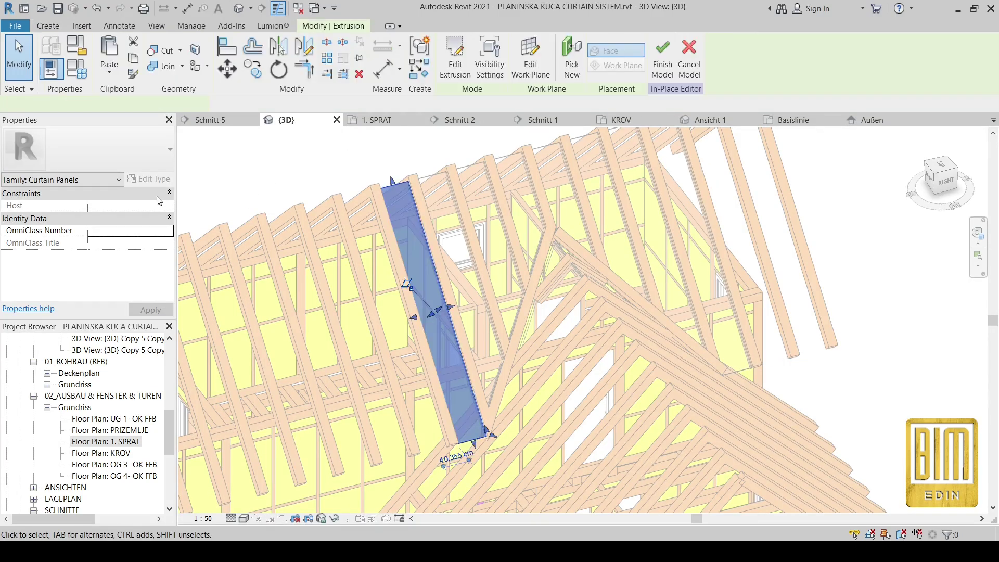
pyautogui.click(85, 255)
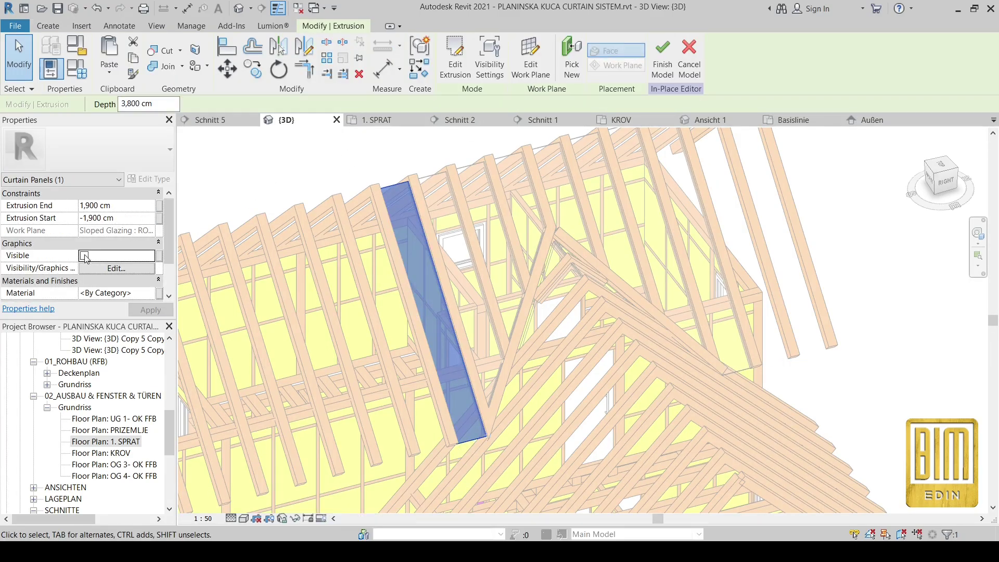
pyautogui.click(662, 62)
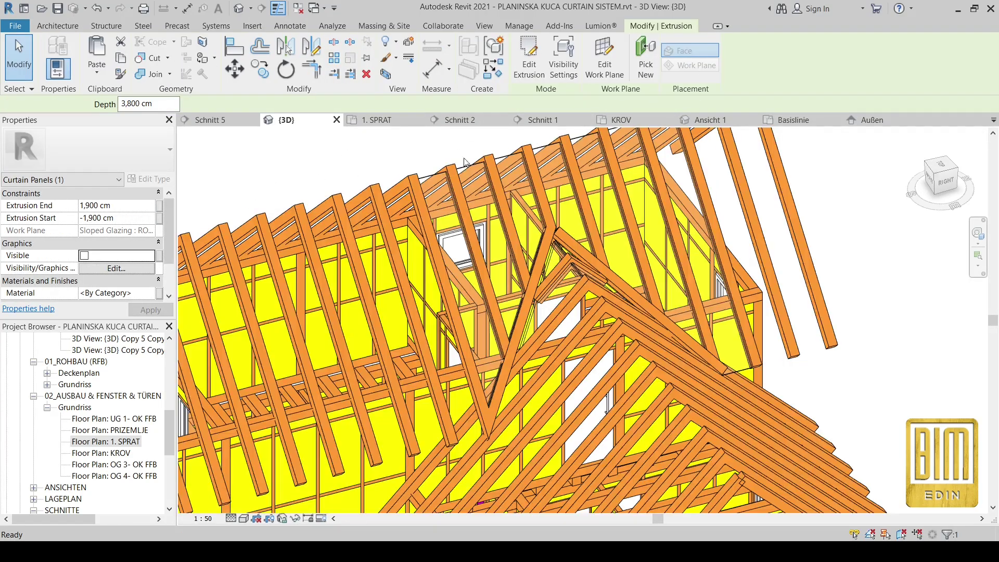
pyautogui.click(443, 180)
pyautogui.click(524, 56)
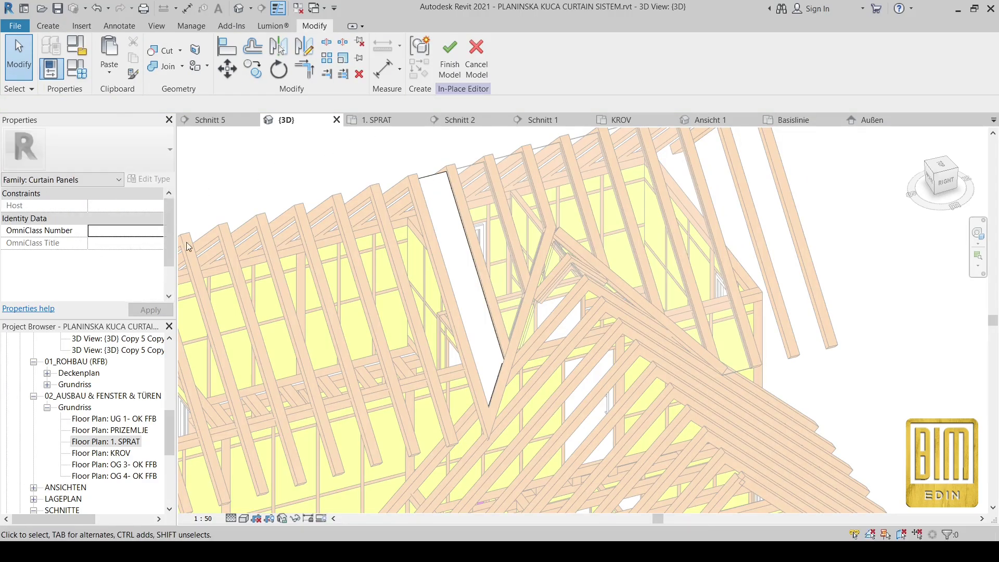
pyautogui.click(430, 183)
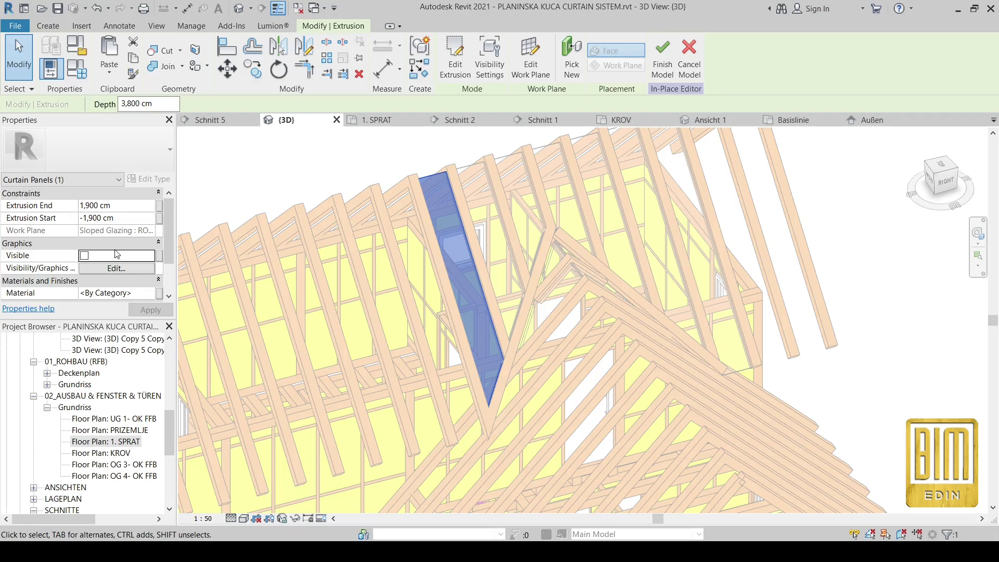
pyautogui.click(662, 58)
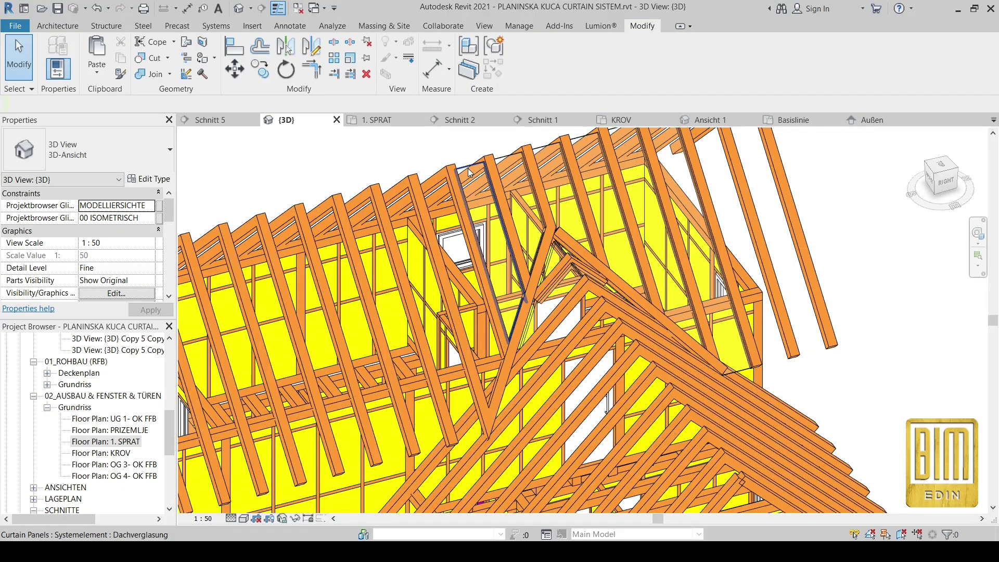
pyautogui.click(467, 168)
pyautogui.click(525, 57)
pyautogui.click(483, 208)
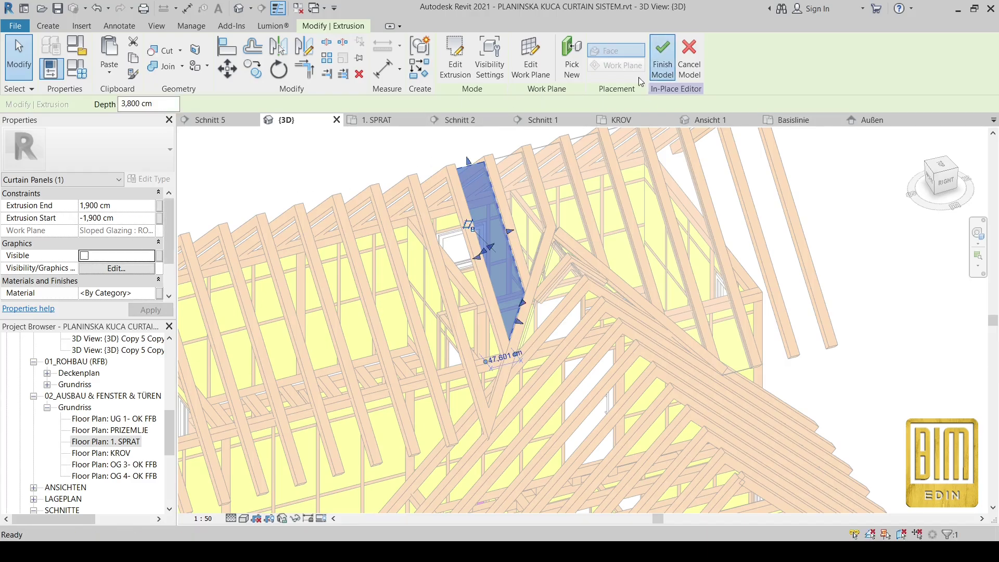
pyautogui.click(662, 58)
# Step: Hide the three glazing panels along the ridge, setting each in-place extrusion invisible
pyautogui.click(510, 159)
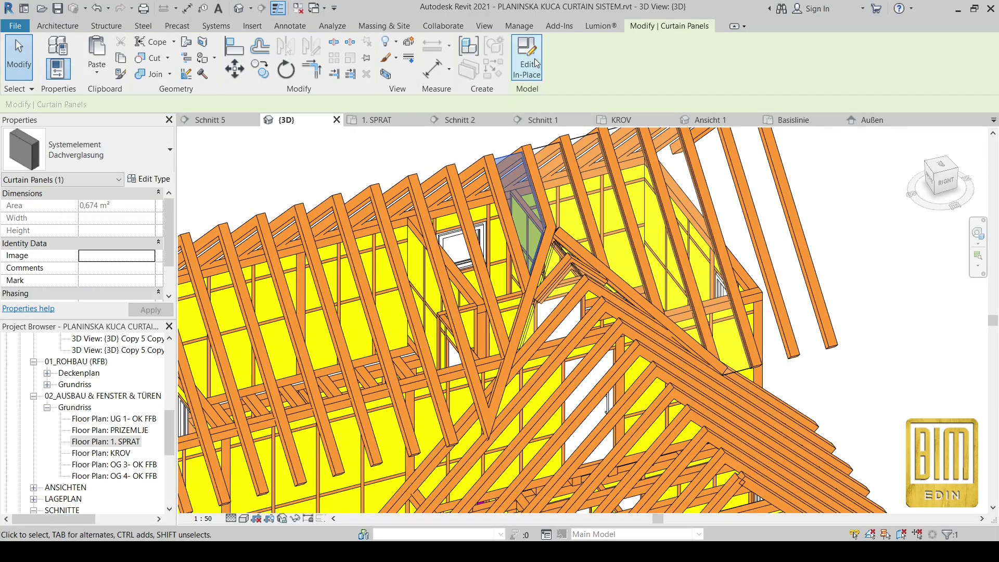
pyautogui.click(526, 56)
pyautogui.click(523, 218)
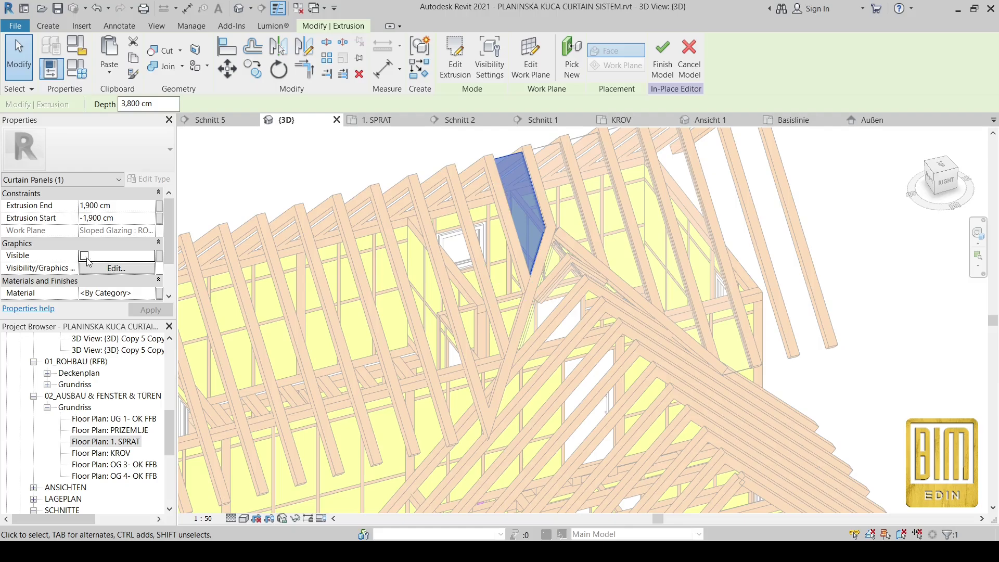
pyautogui.click(662, 58)
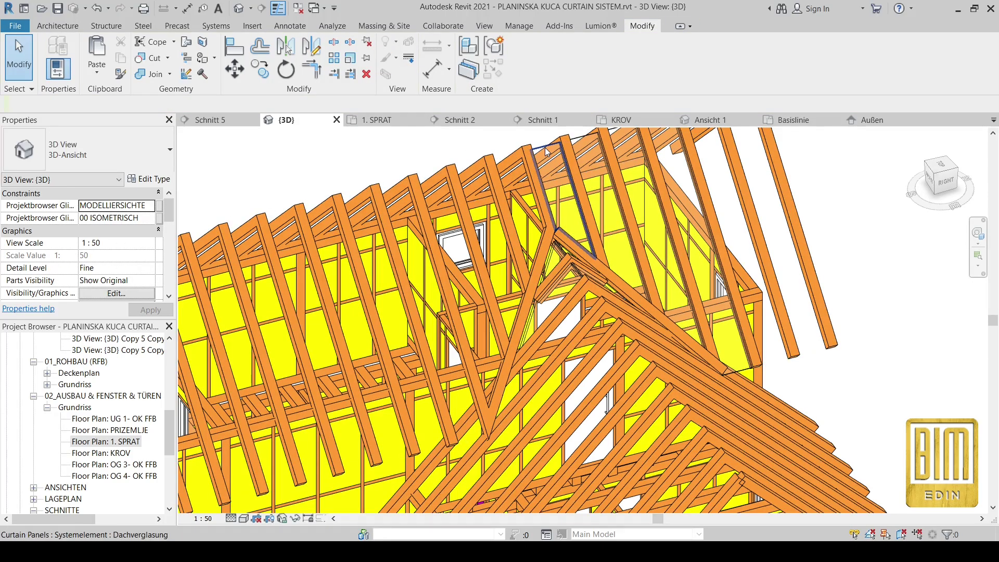
pyautogui.click(545, 147)
pyautogui.click(527, 74)
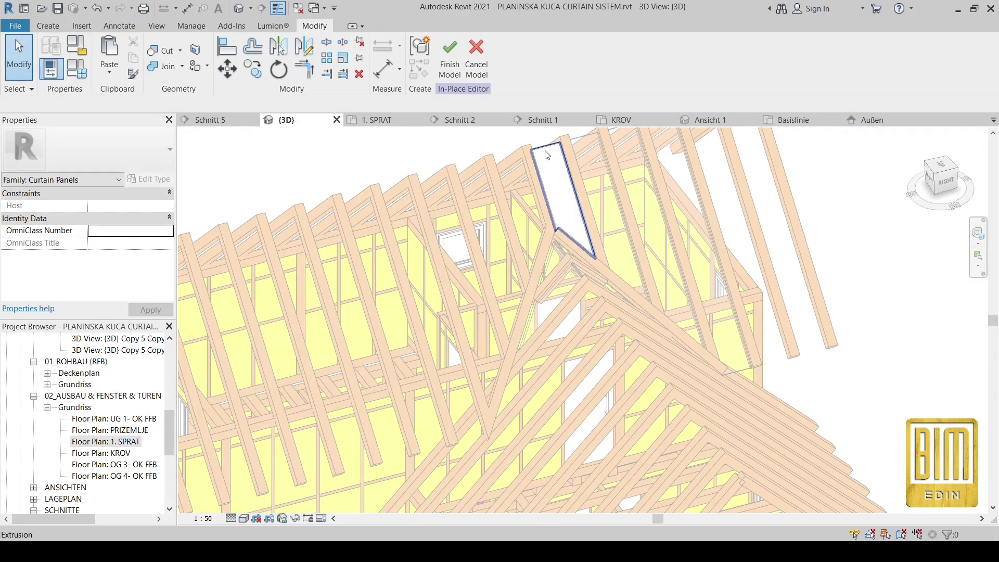
pyautogui.click(551, 197)
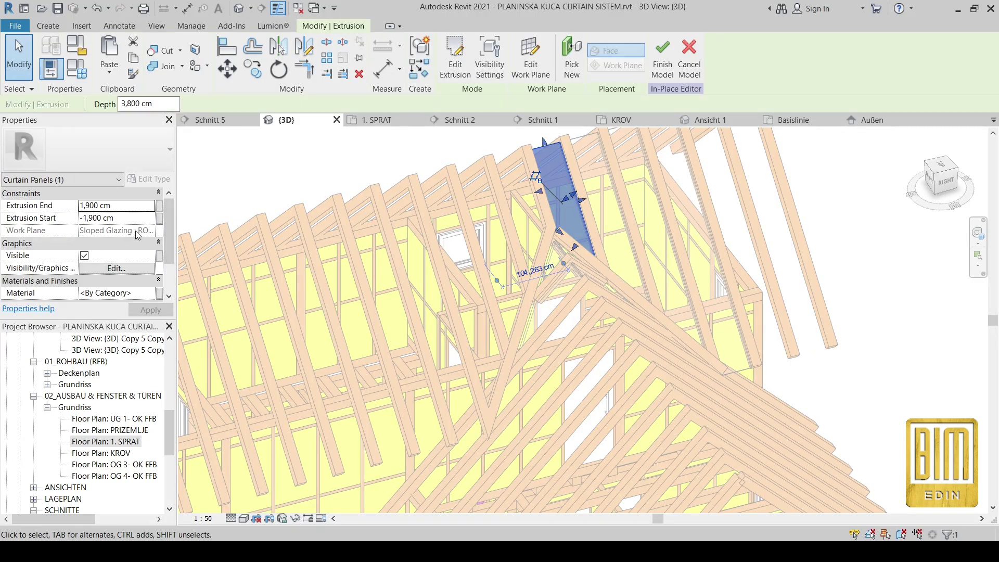
pyautogui.click(662, 58)
pyautogui.click(587, 139)
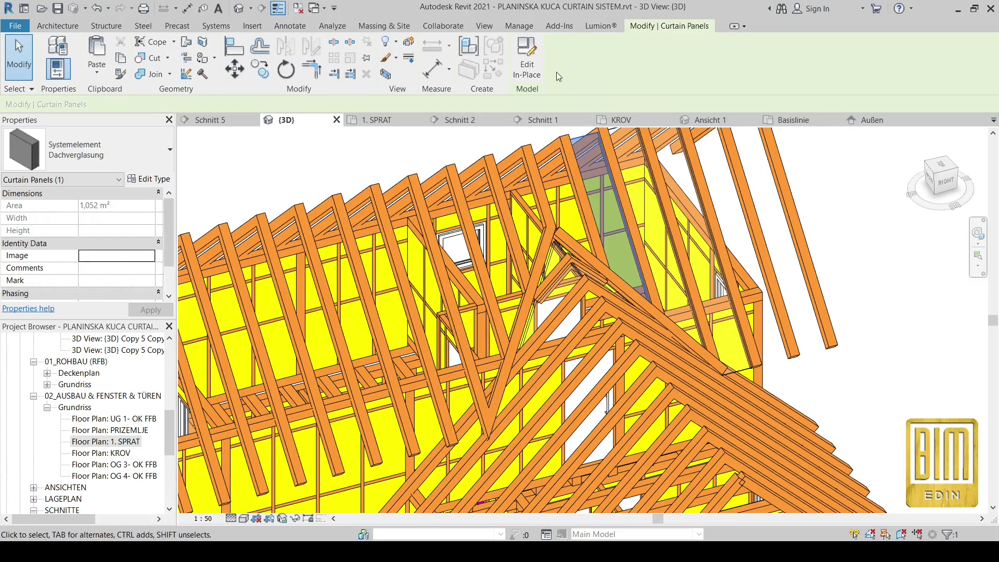
pyautogui.click(527, 75)
pyautogui.click(593, 156)
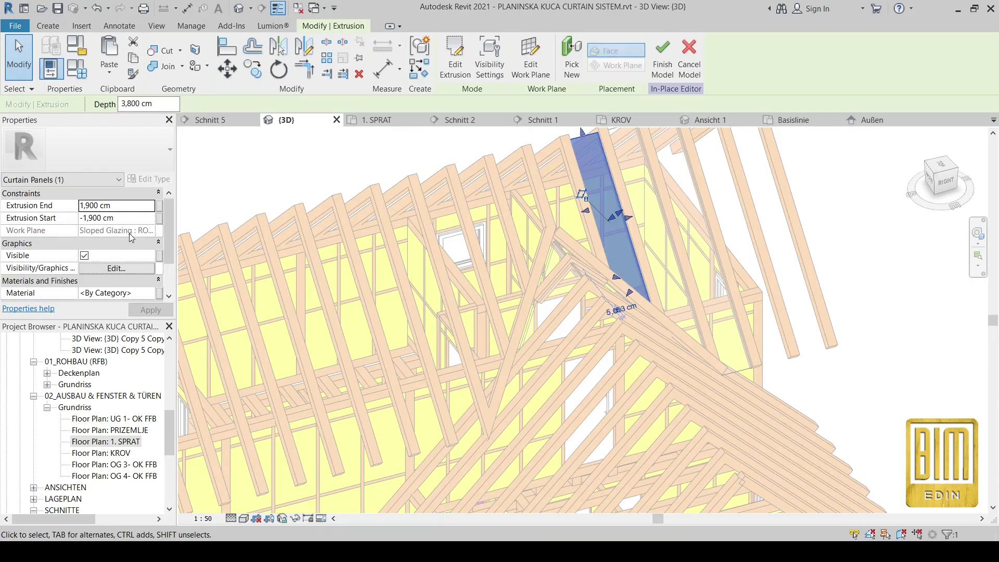
pyautogui.click(85, 256)
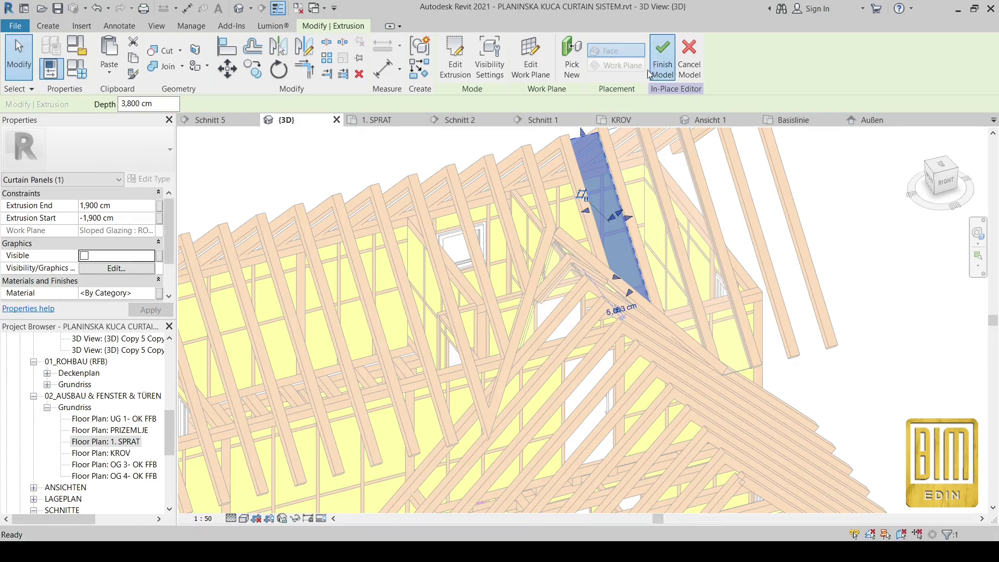
pyautogui.click(662, 60)
# Step: Hide the long gable-end glazing panel and finish the last in-place panel edit
pyautogui.click(572, 222)
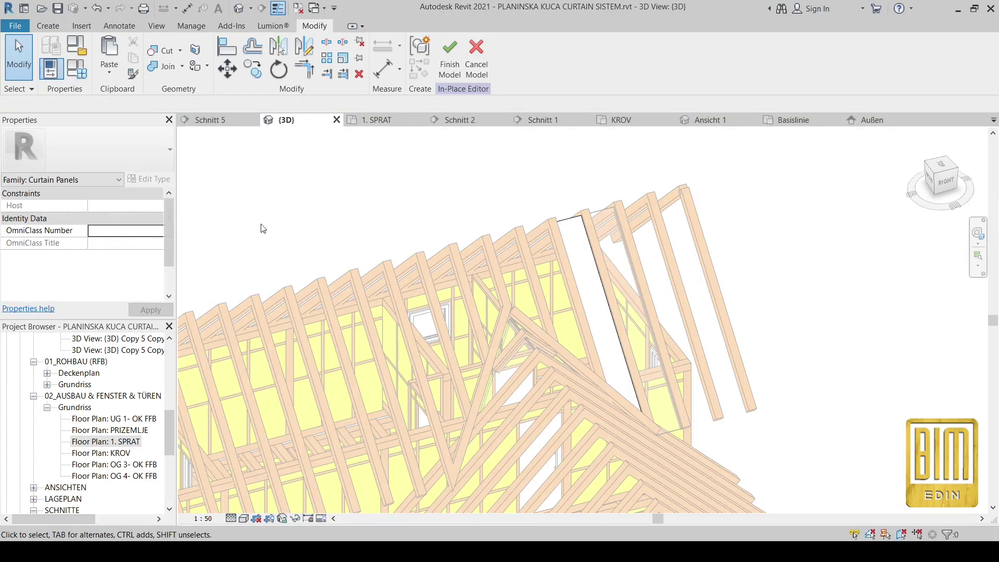
pyautogui.click(572, 229)
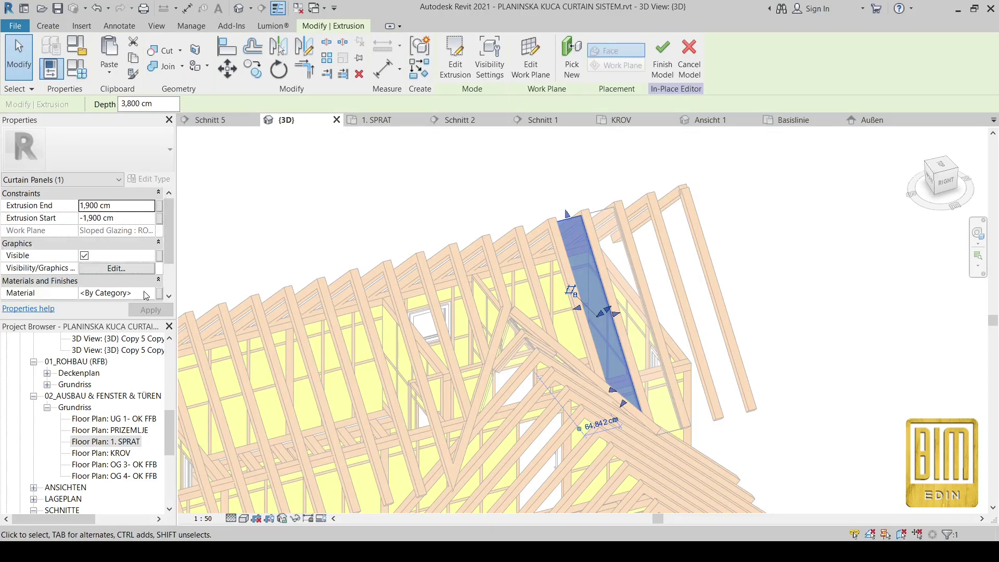
pyautogui.click(84, 255)
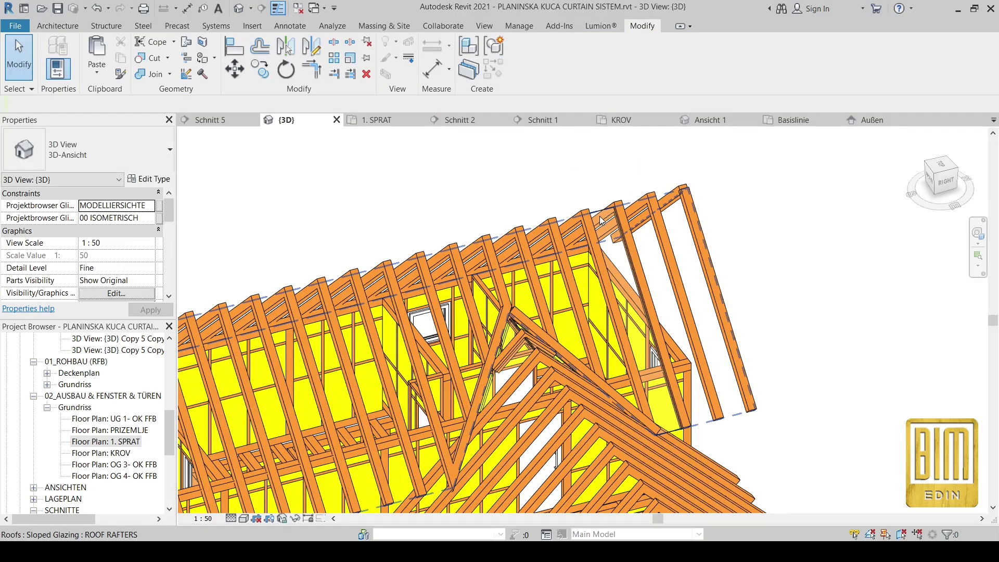
pyautogui.click(599, 216)
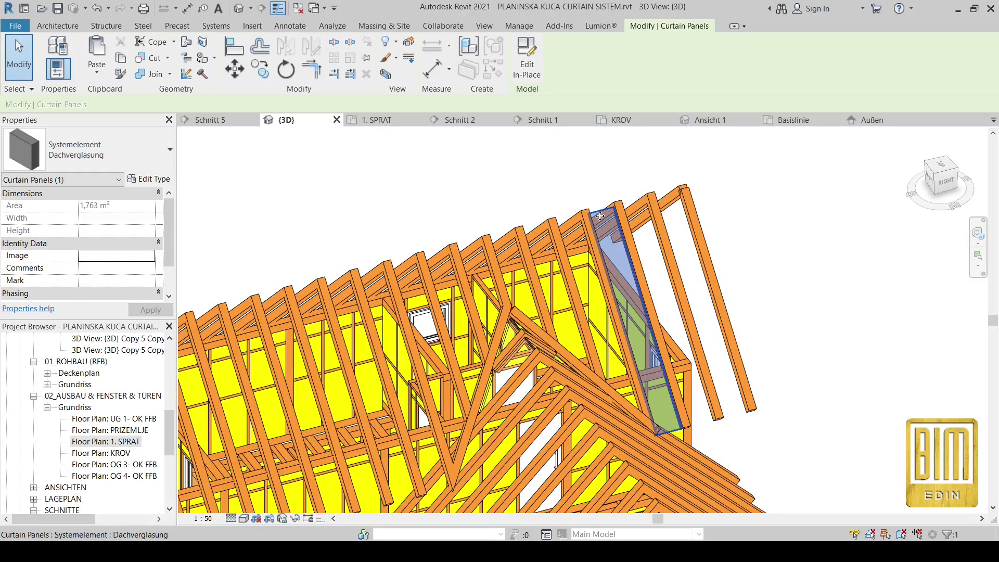
pyautogui.click(527, 65)
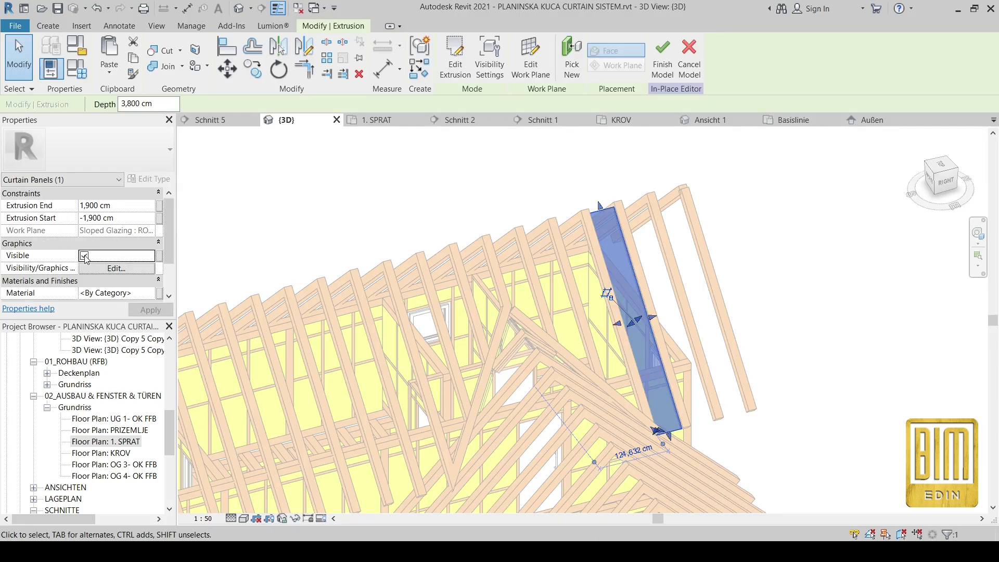
pyautogui.click(662, 57)
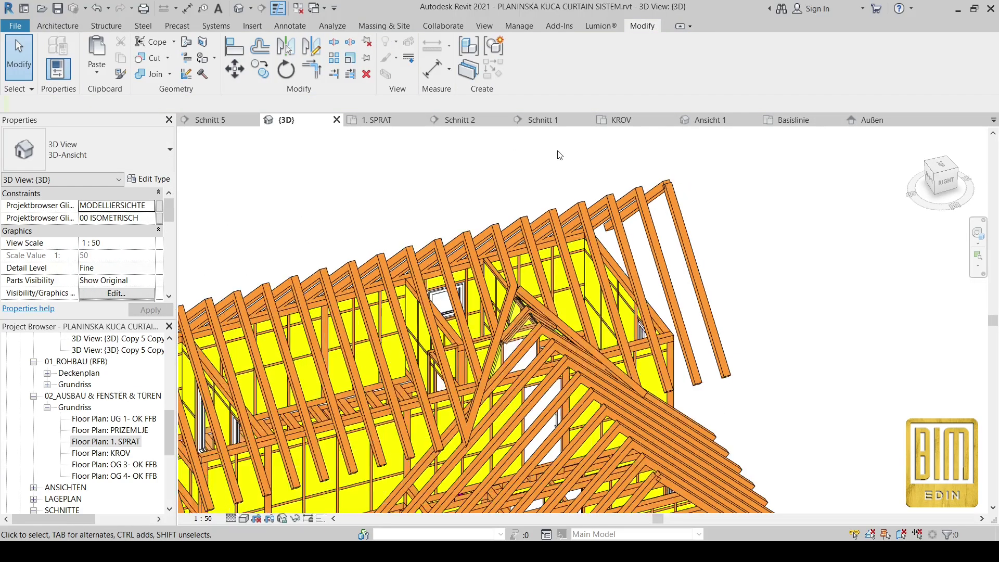
pyautogui.scroll(-3, 559, 155)
pyautogui.keyDown('shift'); pyautogui.moveTo(746, 282); pyautogui.dragTo(480, 345, button='middle'); pyautogui.keyUp('shift')
# Step: Hide the glazing panel beside the dormer rafter by setting its in-place extrusion invisible
pyautogui.scroll(6, 570, 254)
pyautogui.scroll(-5, 571, 255)
pyautogui.scroll(4, 346, 271)
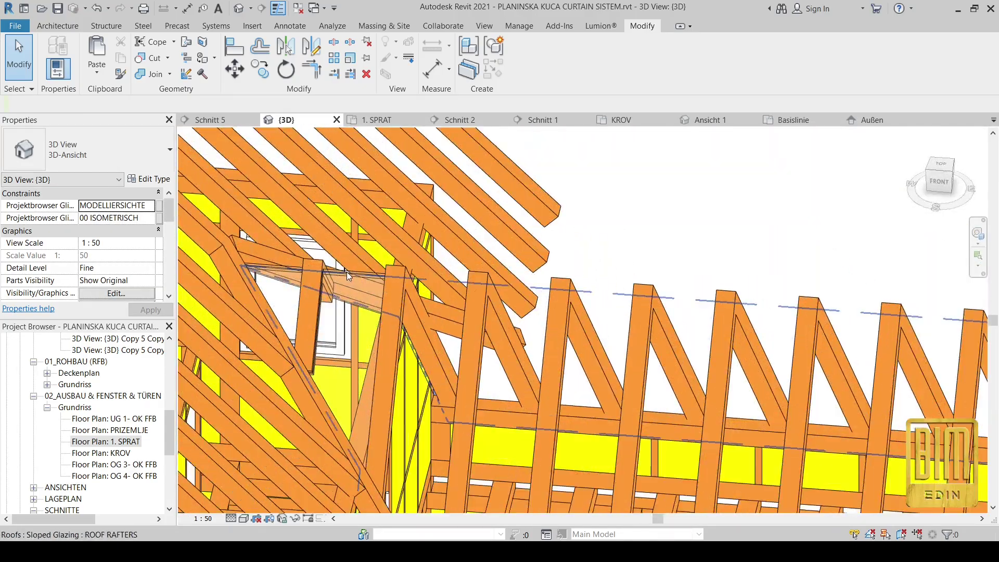
pyautogui.click(347, 272)
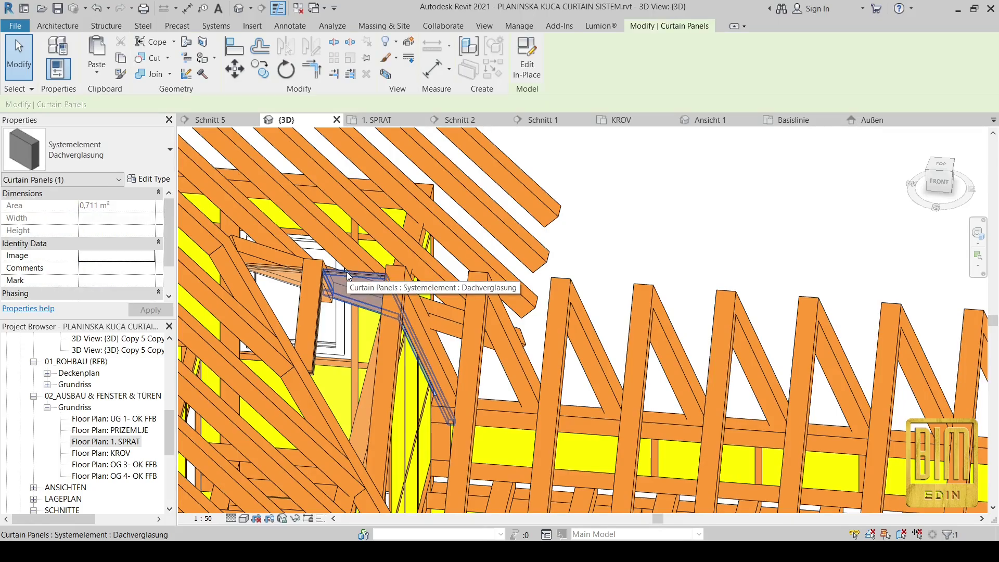
pyautogui.click(527, 57)
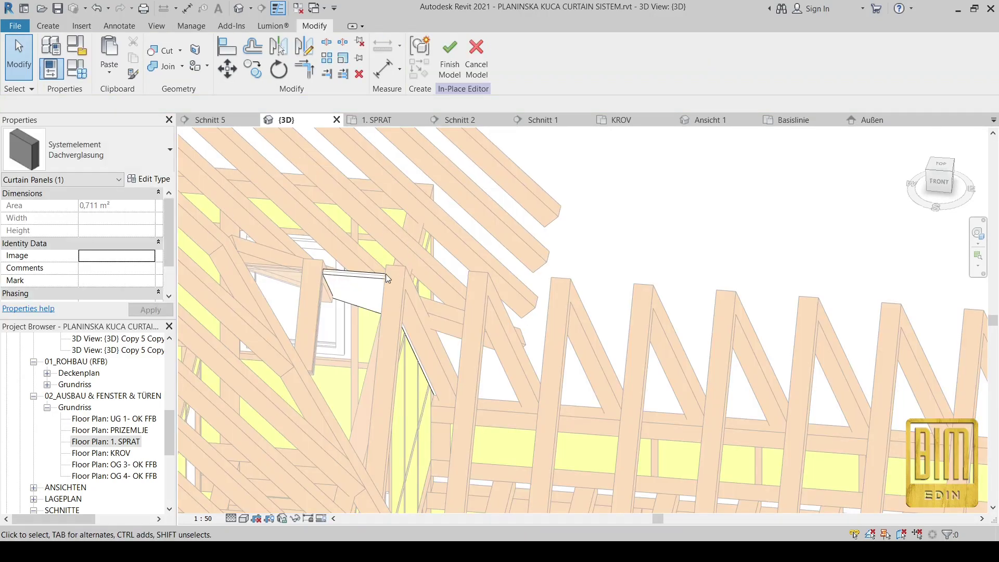
pyautogui.click(354, 289)
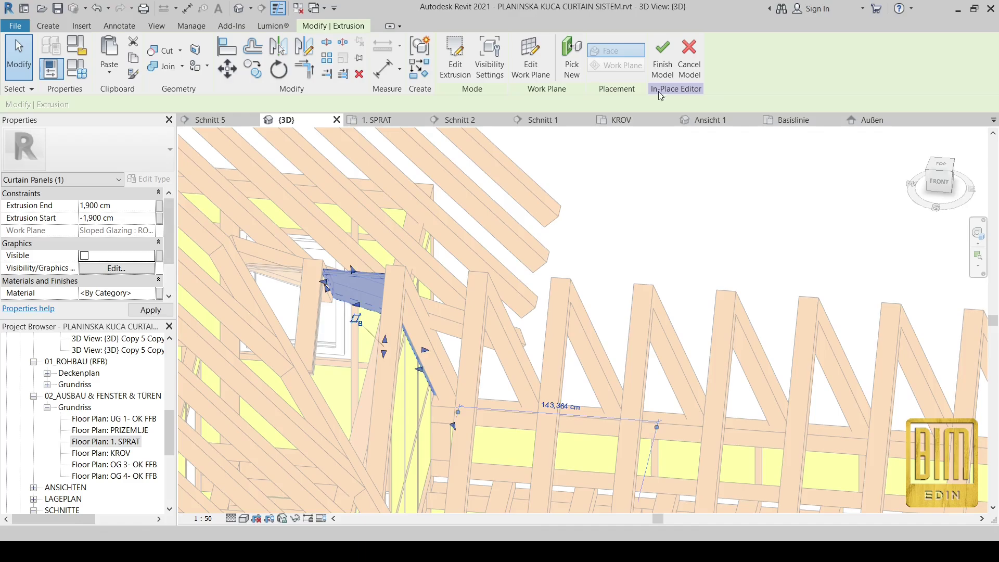
pyautogui.click(662, 58)
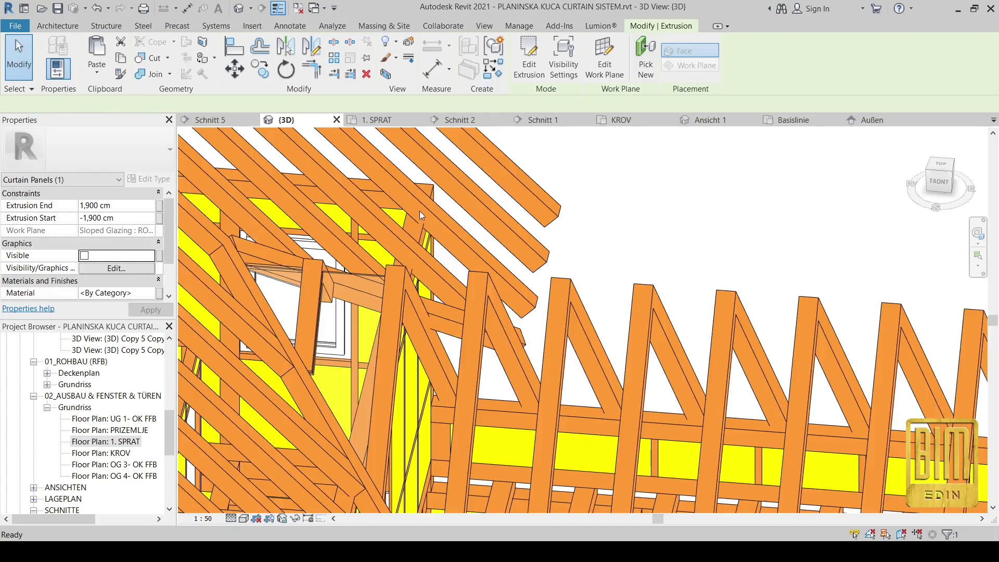
pyautogui.click(340, 276)
pyautogui.click(526, 57)
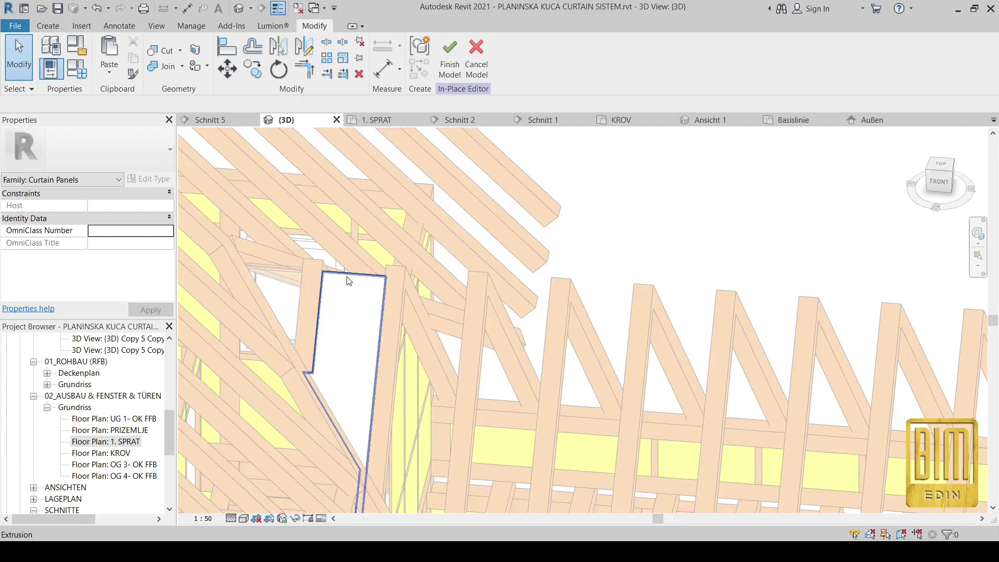
pyautogui.click(349, 283)
pyautogui.click(85, 256)
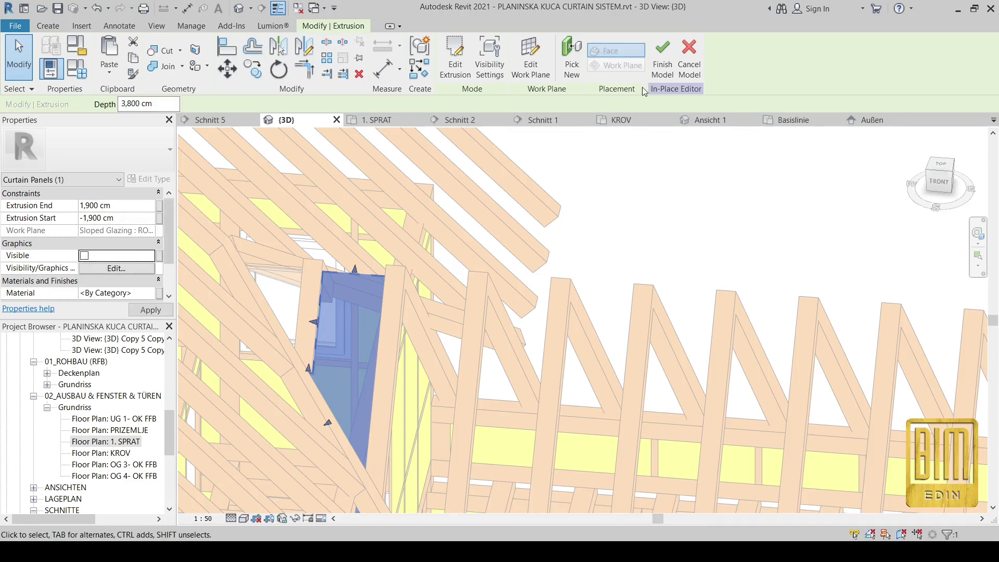
pyautogui.click(662, 58)
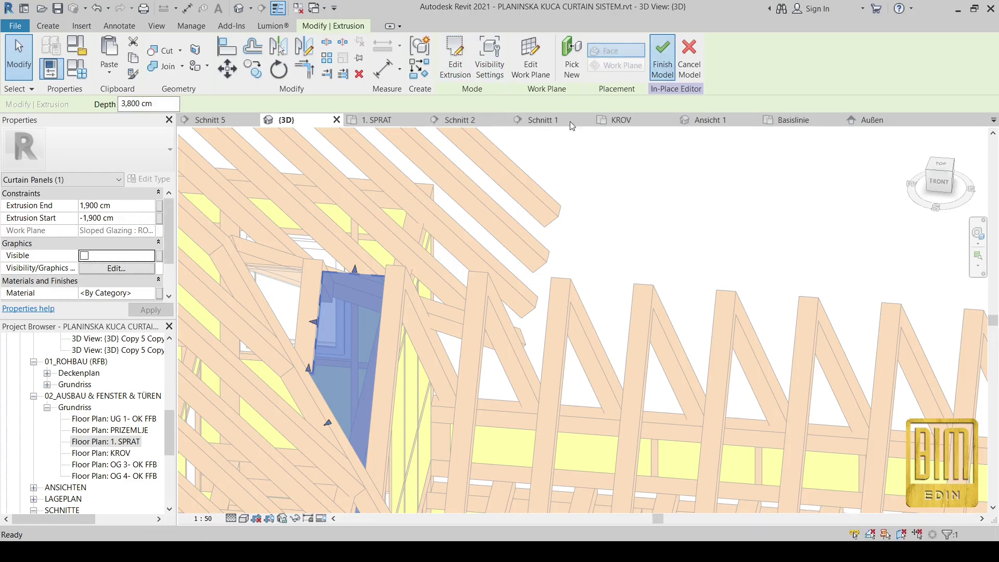
# Step: Hide the small glazing panel near the dormer window by making its extrusion invisible
pyautogui.click(280, 280)
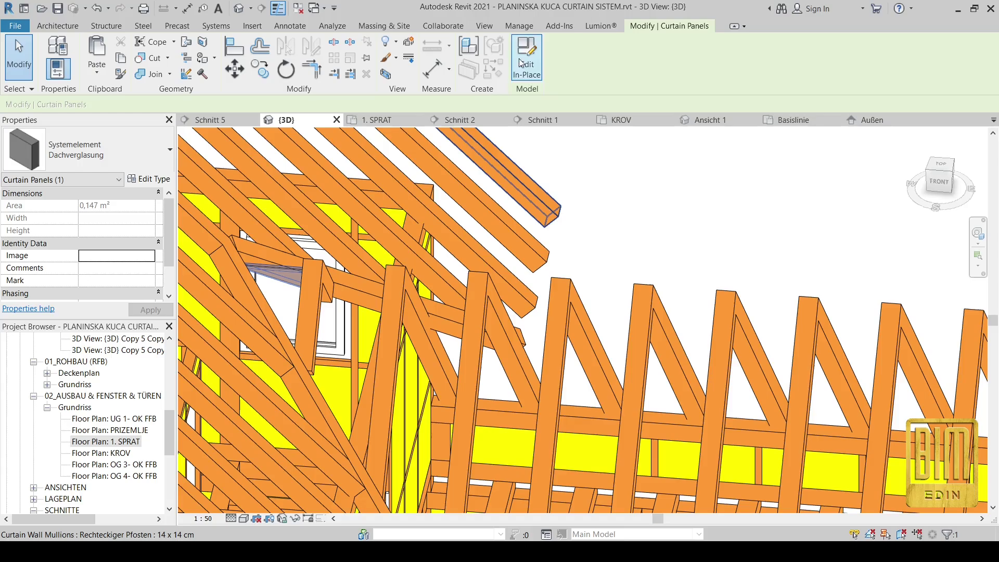
pyautogui.click(526, 58)
pyautogui.click(260, 266)
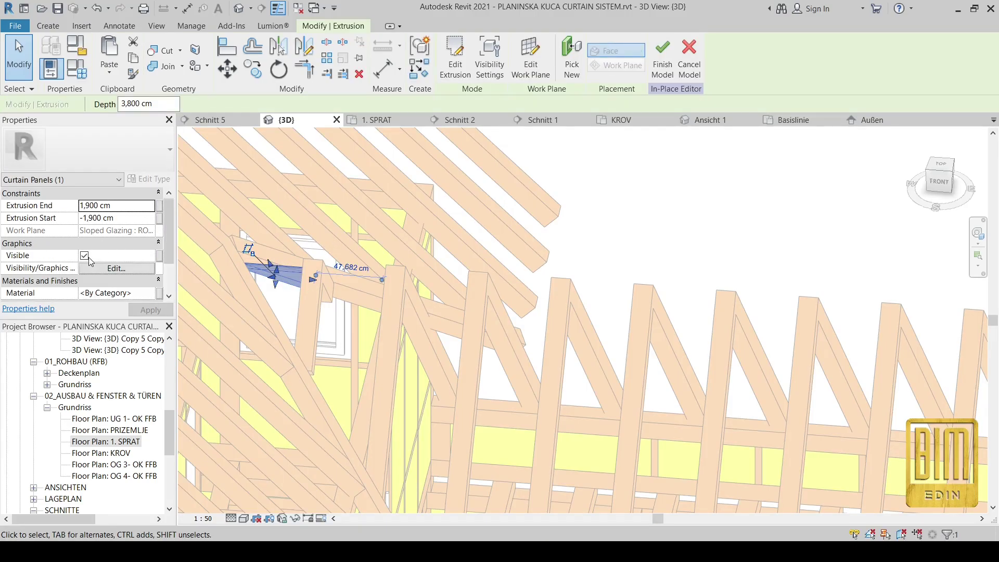
pyautogui.click(662, 57)
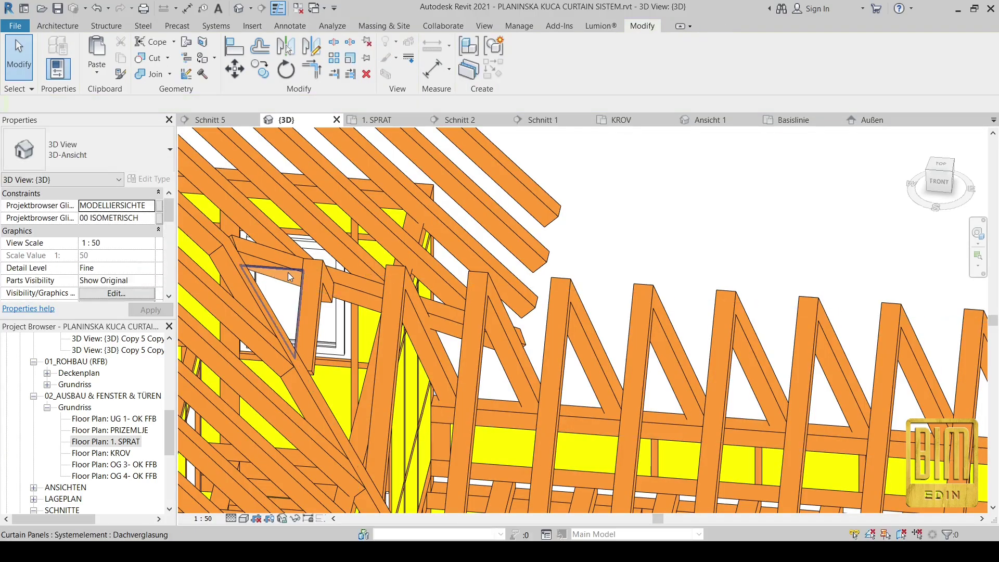
pyautogui.click(288, 272)
pyautogui.click(518, 67)
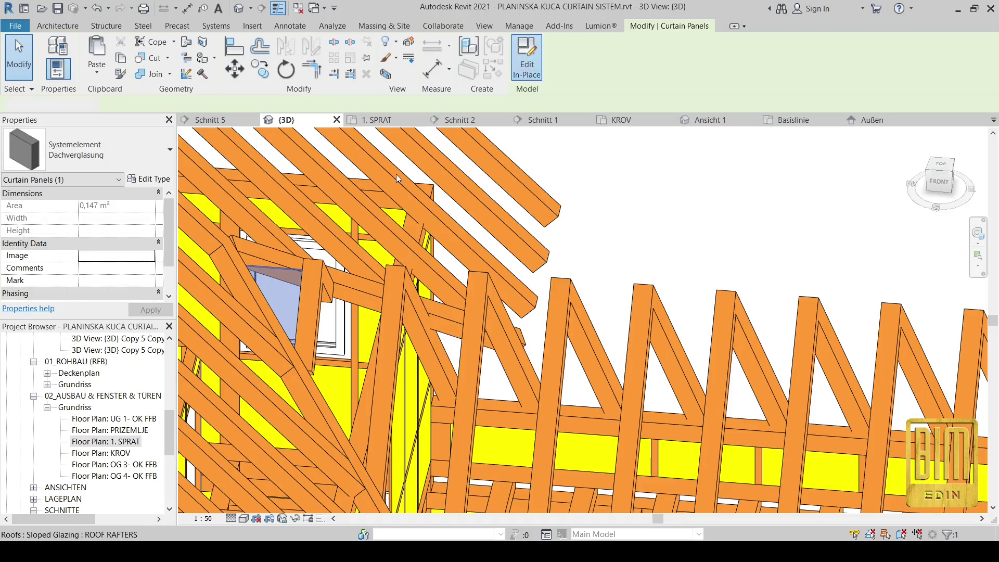
pyautogui.click(292, 274)
pyautogui.click(85, 255)
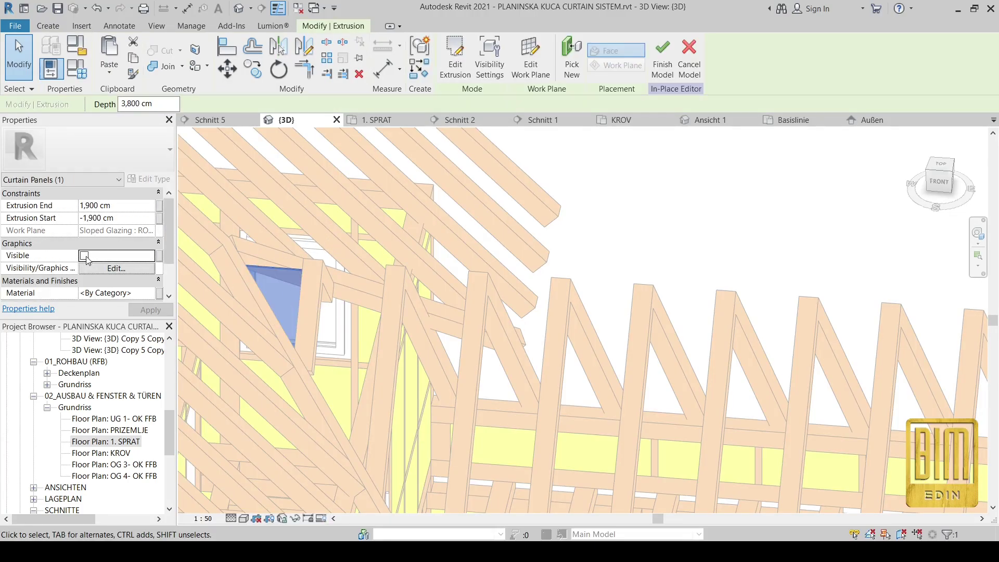
pyautogui.click(662, 57)
# Step: Clear the selection, orbit to the main roof, and select the ROOF RAFTERS roof
pyautogui.press('Escape')
pyautogui.scroll(-6, 497, 219)
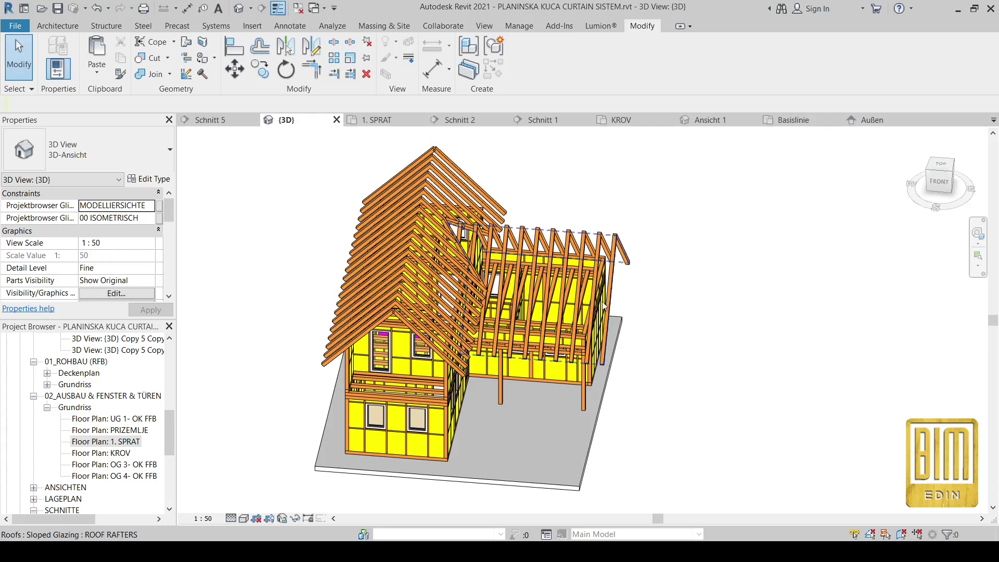
pyautogui.keyDown('shift'); pyautogui.moveTo(497, 218); pyautogui.dragTo(324, 240, button='middle'); pyautogui.keyUp('shift')
pyautogui.scroll(2, 324, 241)
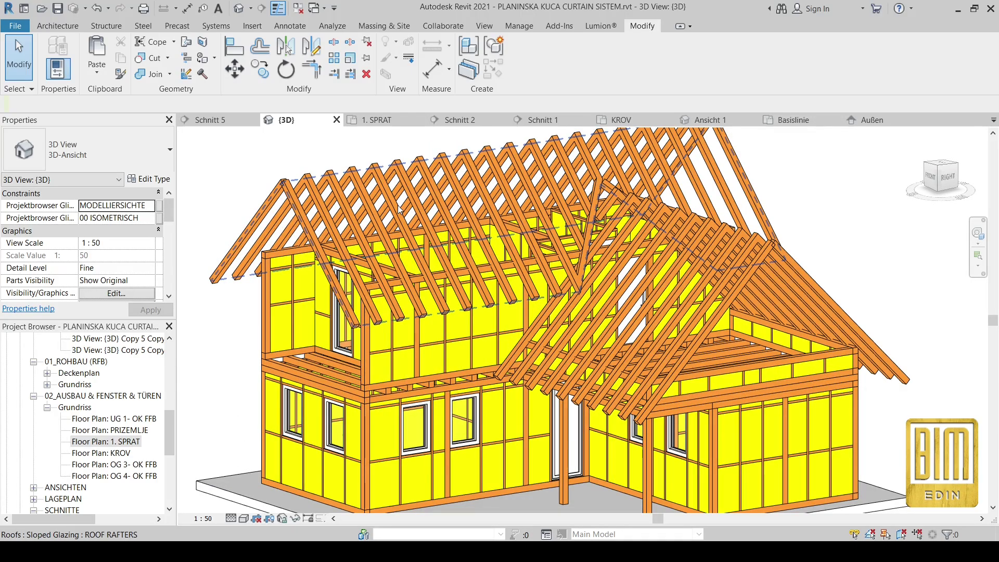
pyautogui.keyDown('shift'); pyautogui.moveTo(348, 261); pyautogui.dragTo(327, 220, button='middle'); pyautogui.keyUp('shift')
pyautogui.scroll(3, 327, 220)
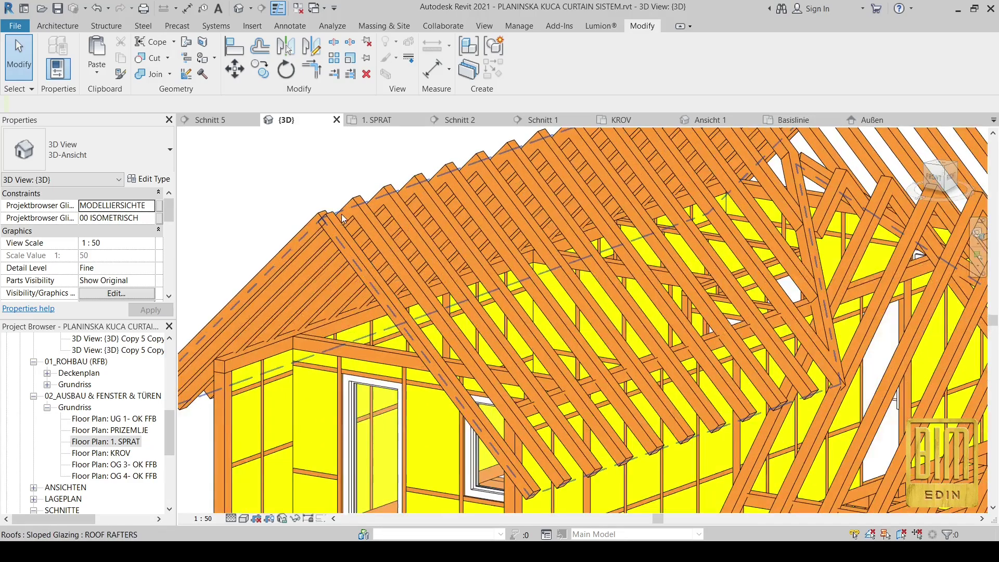
pyautogui.click(342, 218)
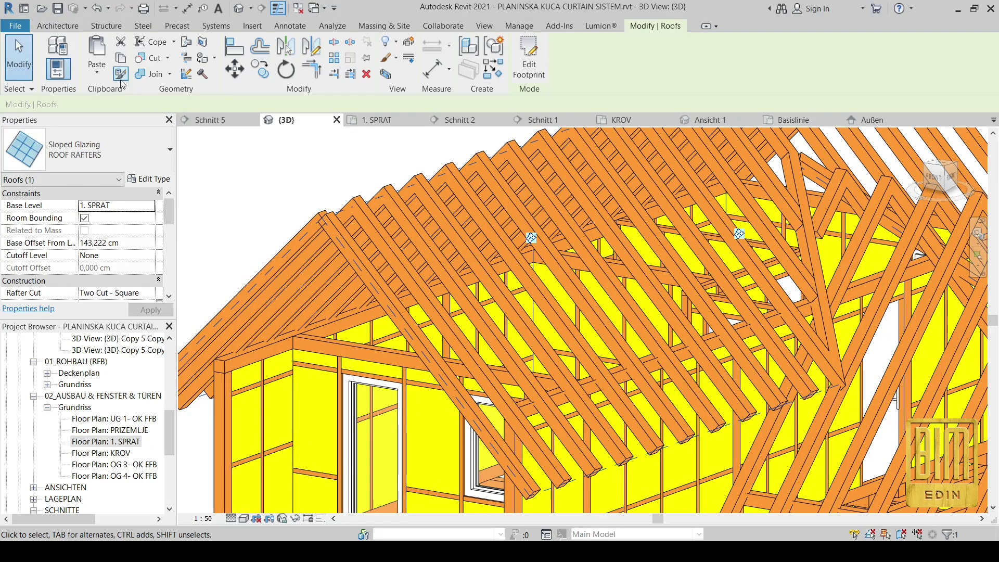
# Step: Paste the copied roof with Aligned to Same Place
pyautogui.click(98, 68)
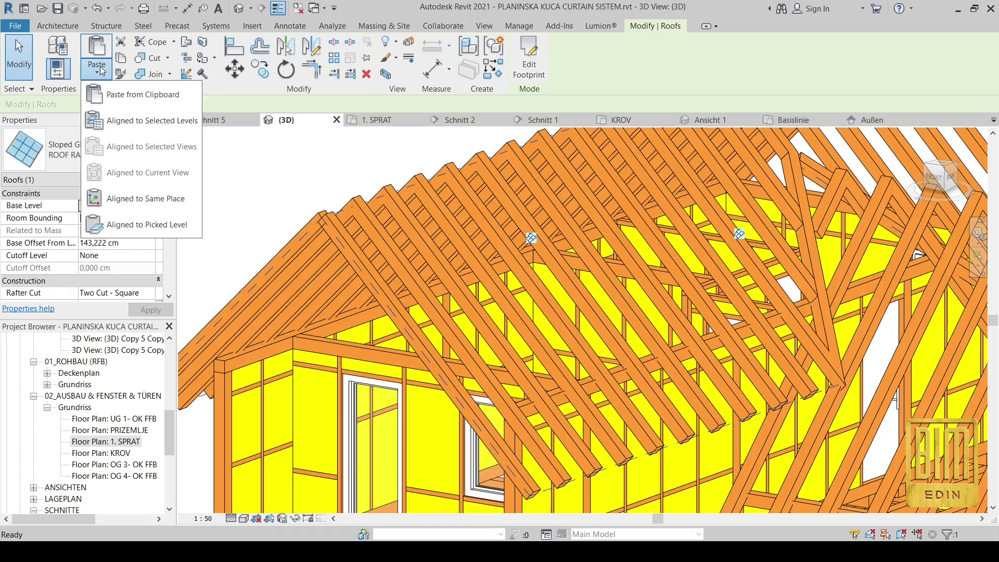
pyautogui.click(143, 198)
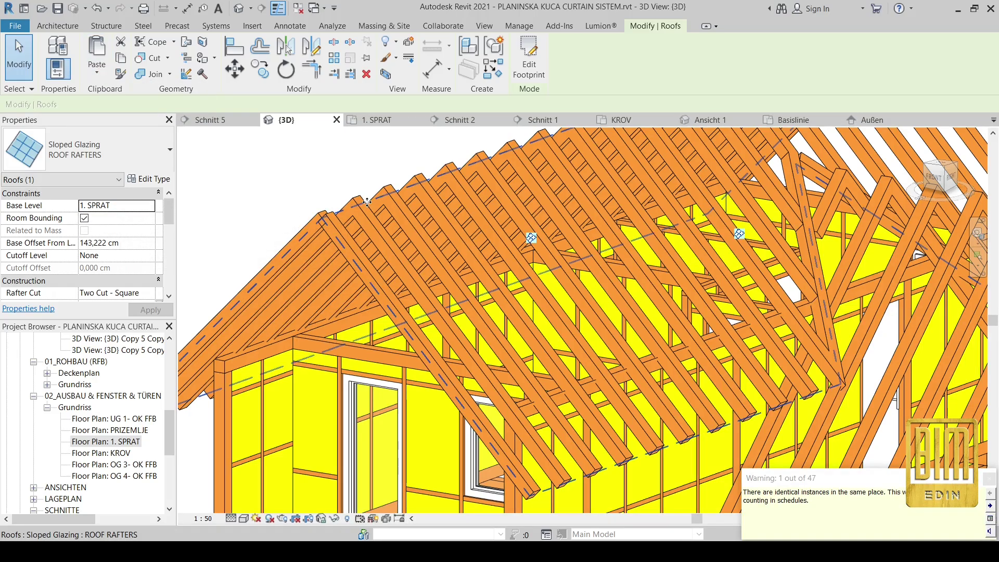
pyautogui.scroll(-2, 367, 201)
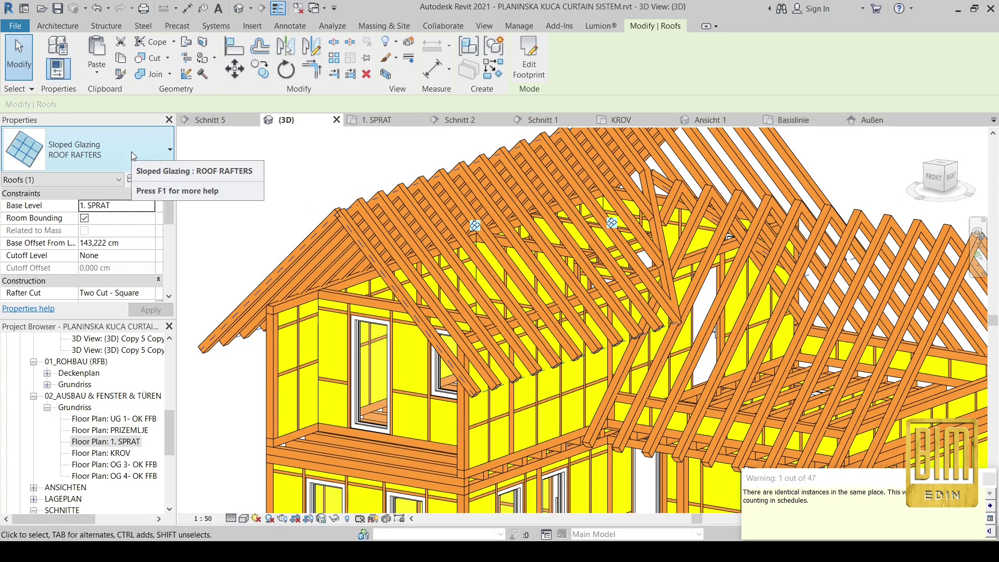
# Step: Duplicate the ROOF RAFTERS type as a new type named 'ROOF RAFTERS 5X5 CM'
pyautogui.click(149, 180)
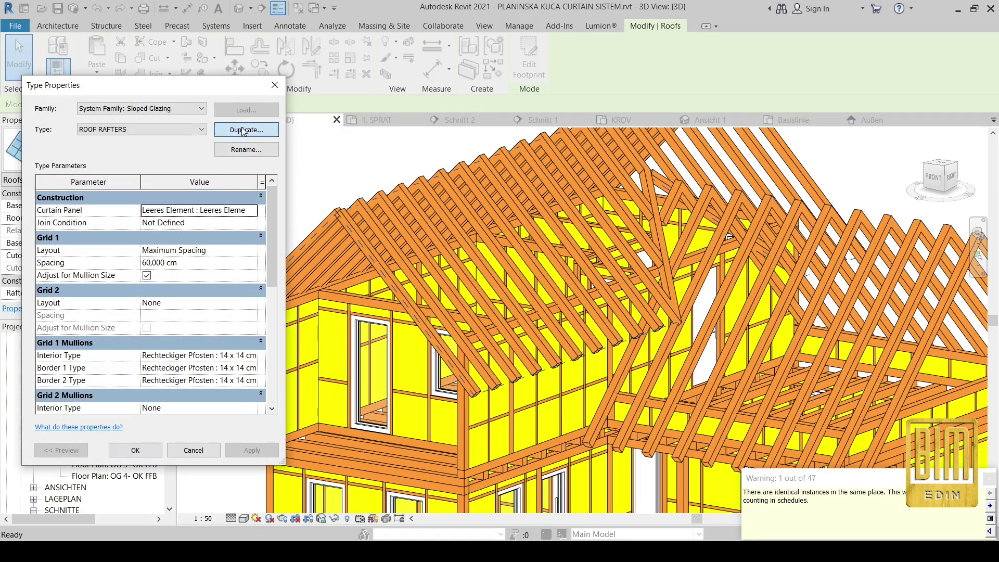
pyautogui.click(244, 131)
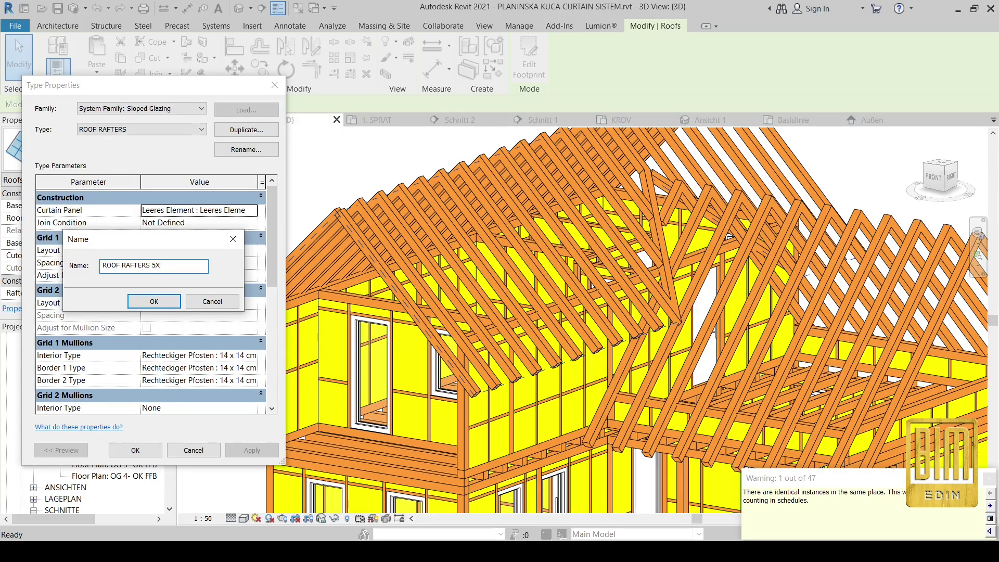
pyautogui.click(154, 301)
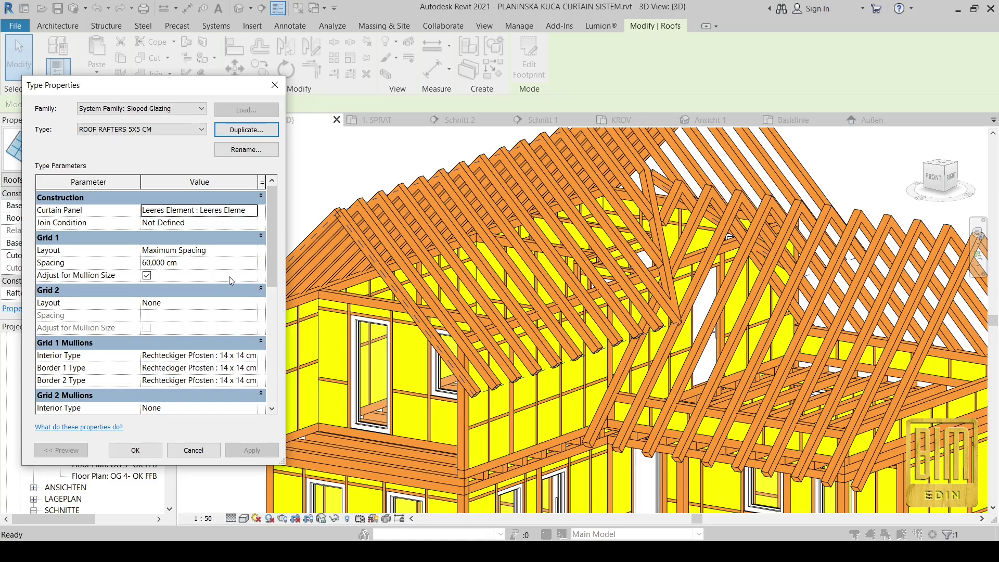
# Step: Browse the Grid 1 Mullions Interior Type profile options in the type properties
pyautogui.scroll(-3, 223, 280)
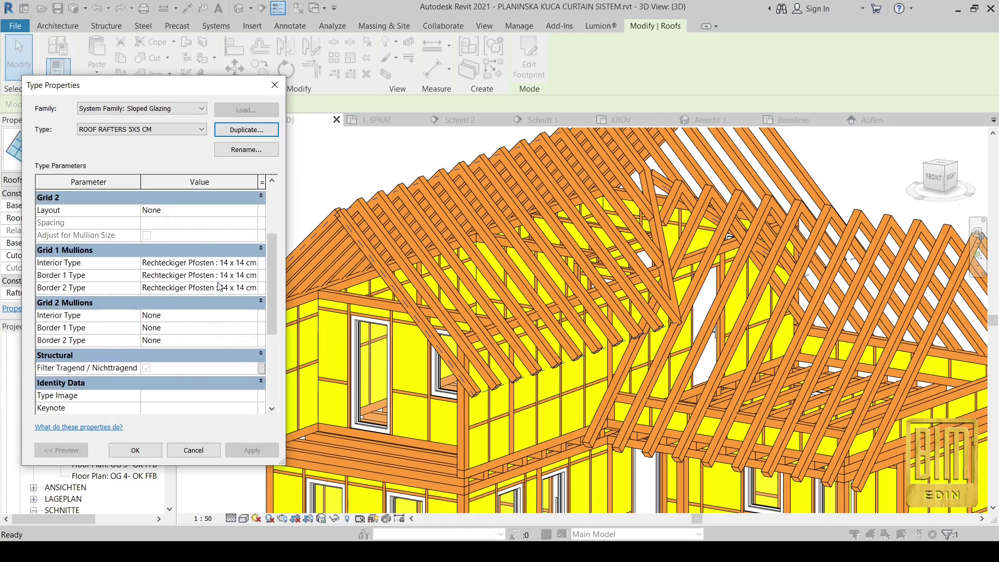
pyautogui.click(255, 264)
pyautogui.click(252, 263)
pyautogui.scroll(-1, 242, 329)
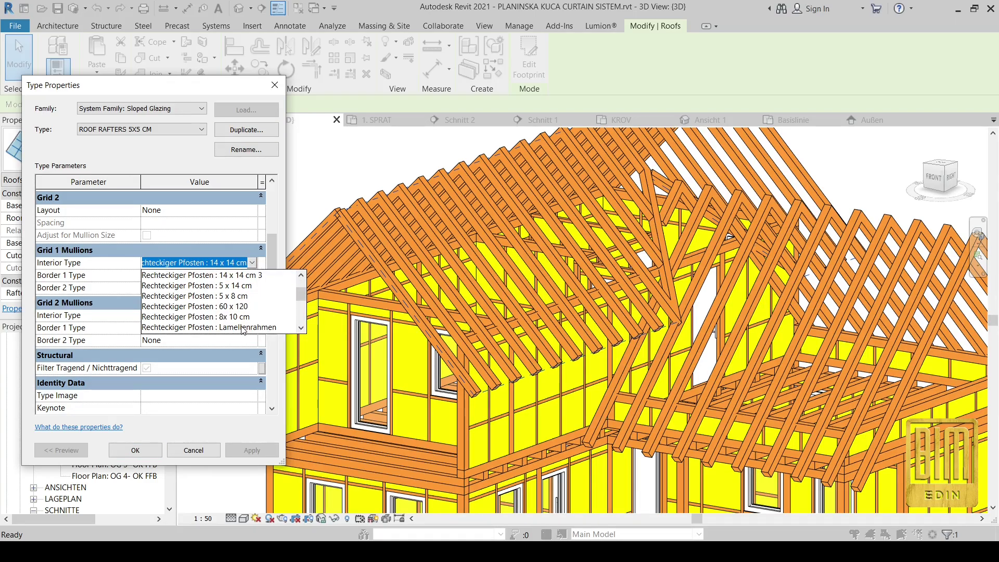
pyautogui.scroll(3, 242, 329)
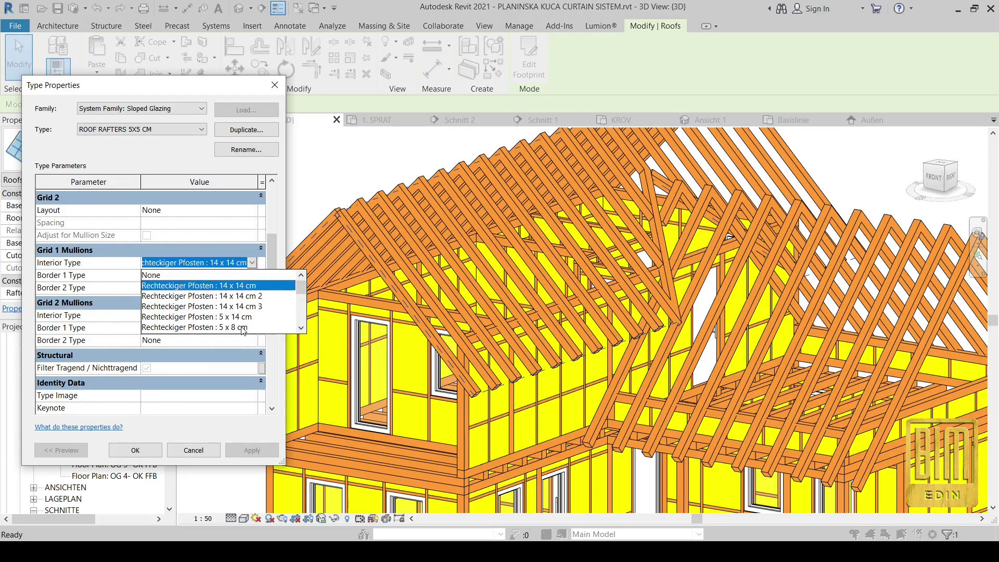
pyautogui.scroll(-1, 243, 329)
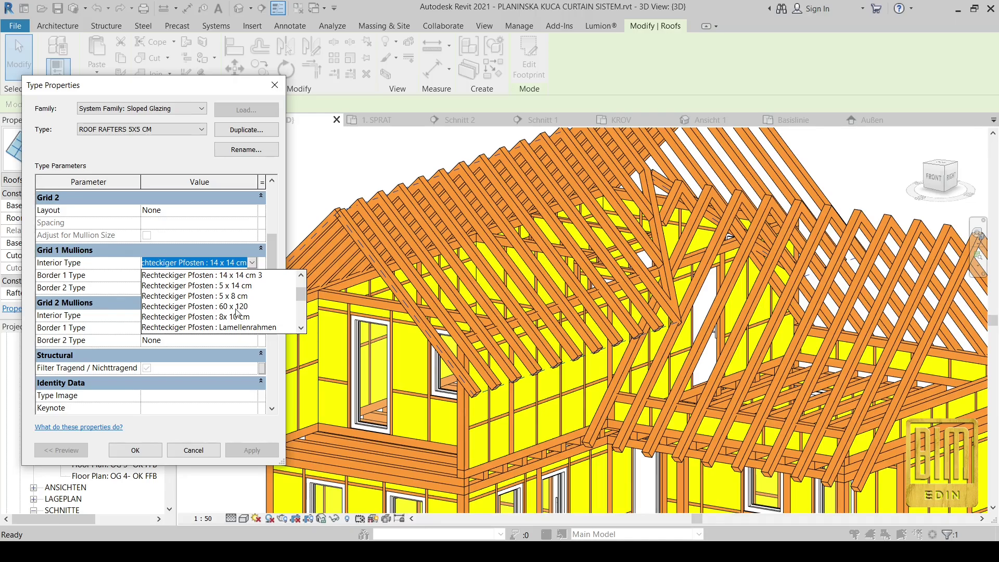